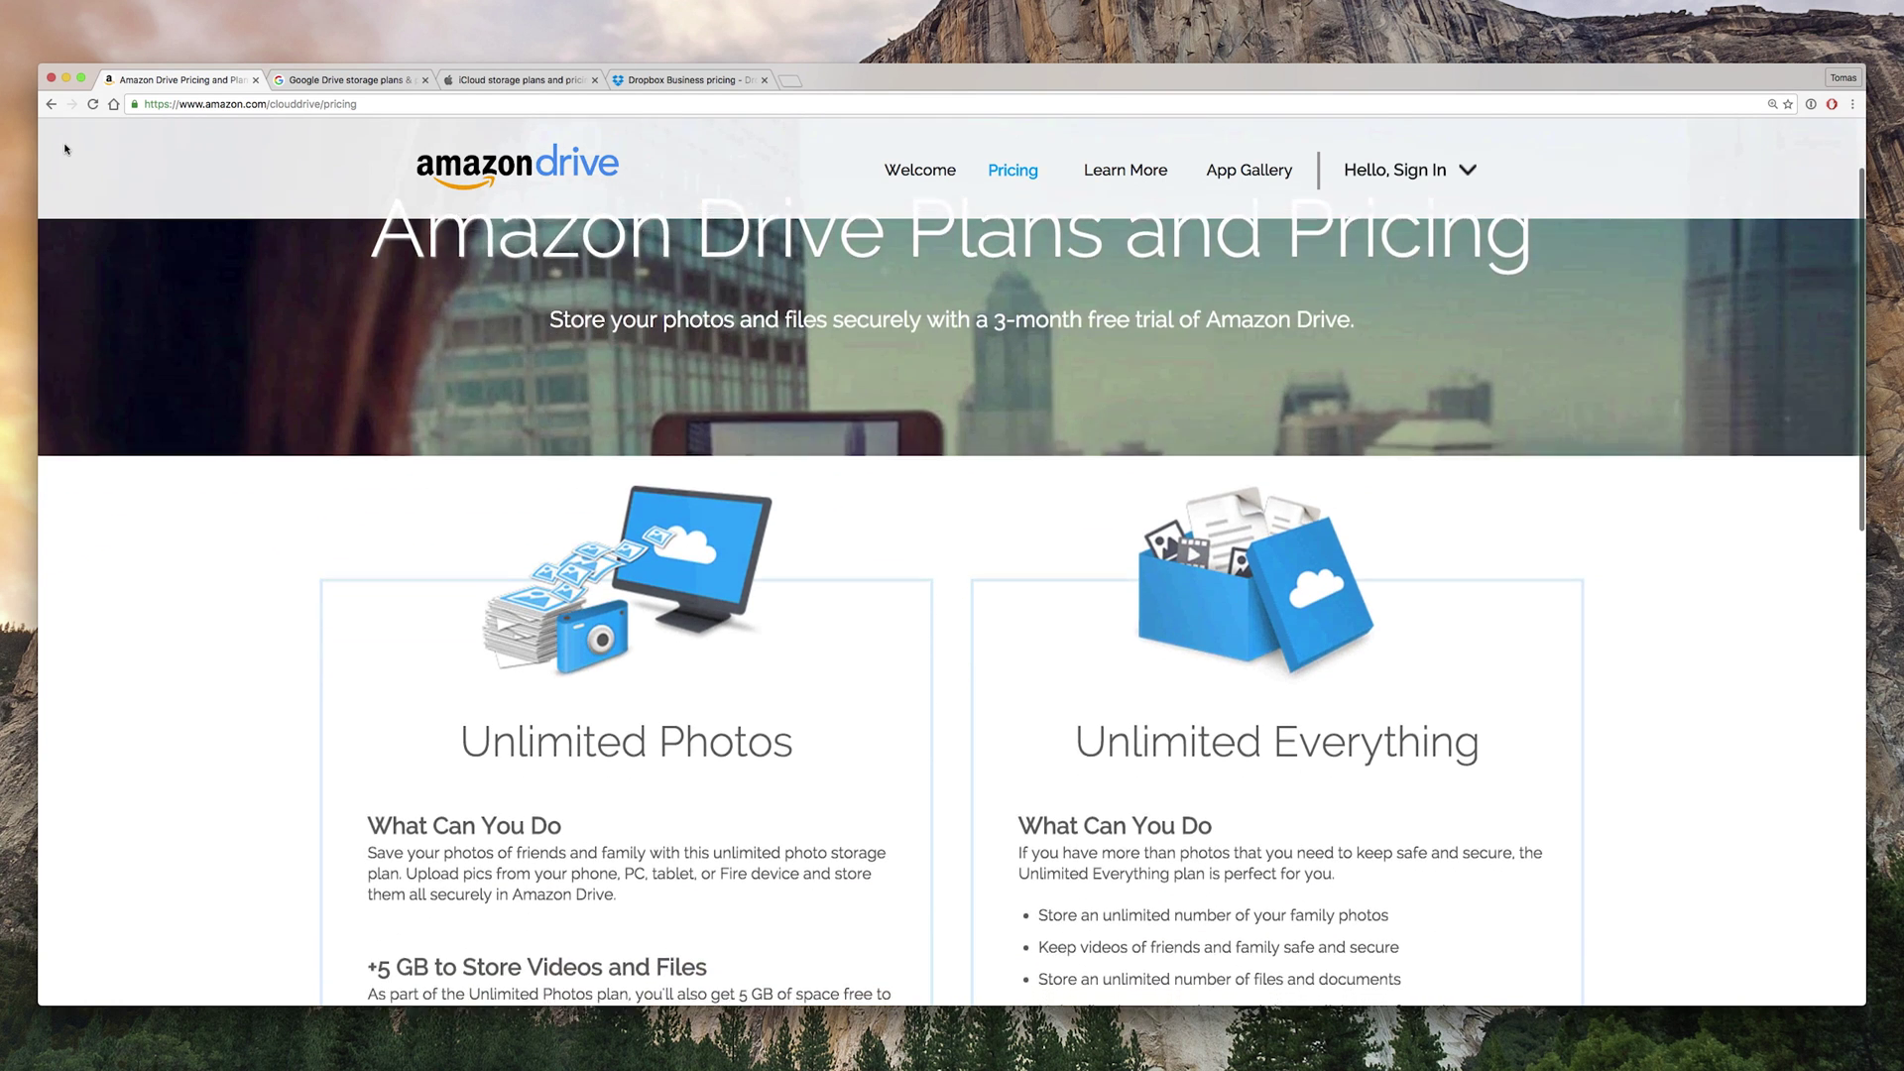
# - Scroll through the Google Drive, iCloud and Dropbox Business pricing pages, switching tabs with Ctrl+Tab
pyautogui.scroll(-5, 65, 149)
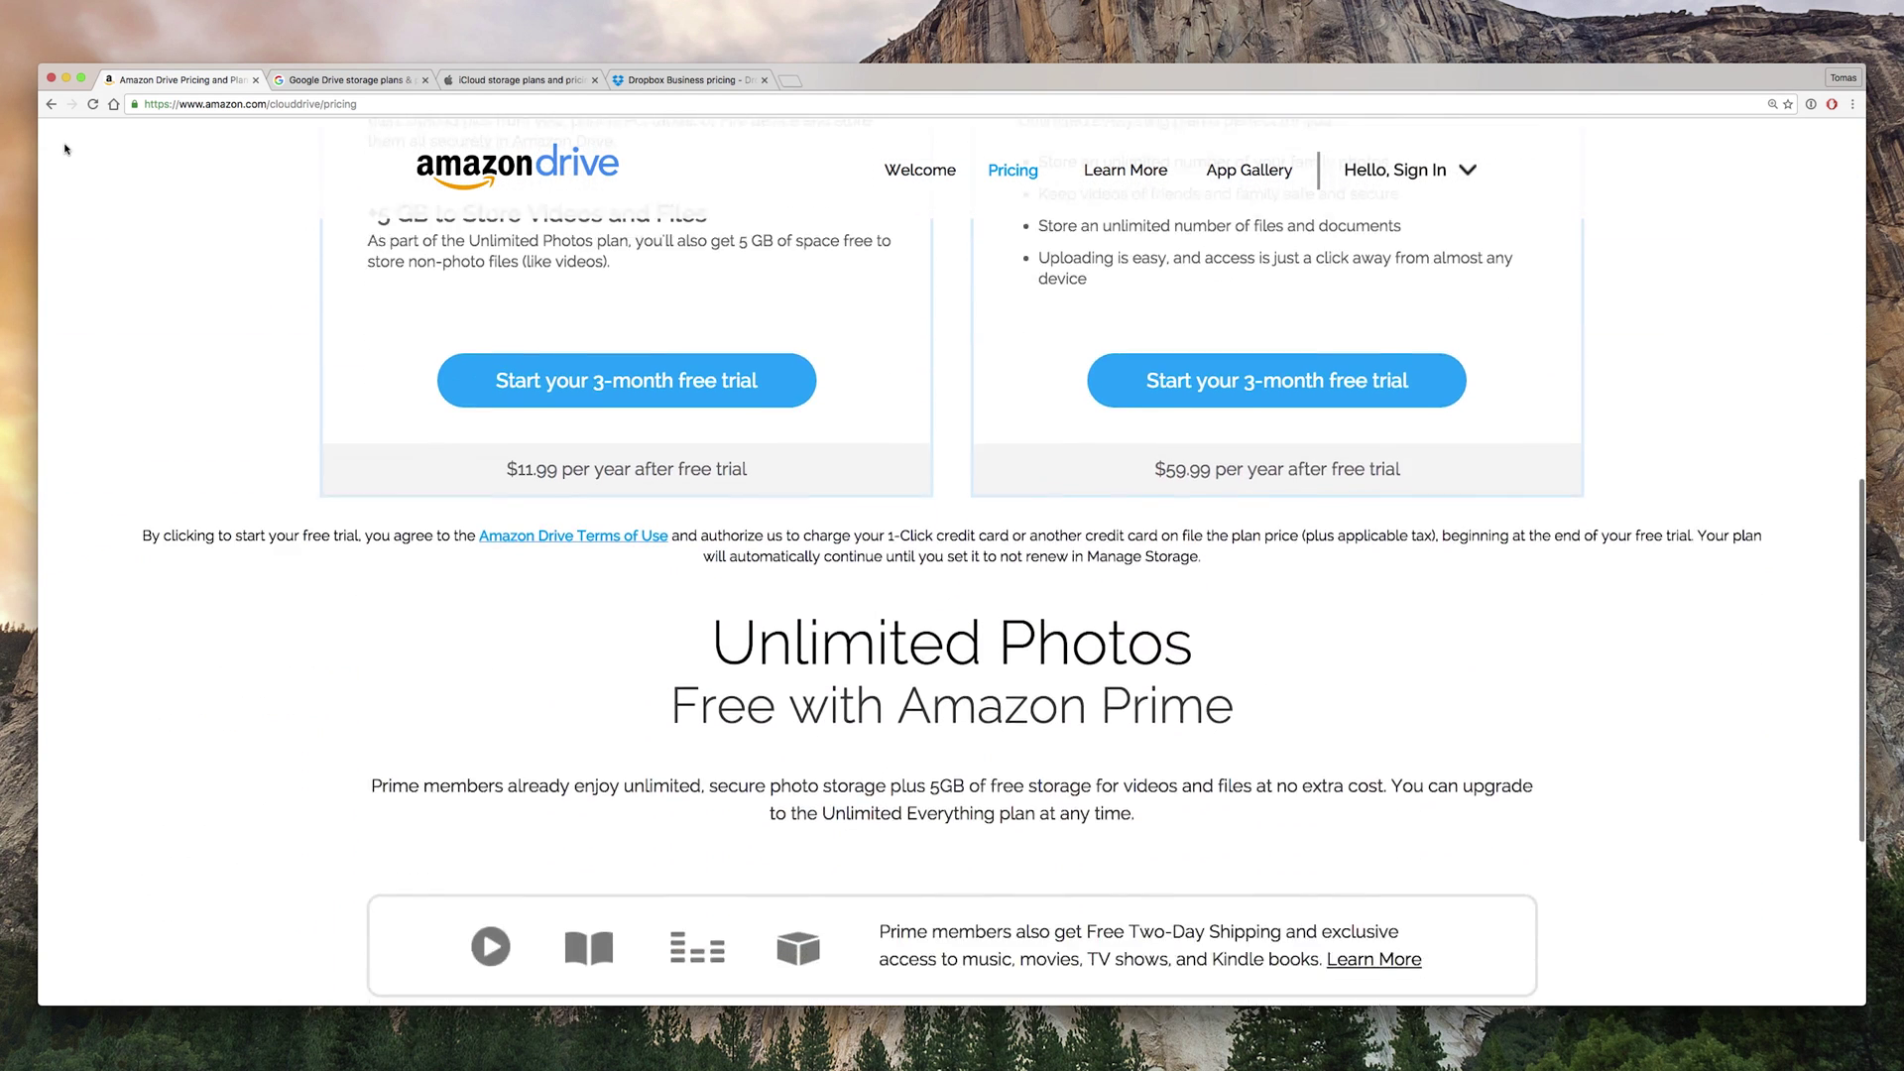
pyautogui.hotkey('ctrl', 'Tab')
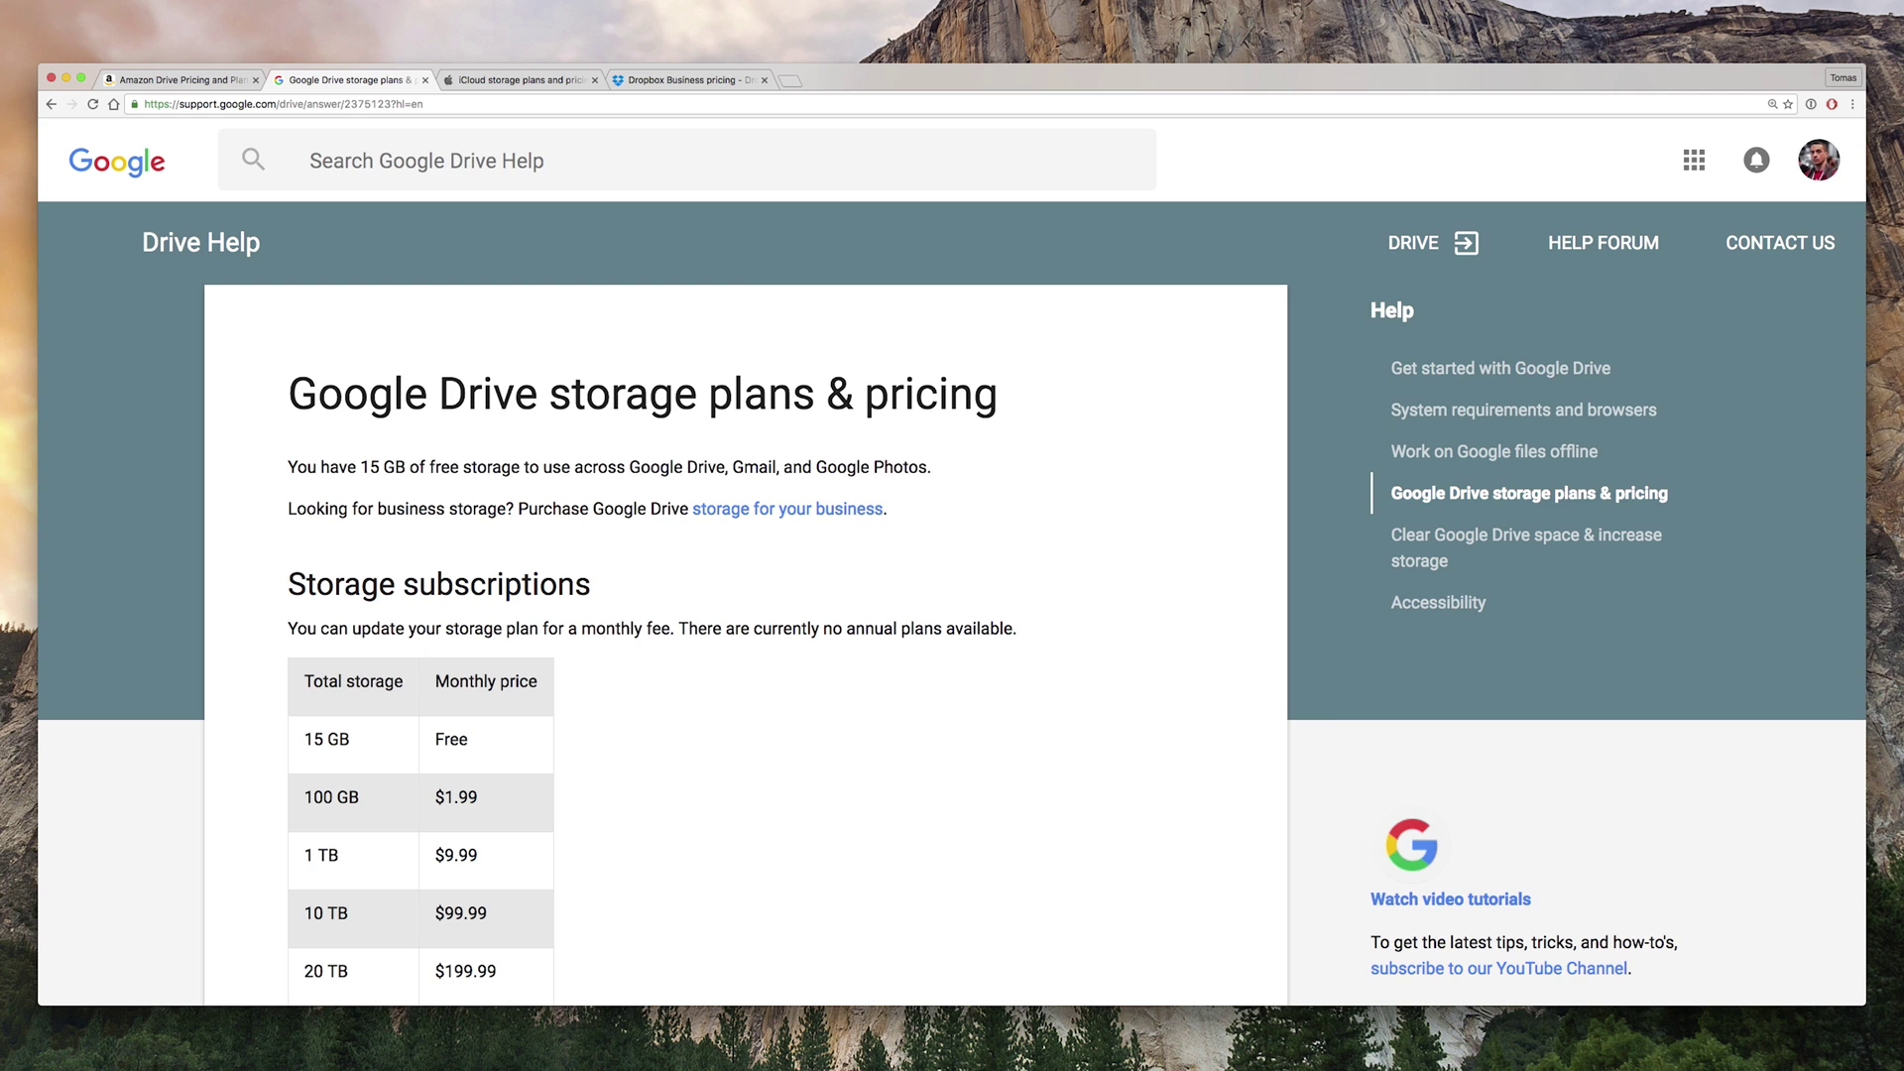
pyautogui.scroll(-4, 952, 560)
pyautogui.scroll(-3, 952, 560)
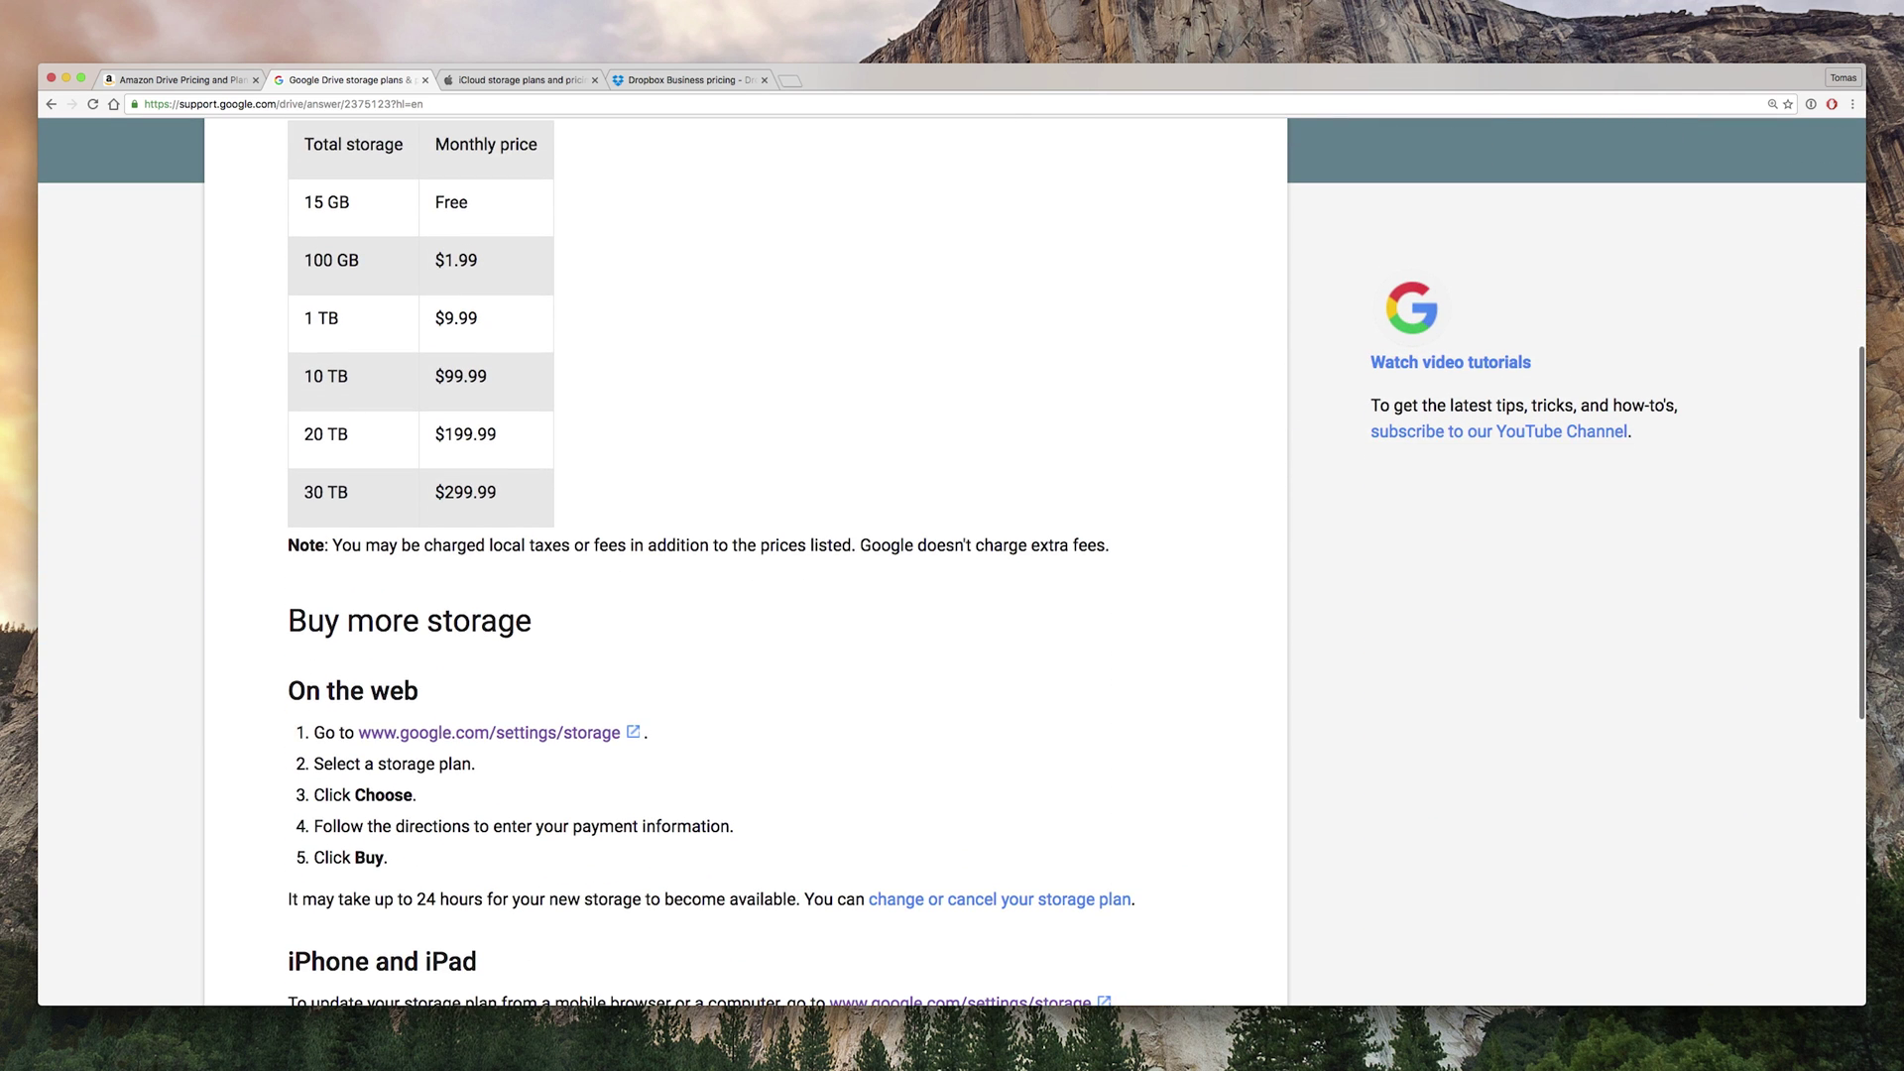
pyautogui.hotkey('ctrl', 'Tab')
pyautogui.scroll(-3, 952, 560)
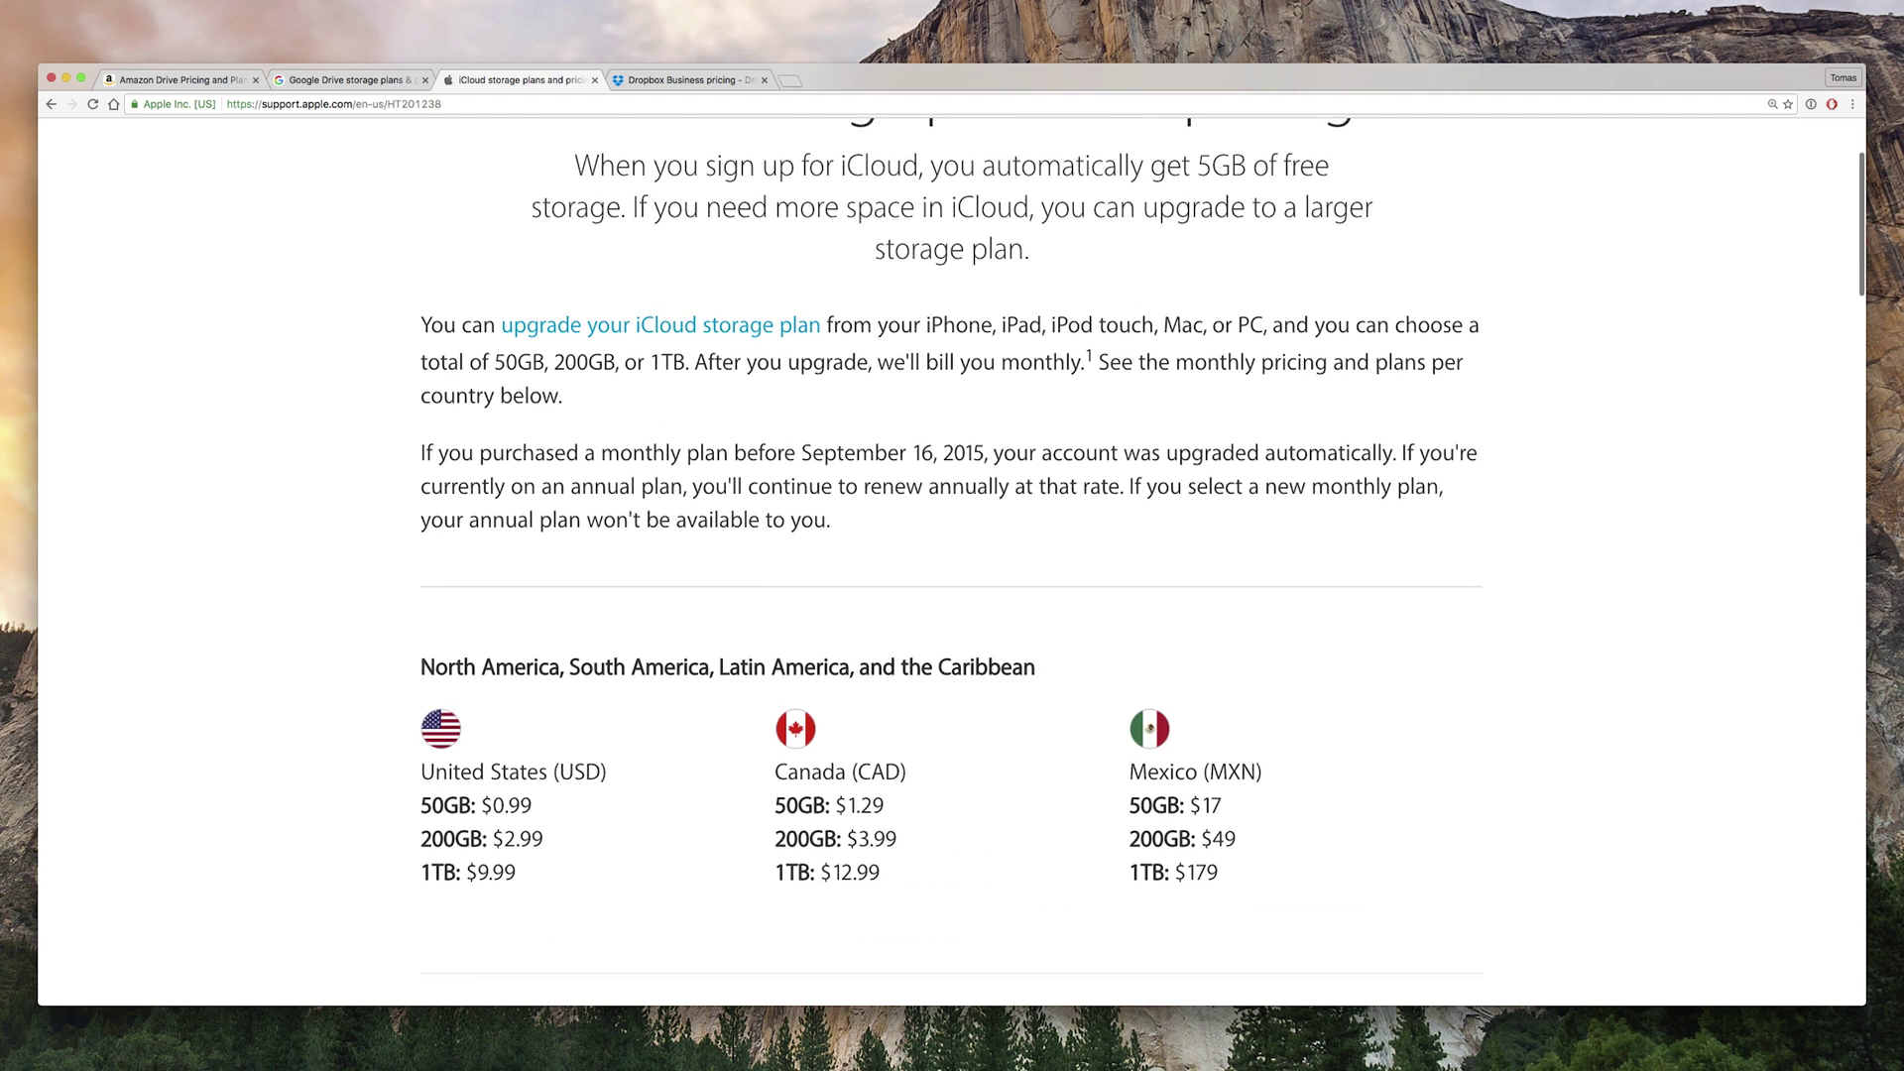
pyautogui.scroll(-2, 952, 560)
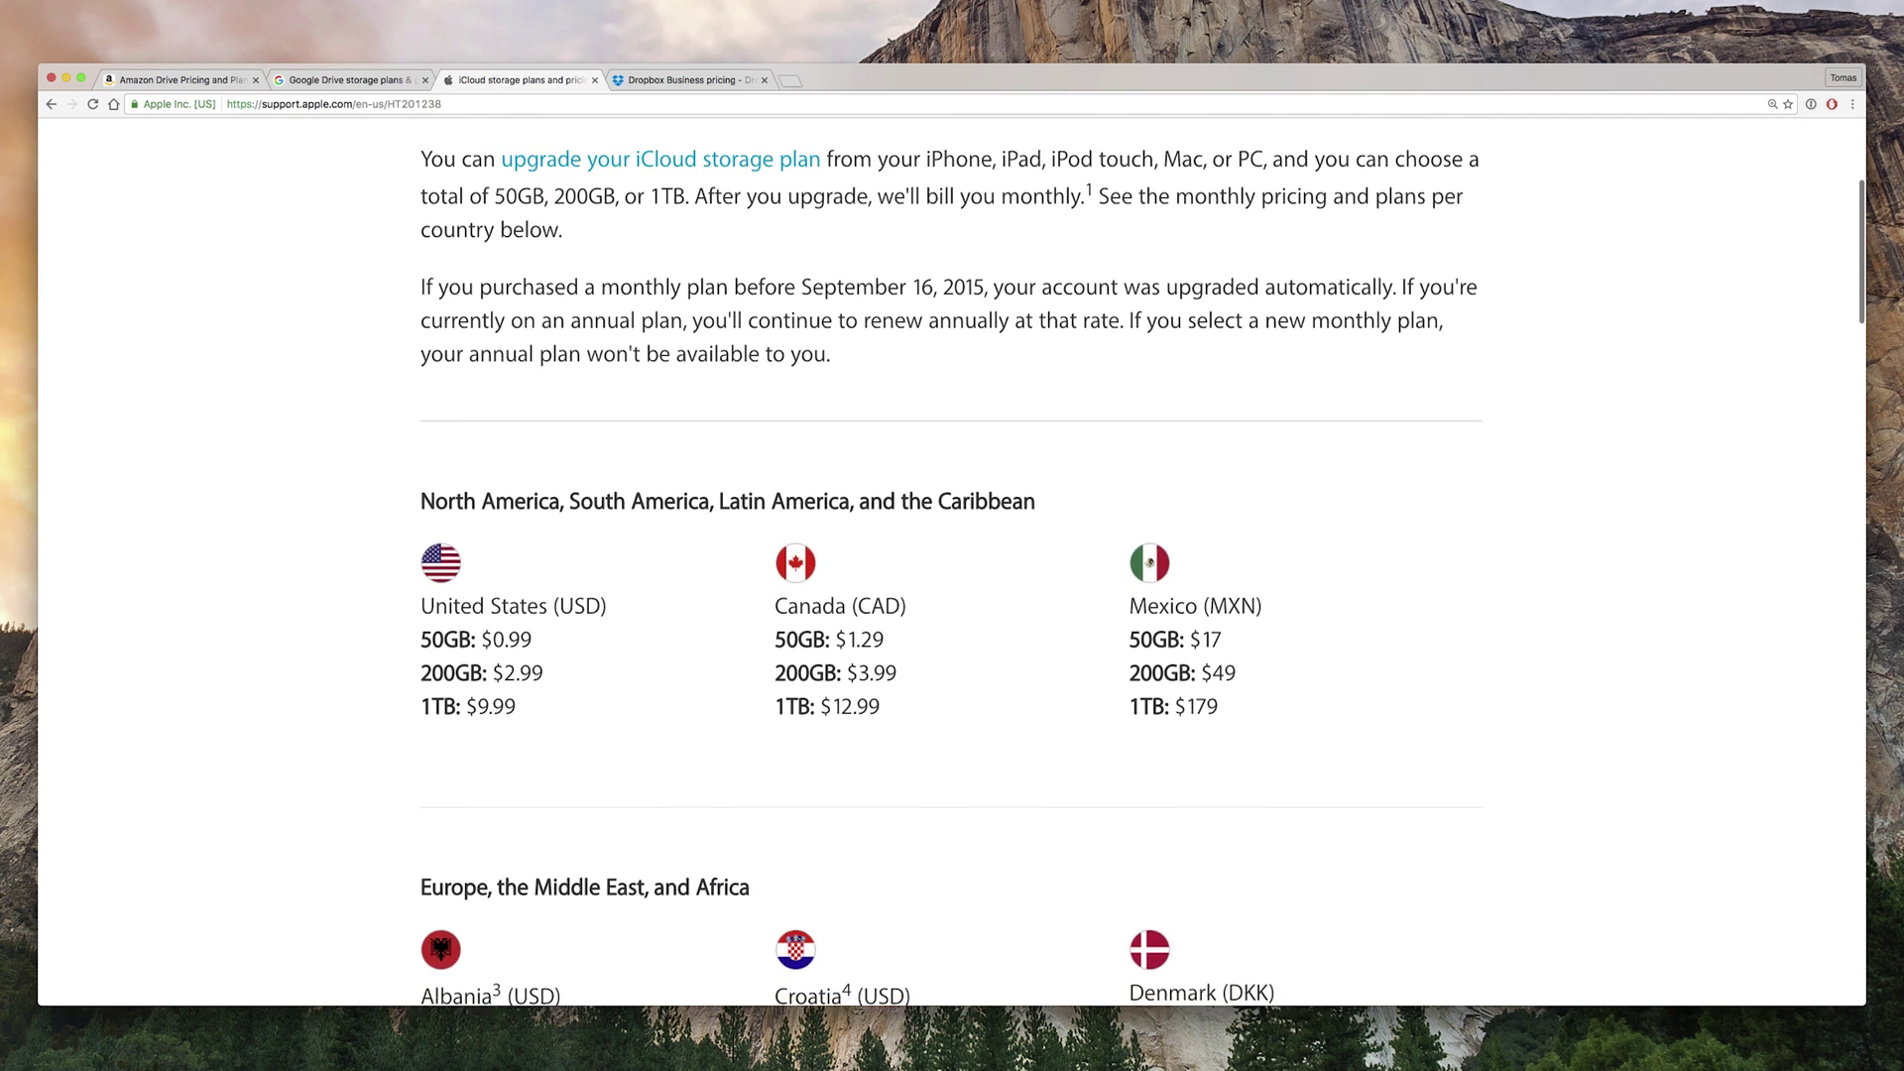
pyautogui.scroll(-3, 952, 561)
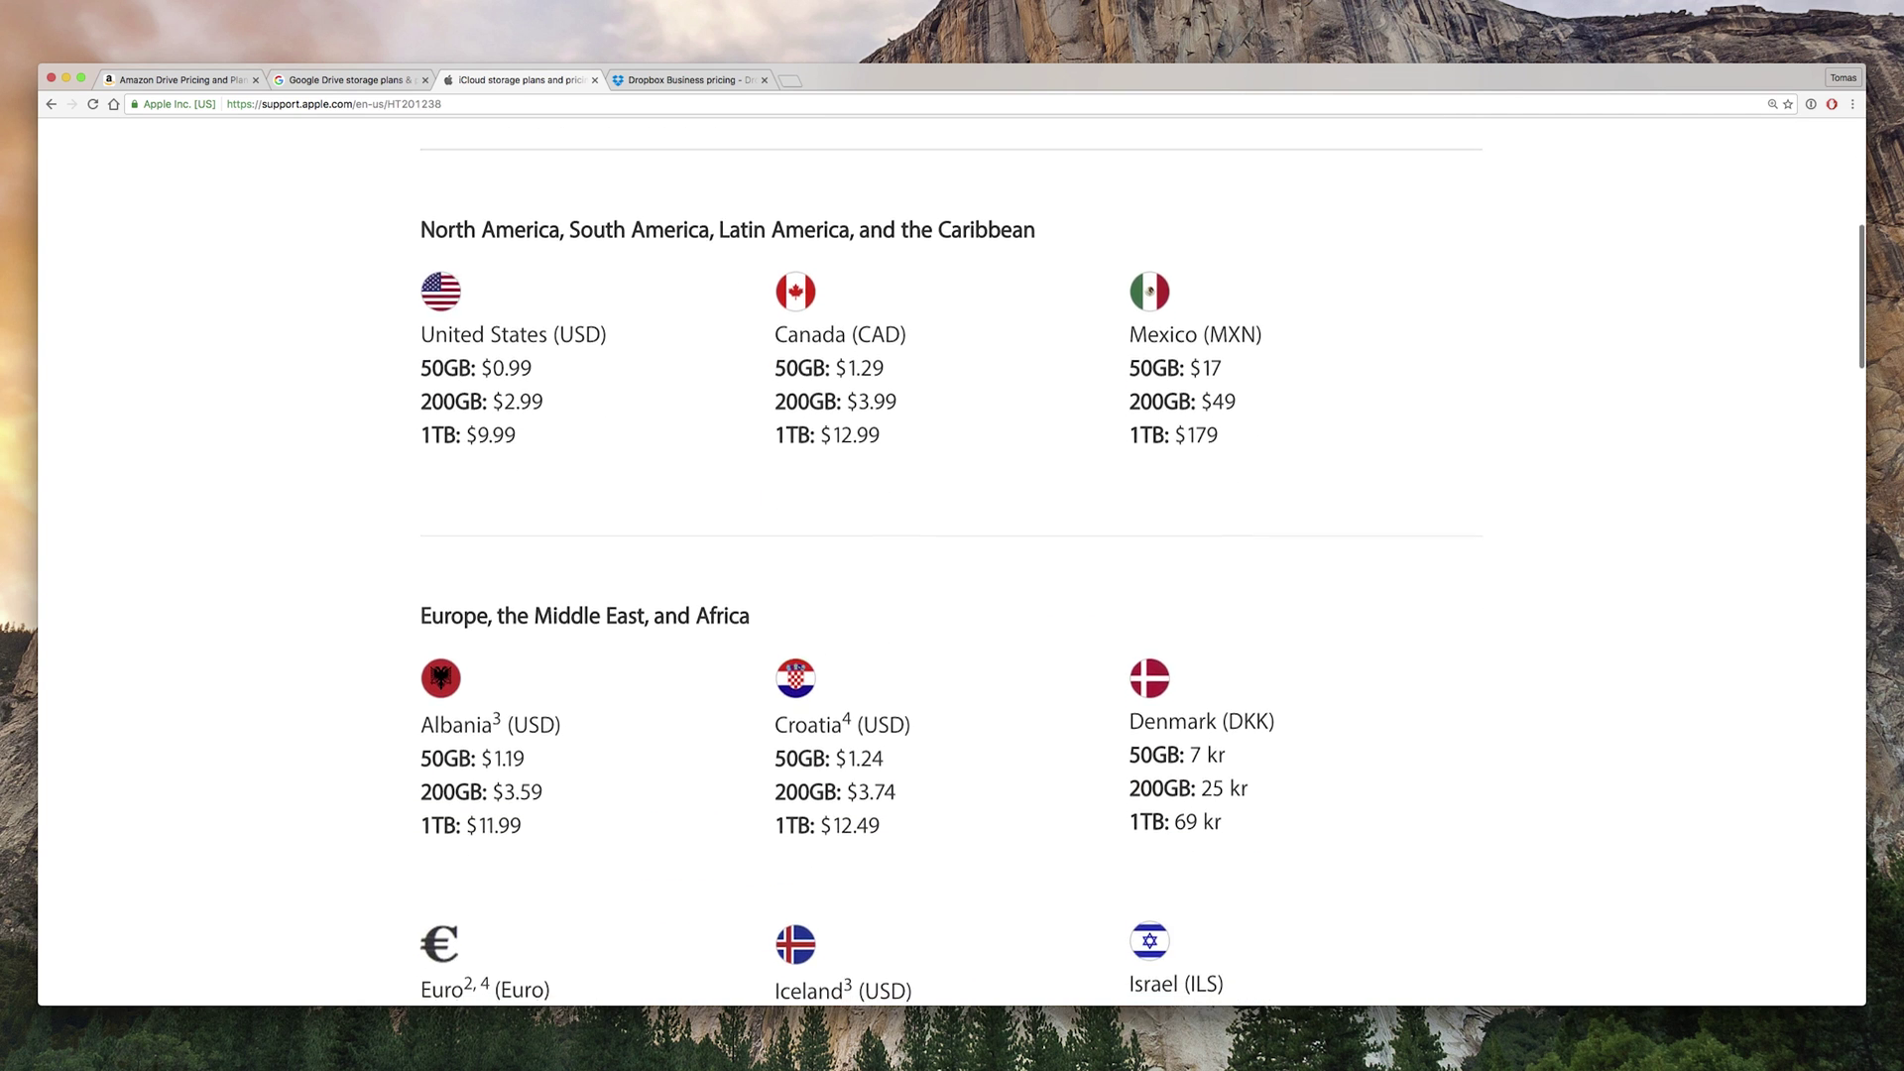
pyautogui.hotkey('ctrl', 'Tab')
pyautogui.scroll(-3, 952, 561)
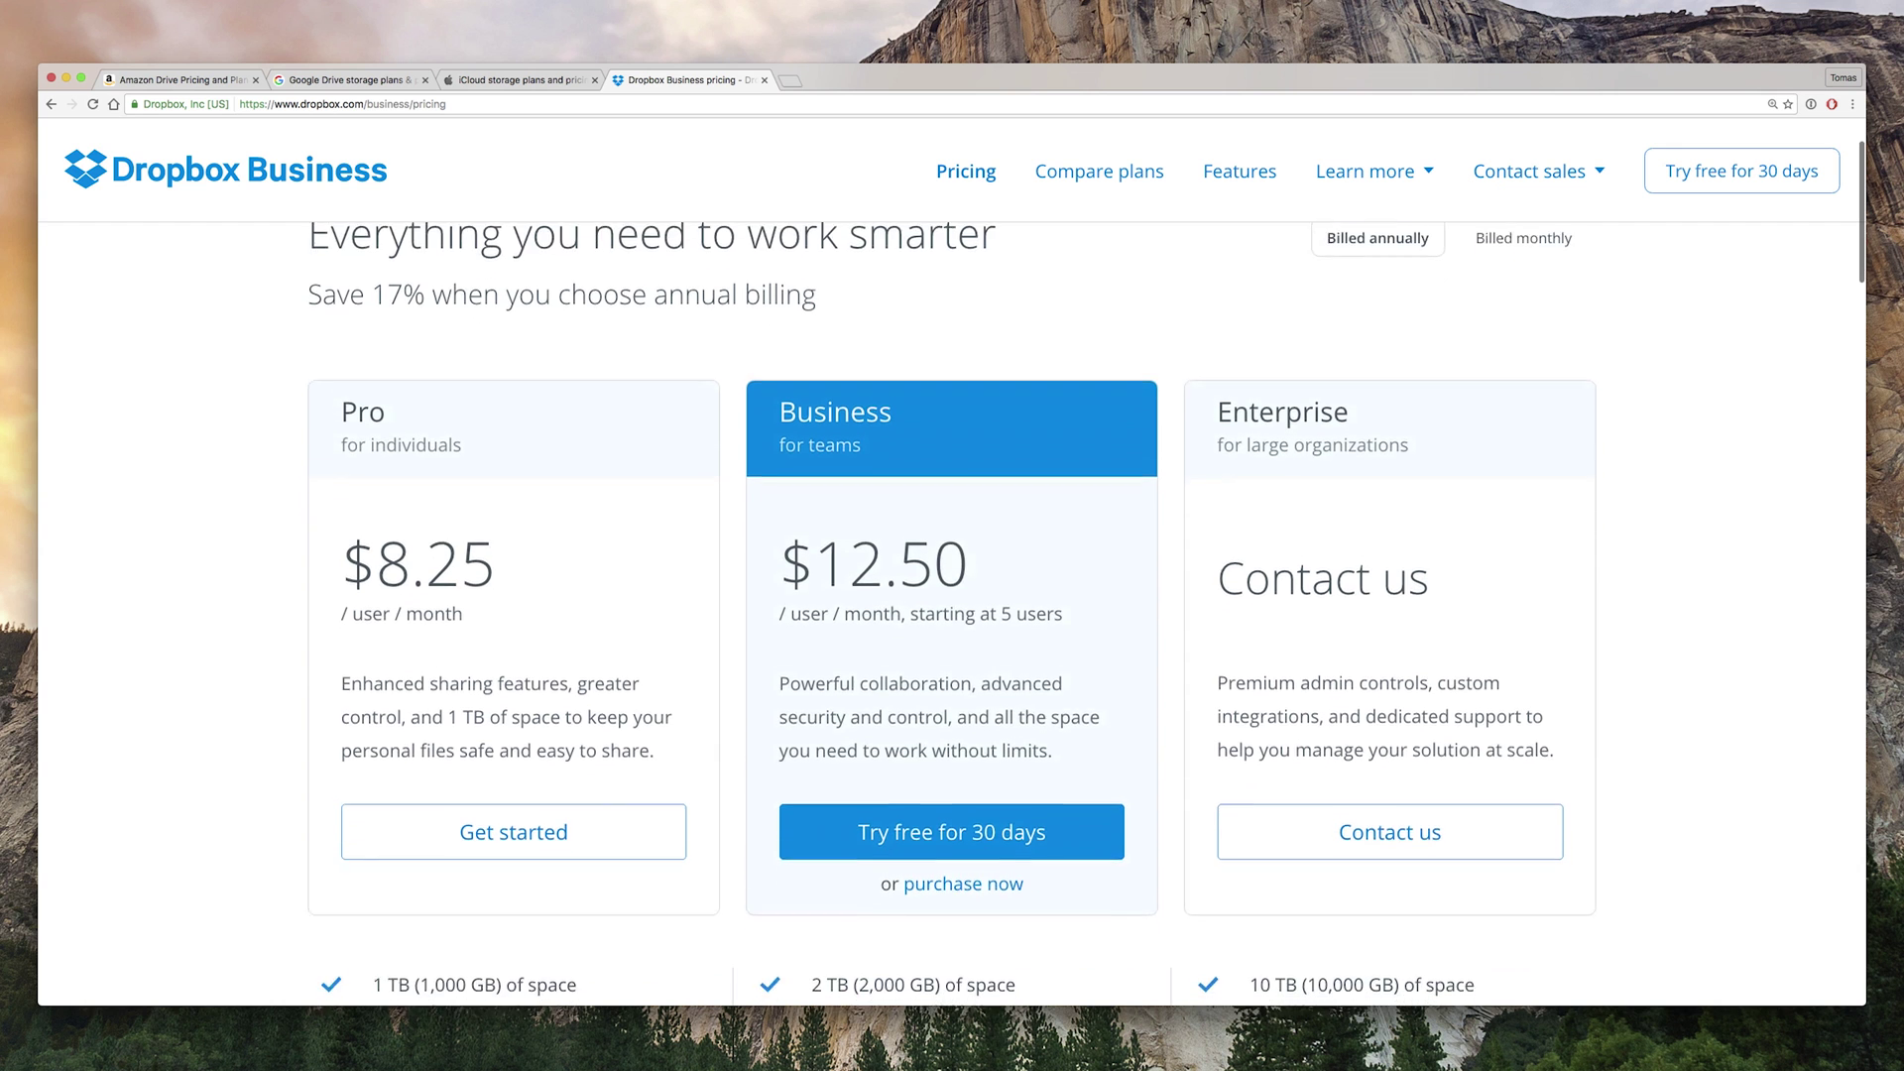
pyautogui.scroll(-2, 952, 560)
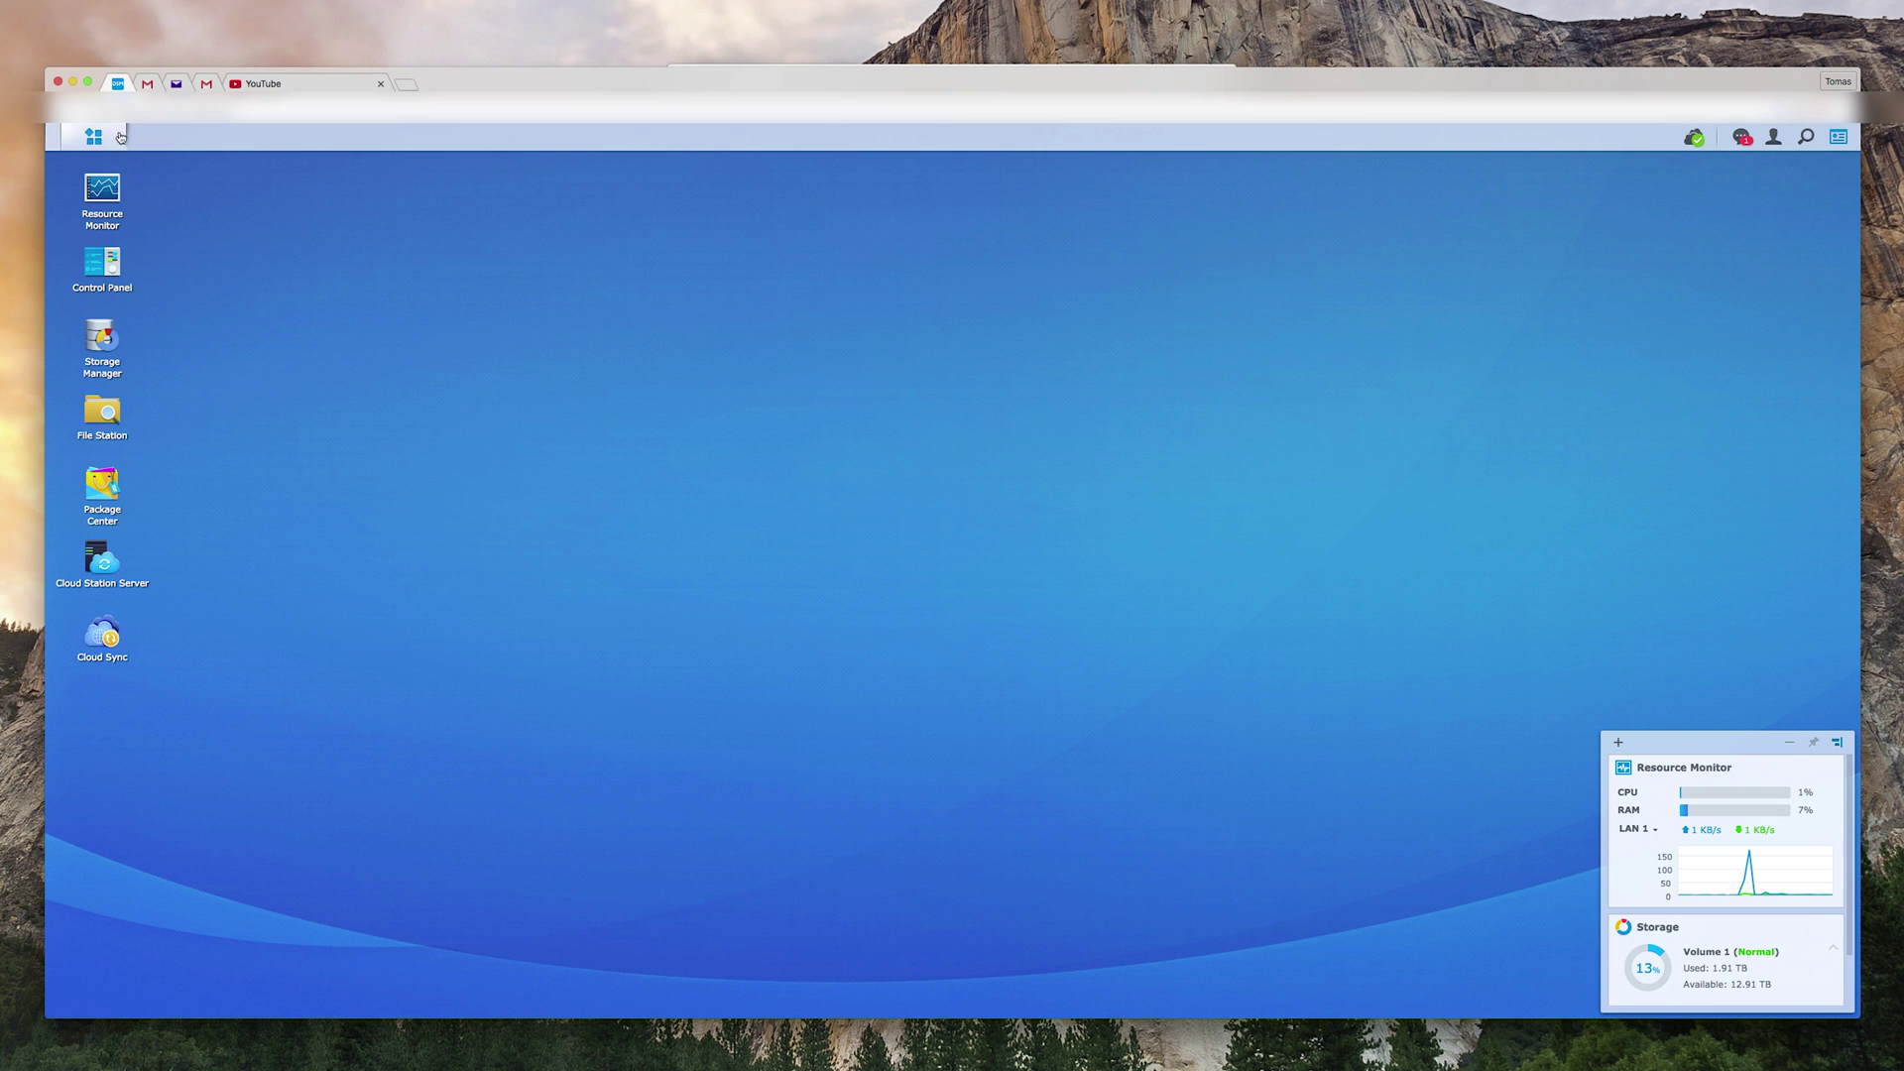
# - Launch Log Center from the Main Menu and dismiss its advanced functions notice
pyautogui.click(94, 137)
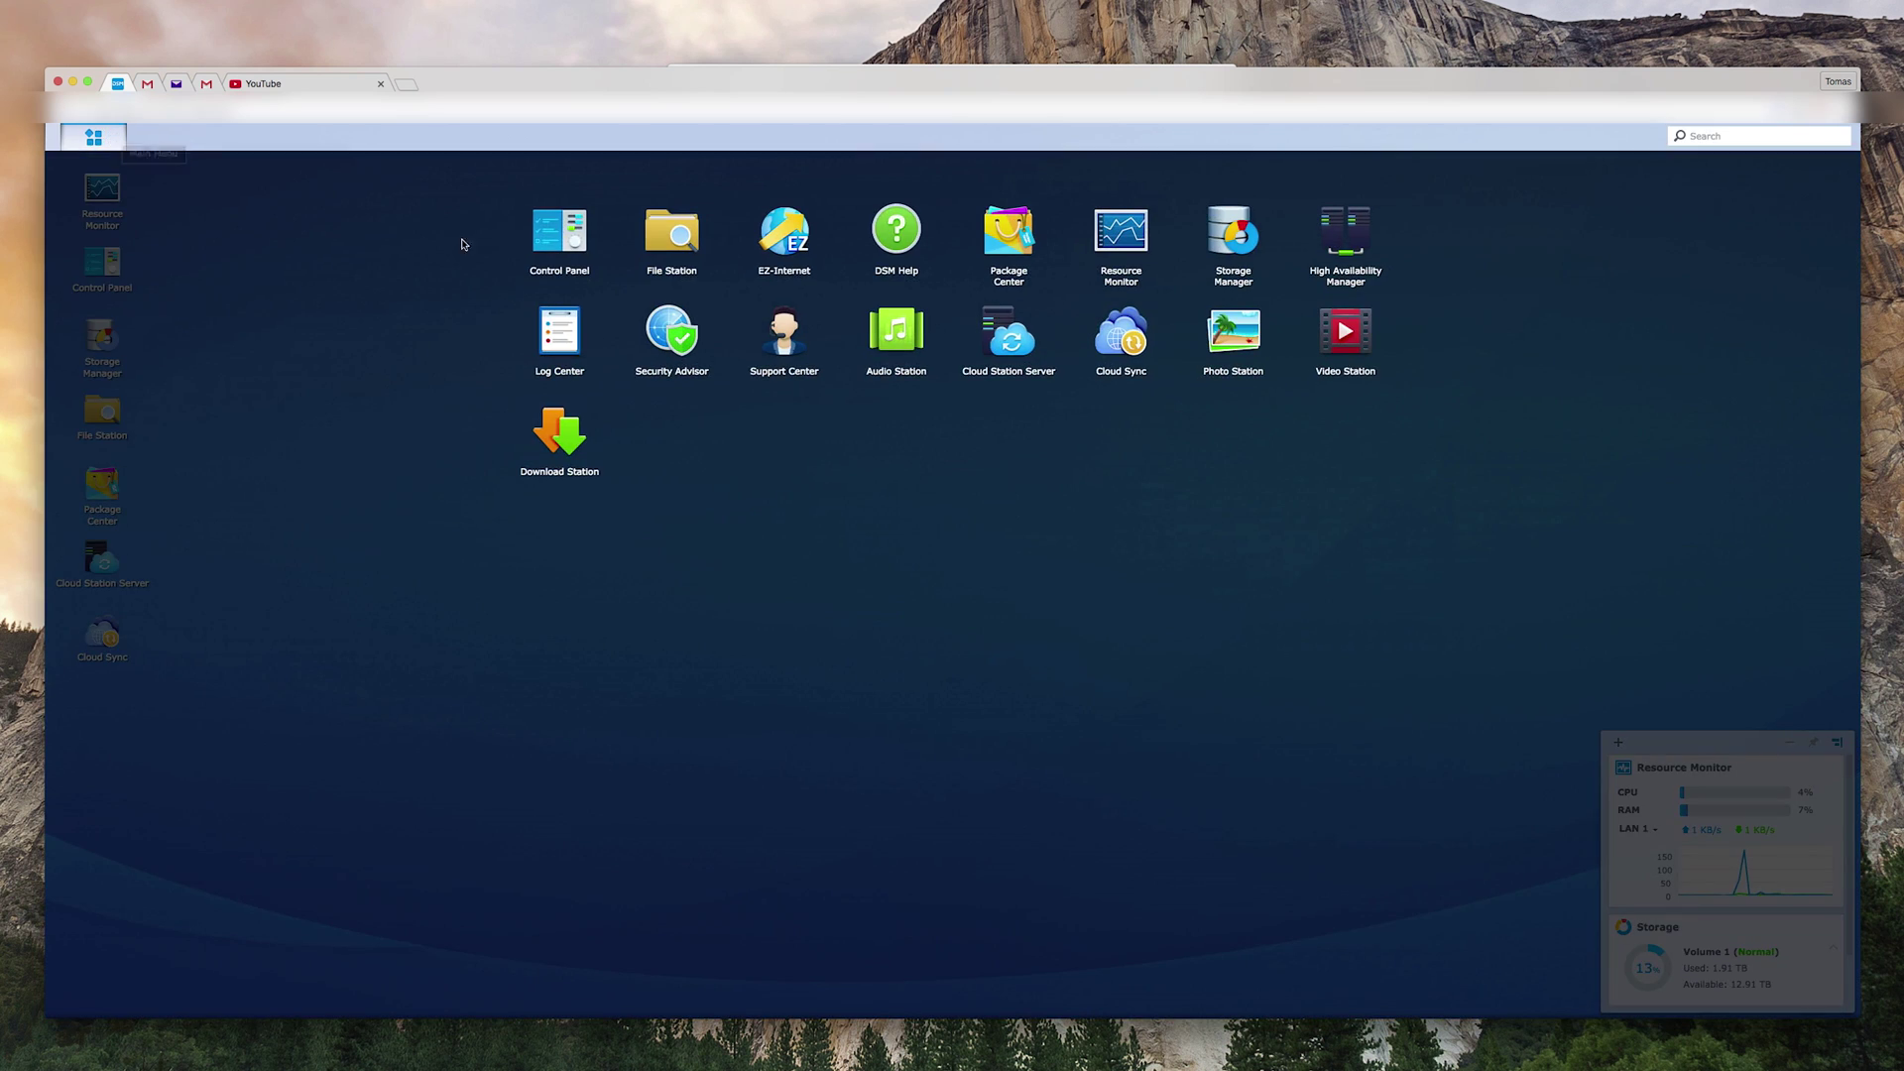
pyautogui.click(576, 328)
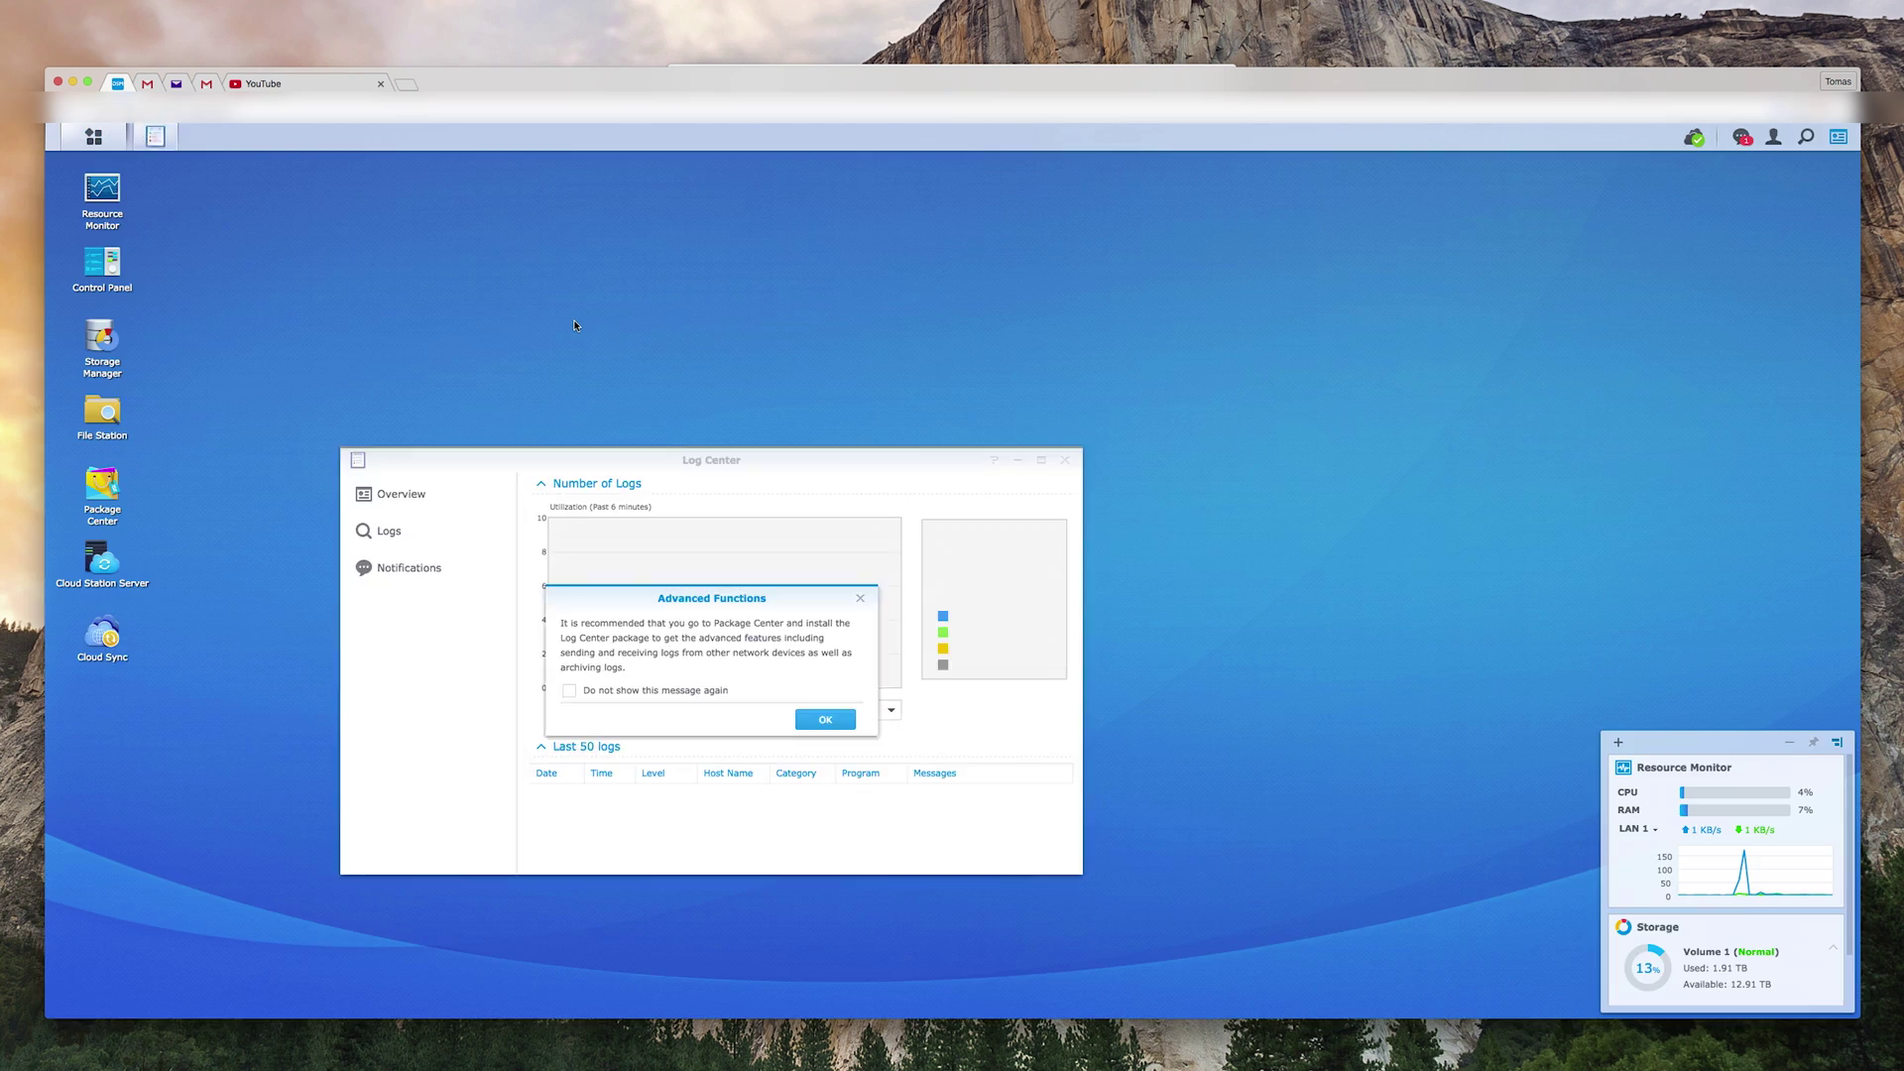
pyautogui.click(804, 720)
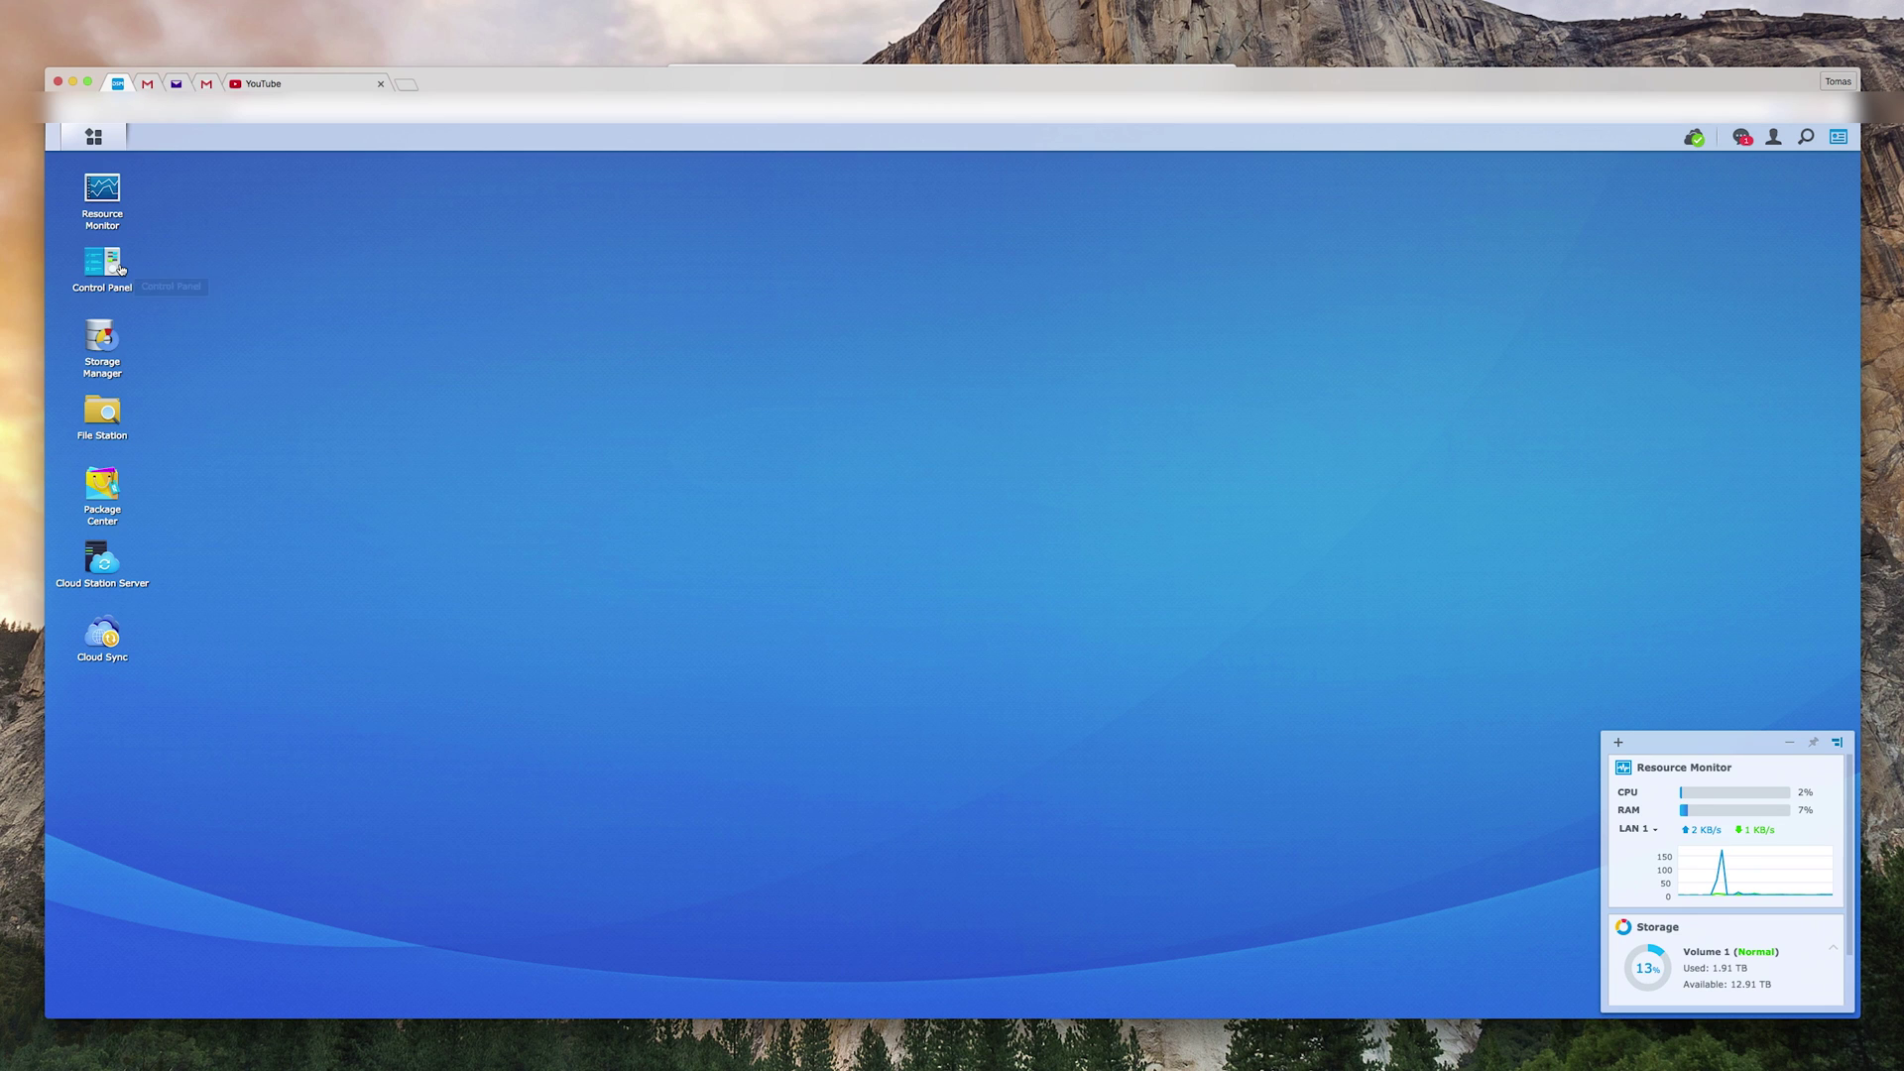
# - Show Control Panel's Shared Folder list, expanding and collapsing the Music folder's details
pyautogui.click(102, 263)
pyautogui.click(222, 530)
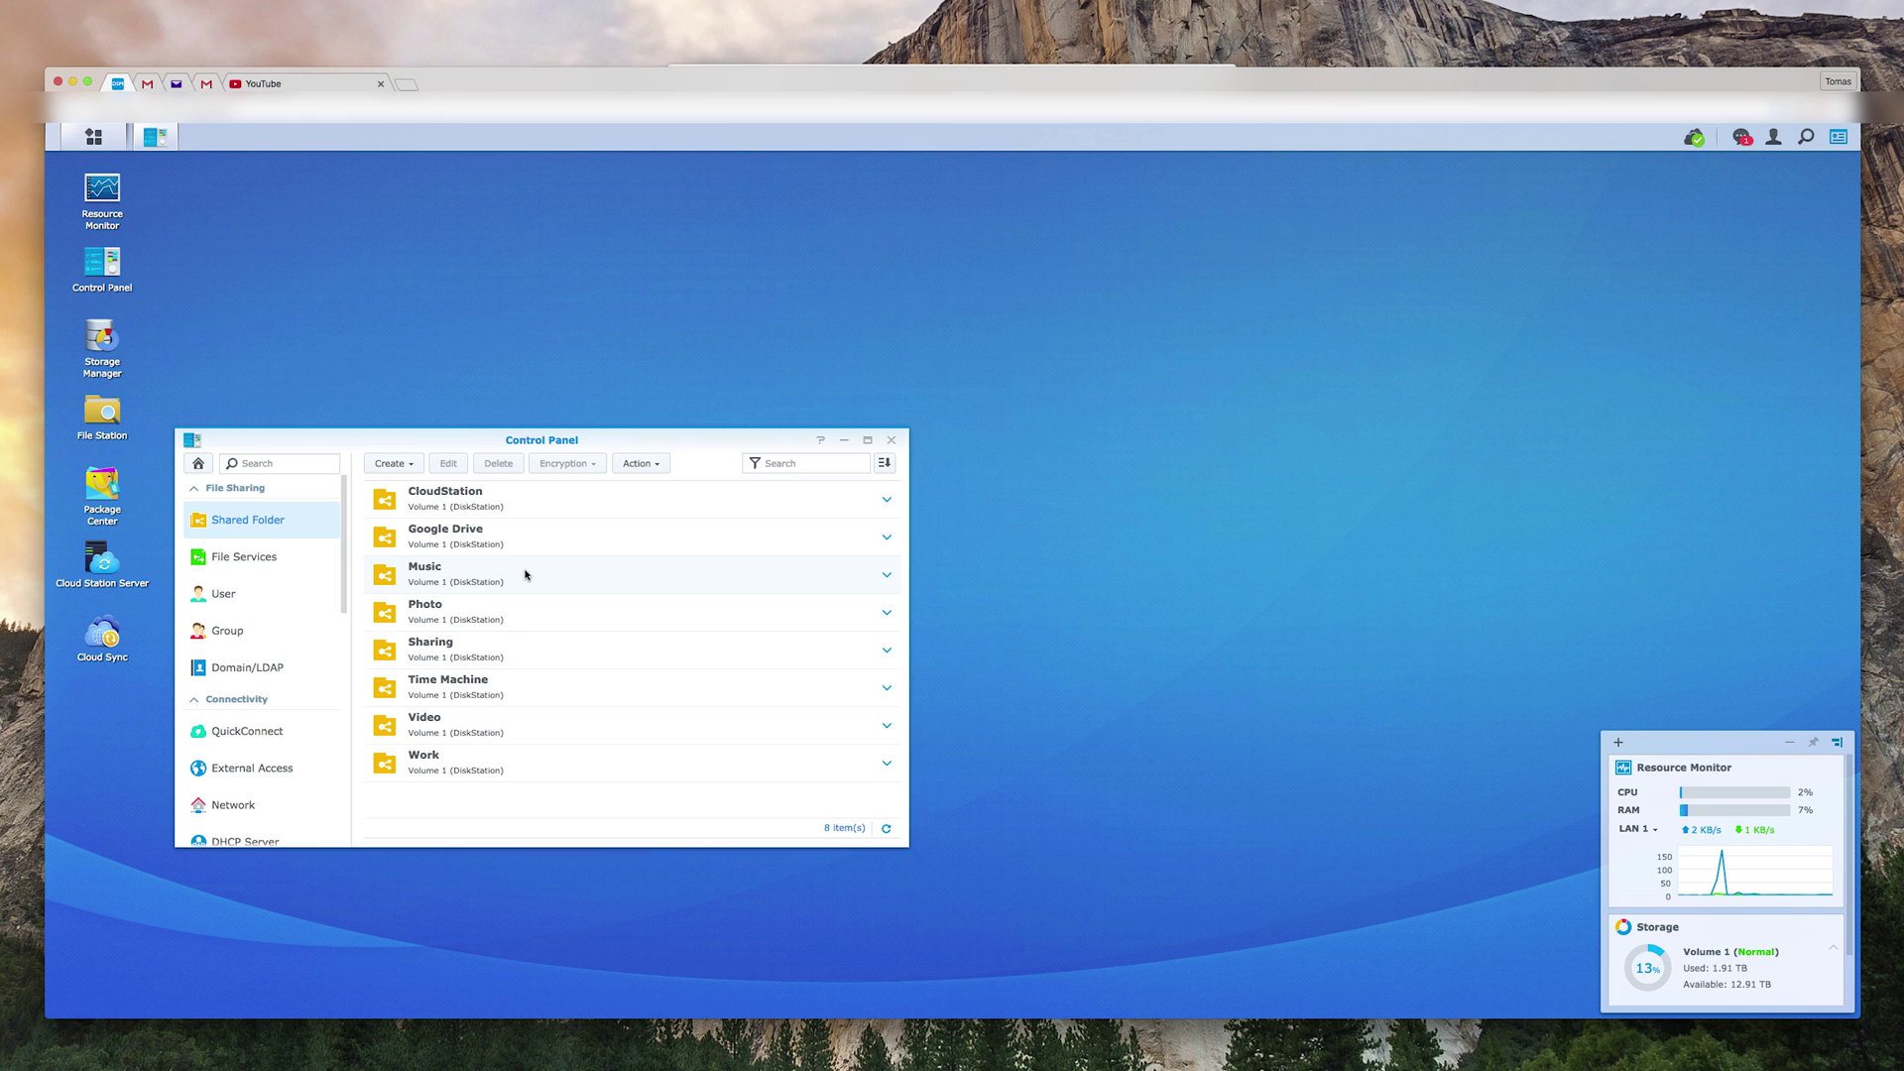
pyautogui.click(880, 575)
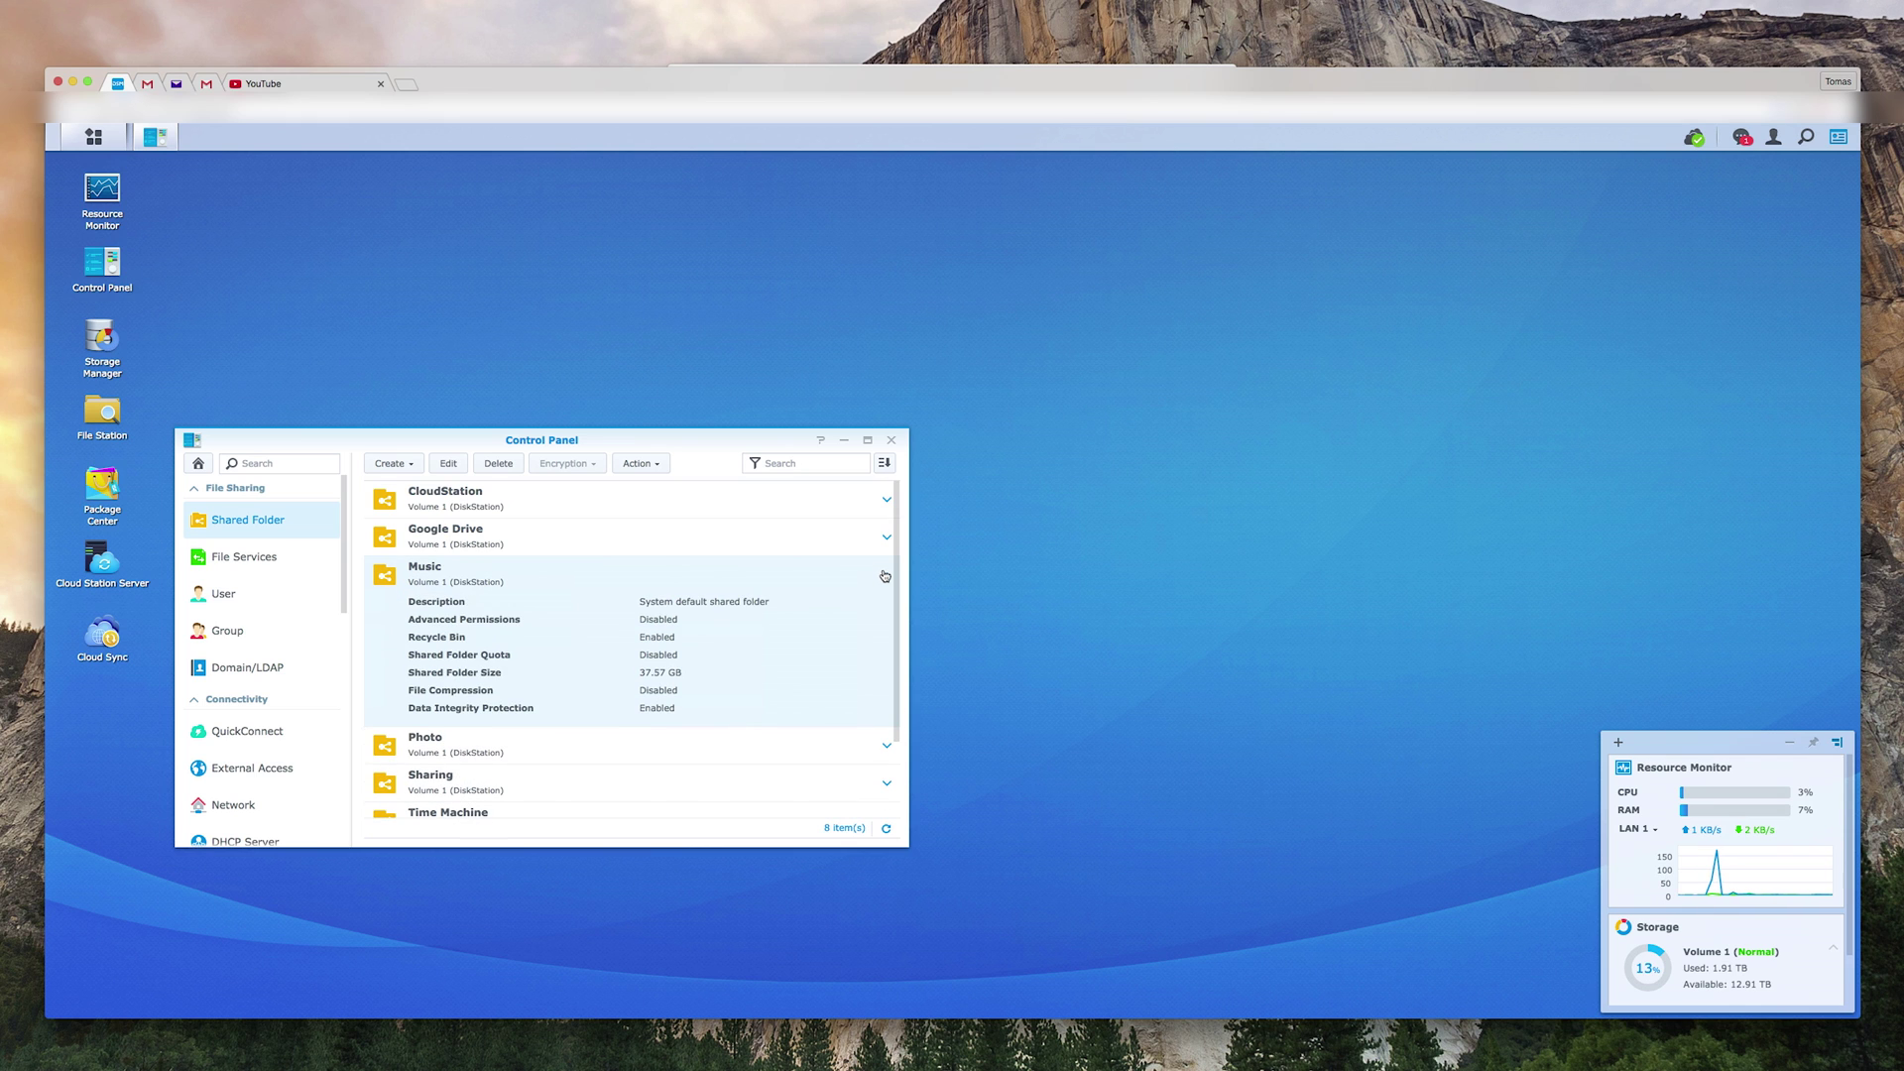
pyautogui.click(885, 576)
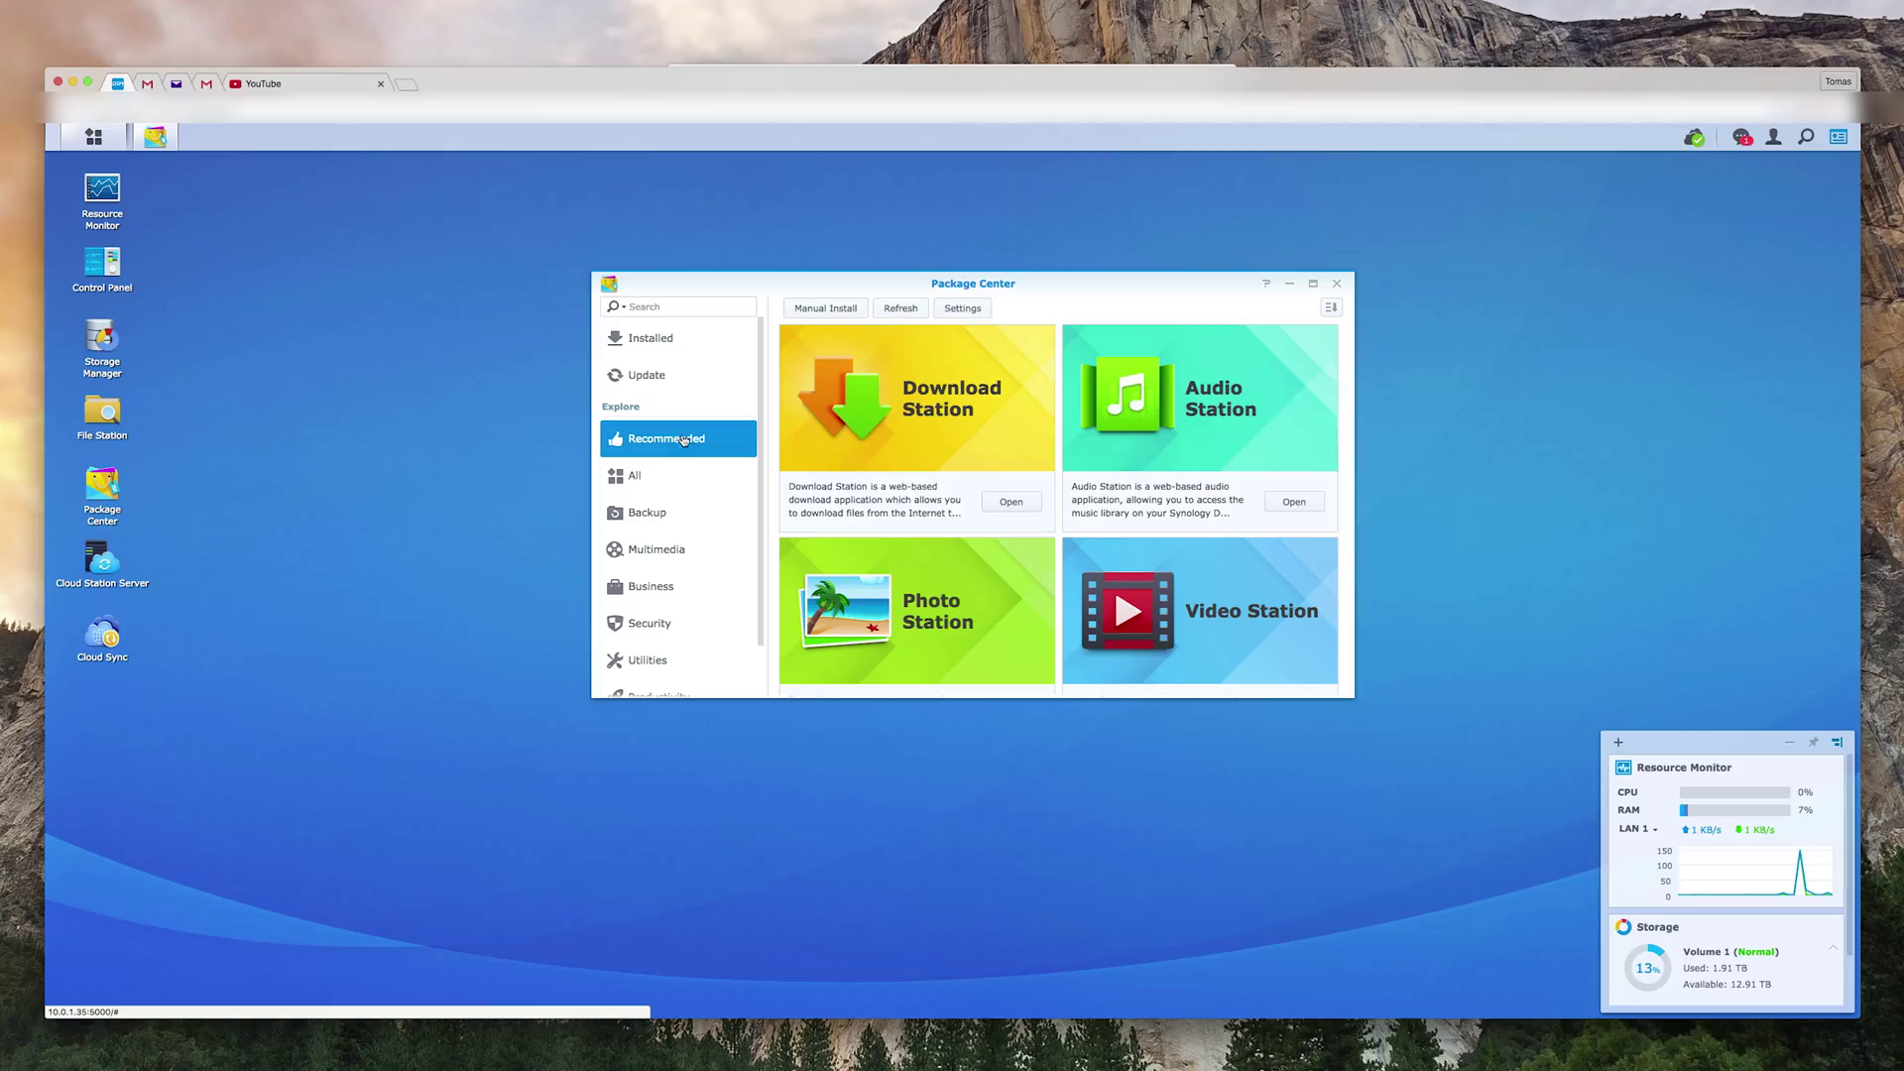
# - Scroll the Recommended packages, then switch to All and scroll through the full package grid
pyautogui.scroll(-5, 1009, 447)
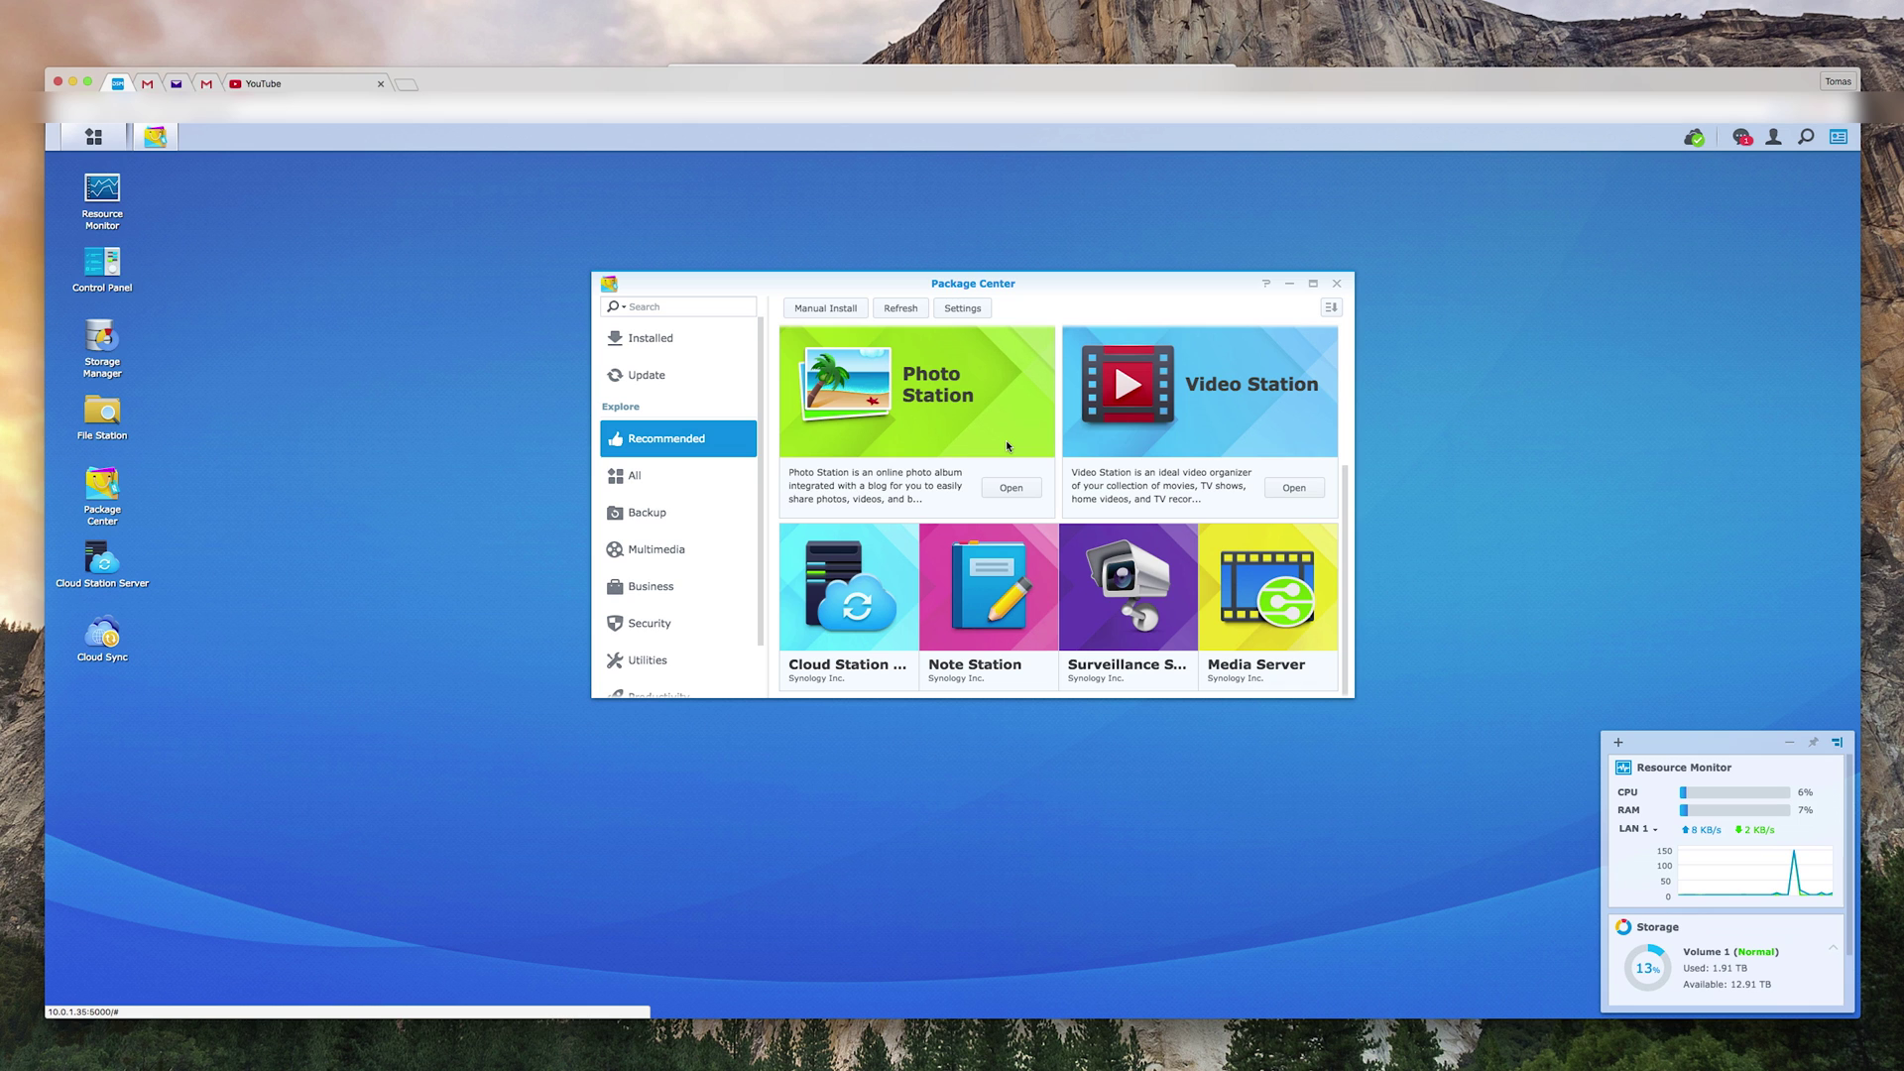
pyautogui.moveTo(1124, 573)
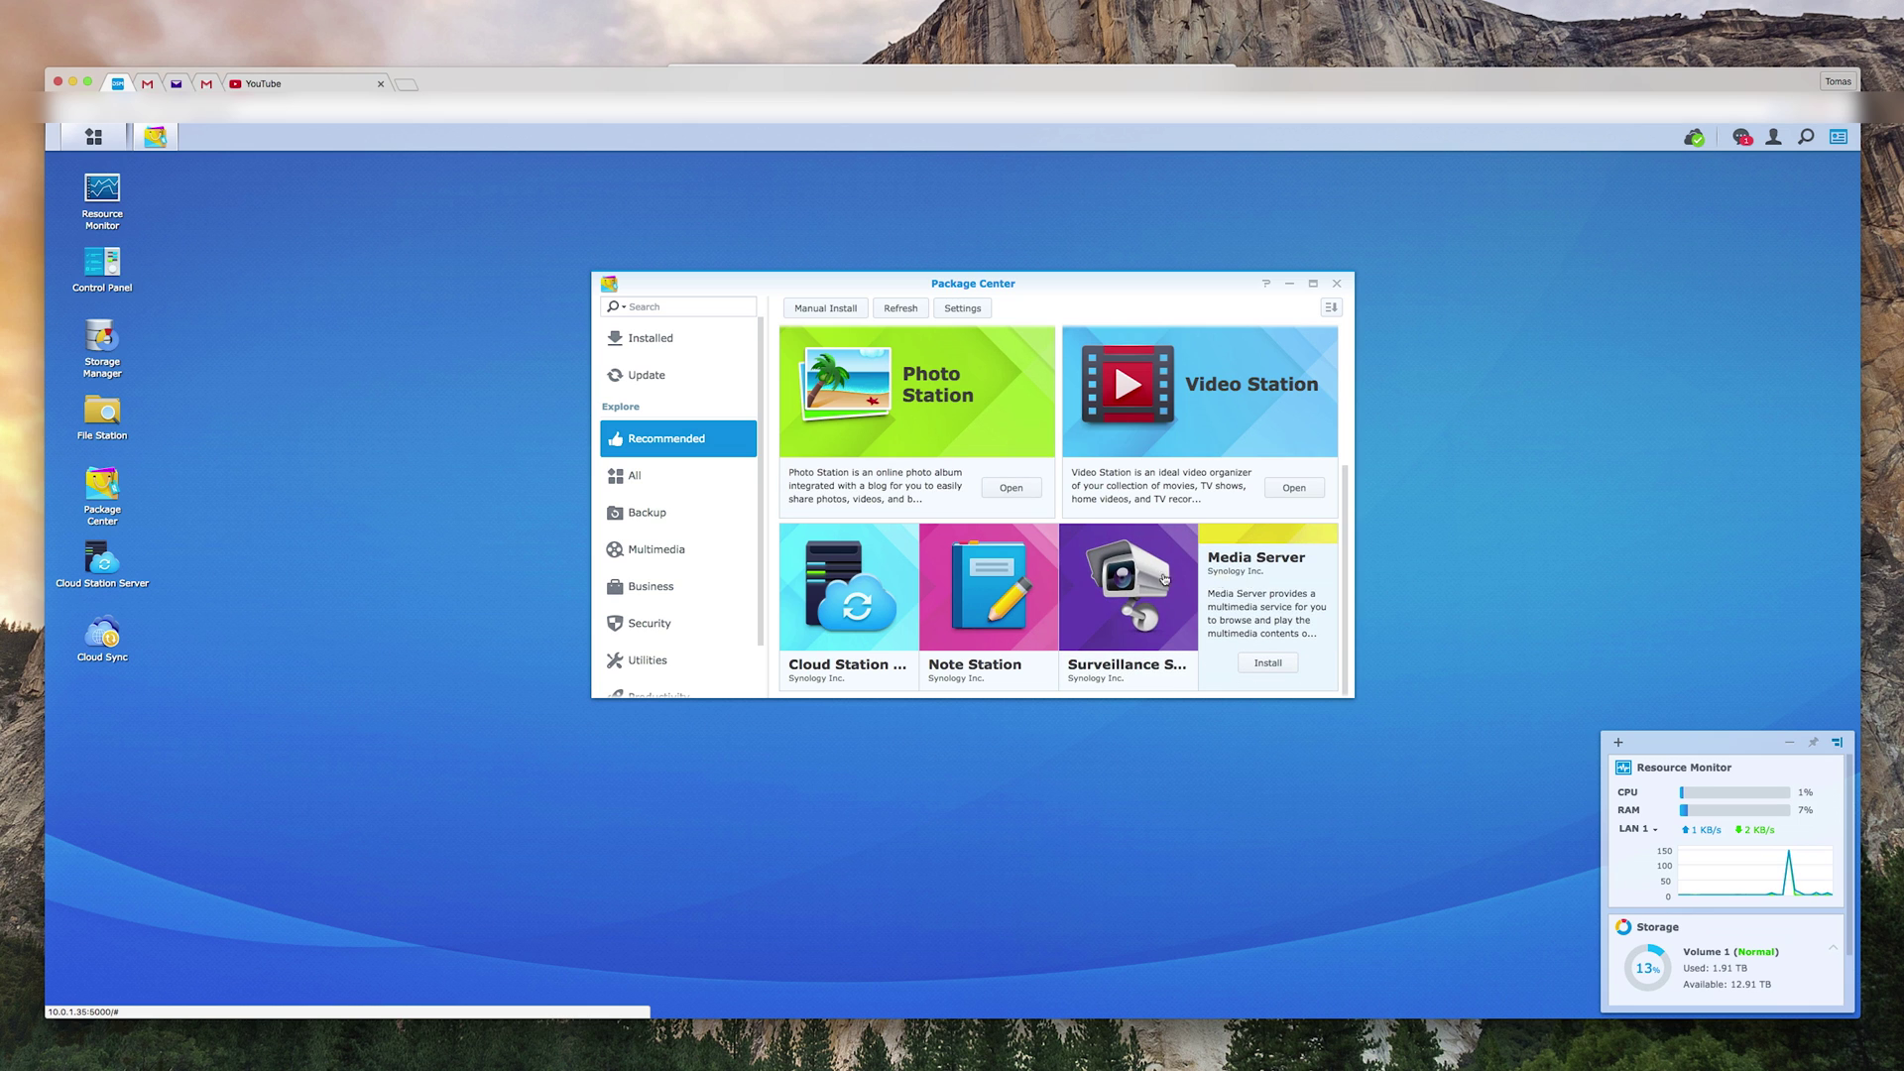
pyautogui.moveTo(843, 605)
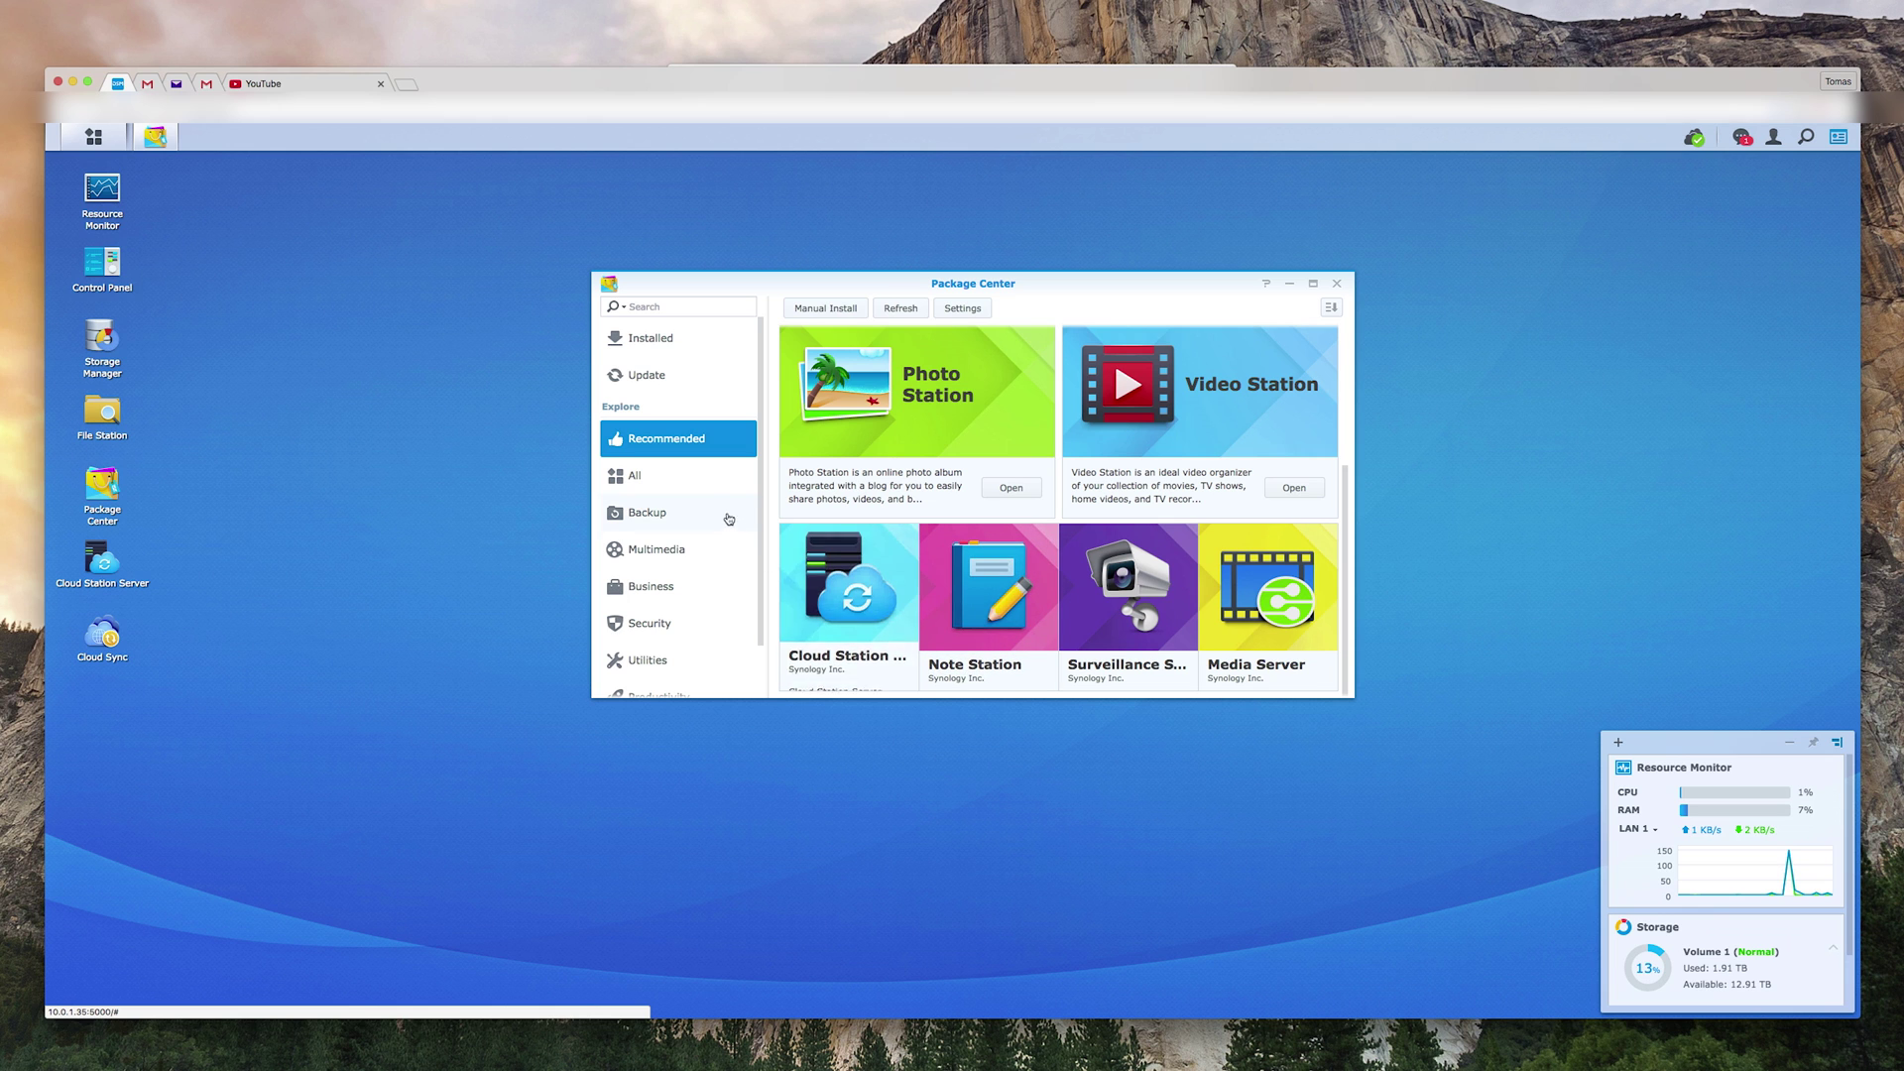
pyautogui.click(698, 485)
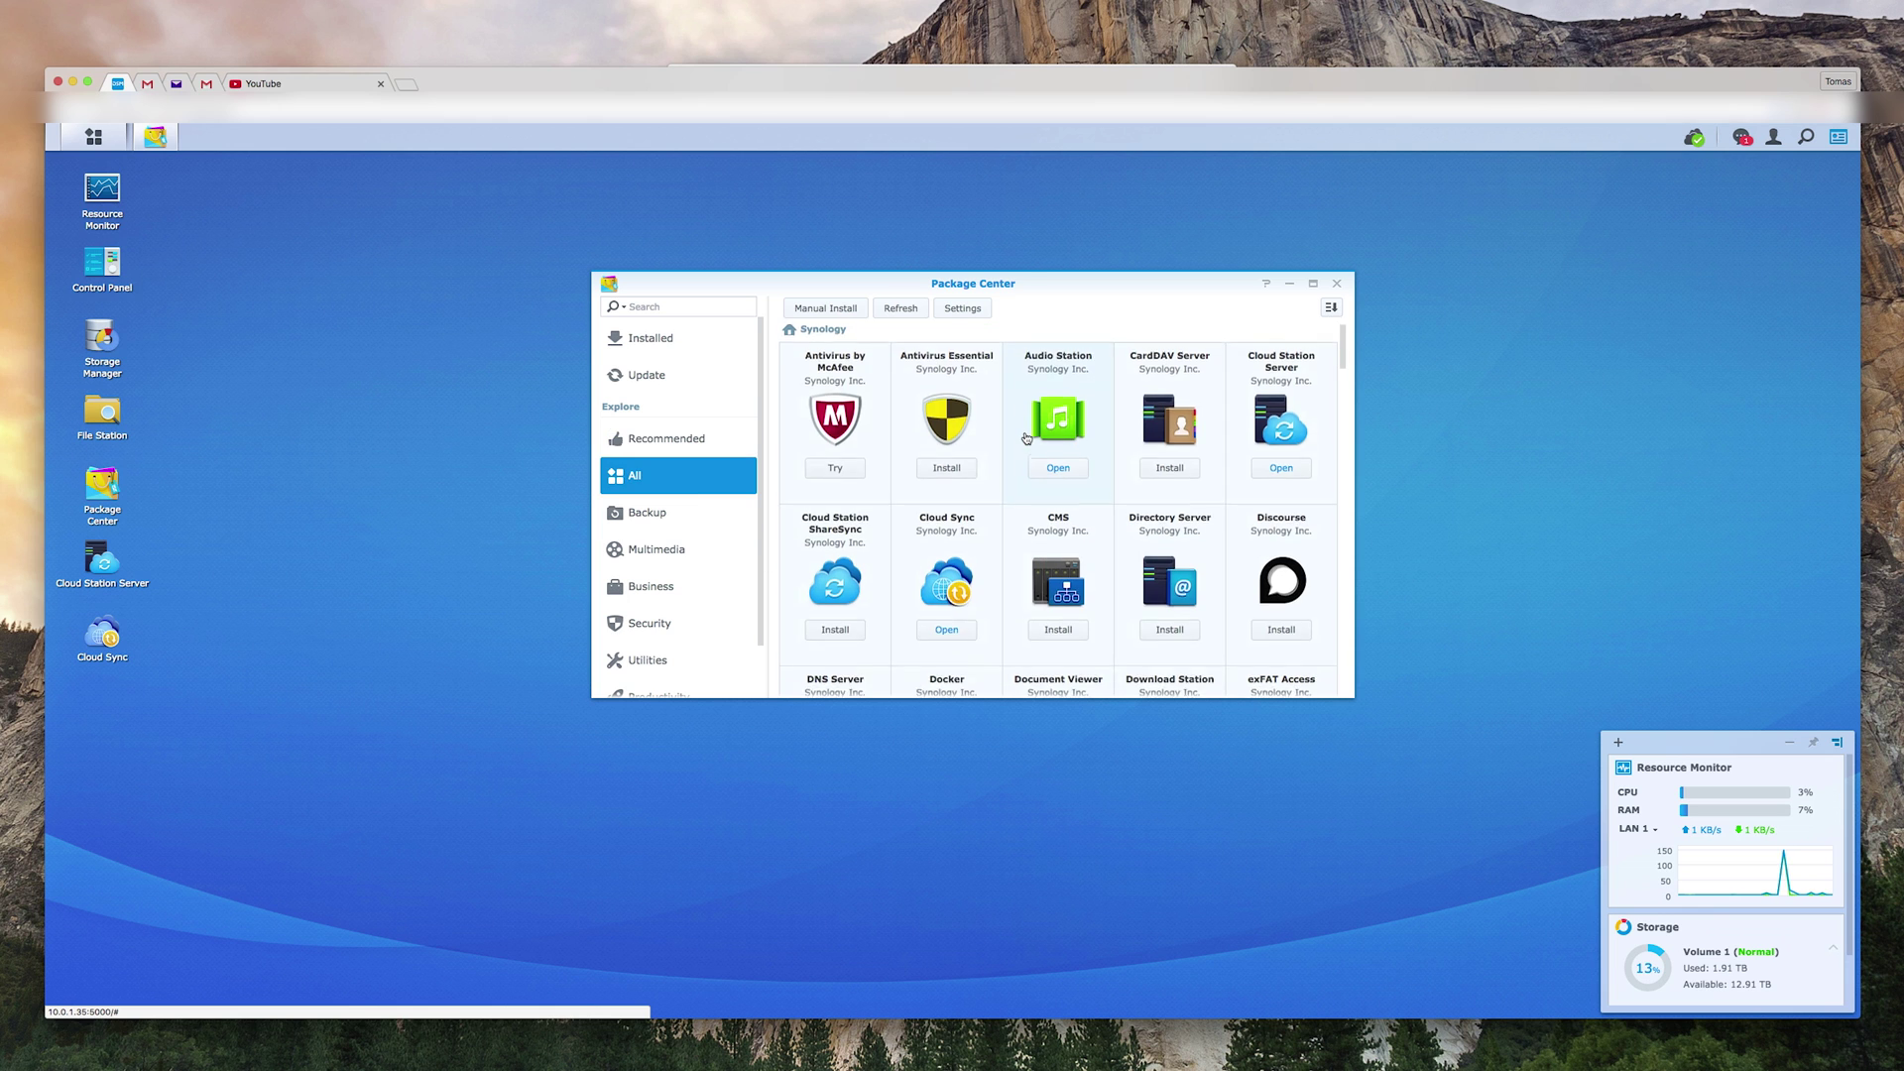
pyautogui.scroll(-3, 1026, 437)
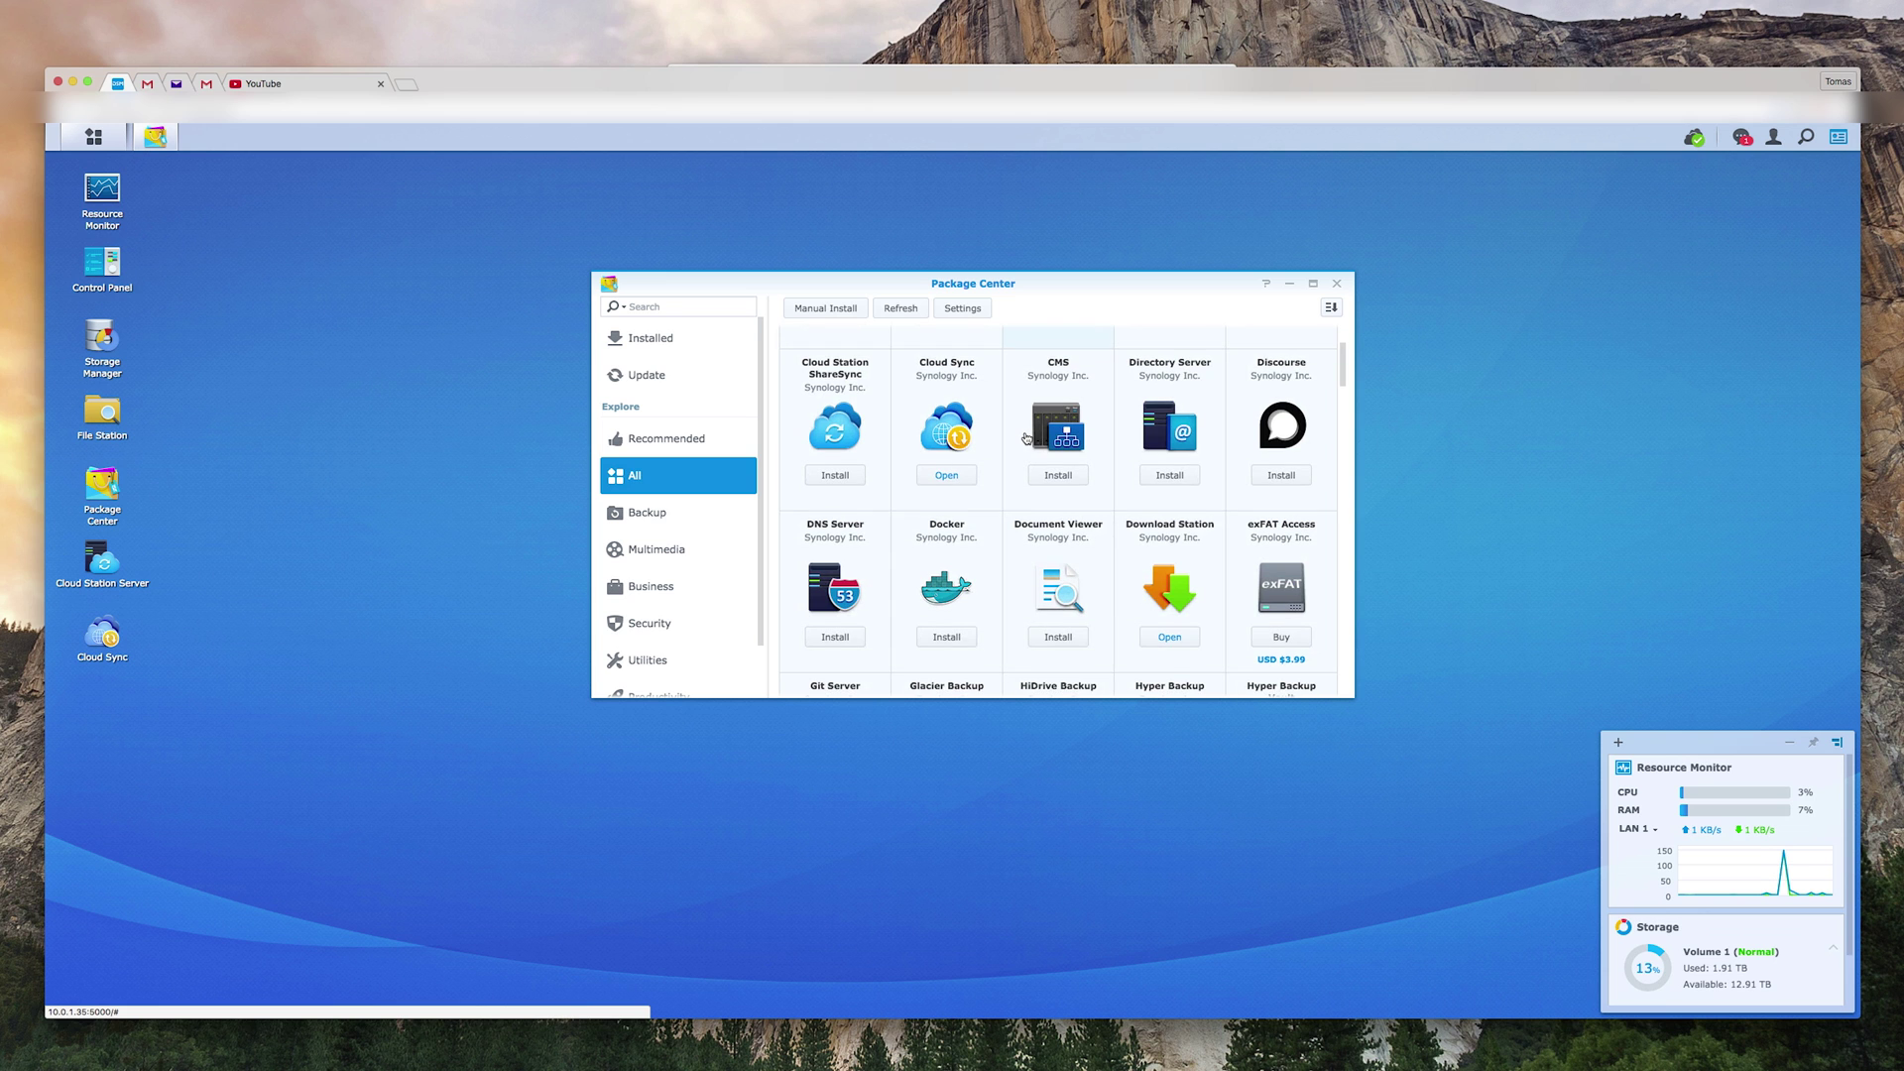
pyautogui.scroll(-3, 1027, 437)
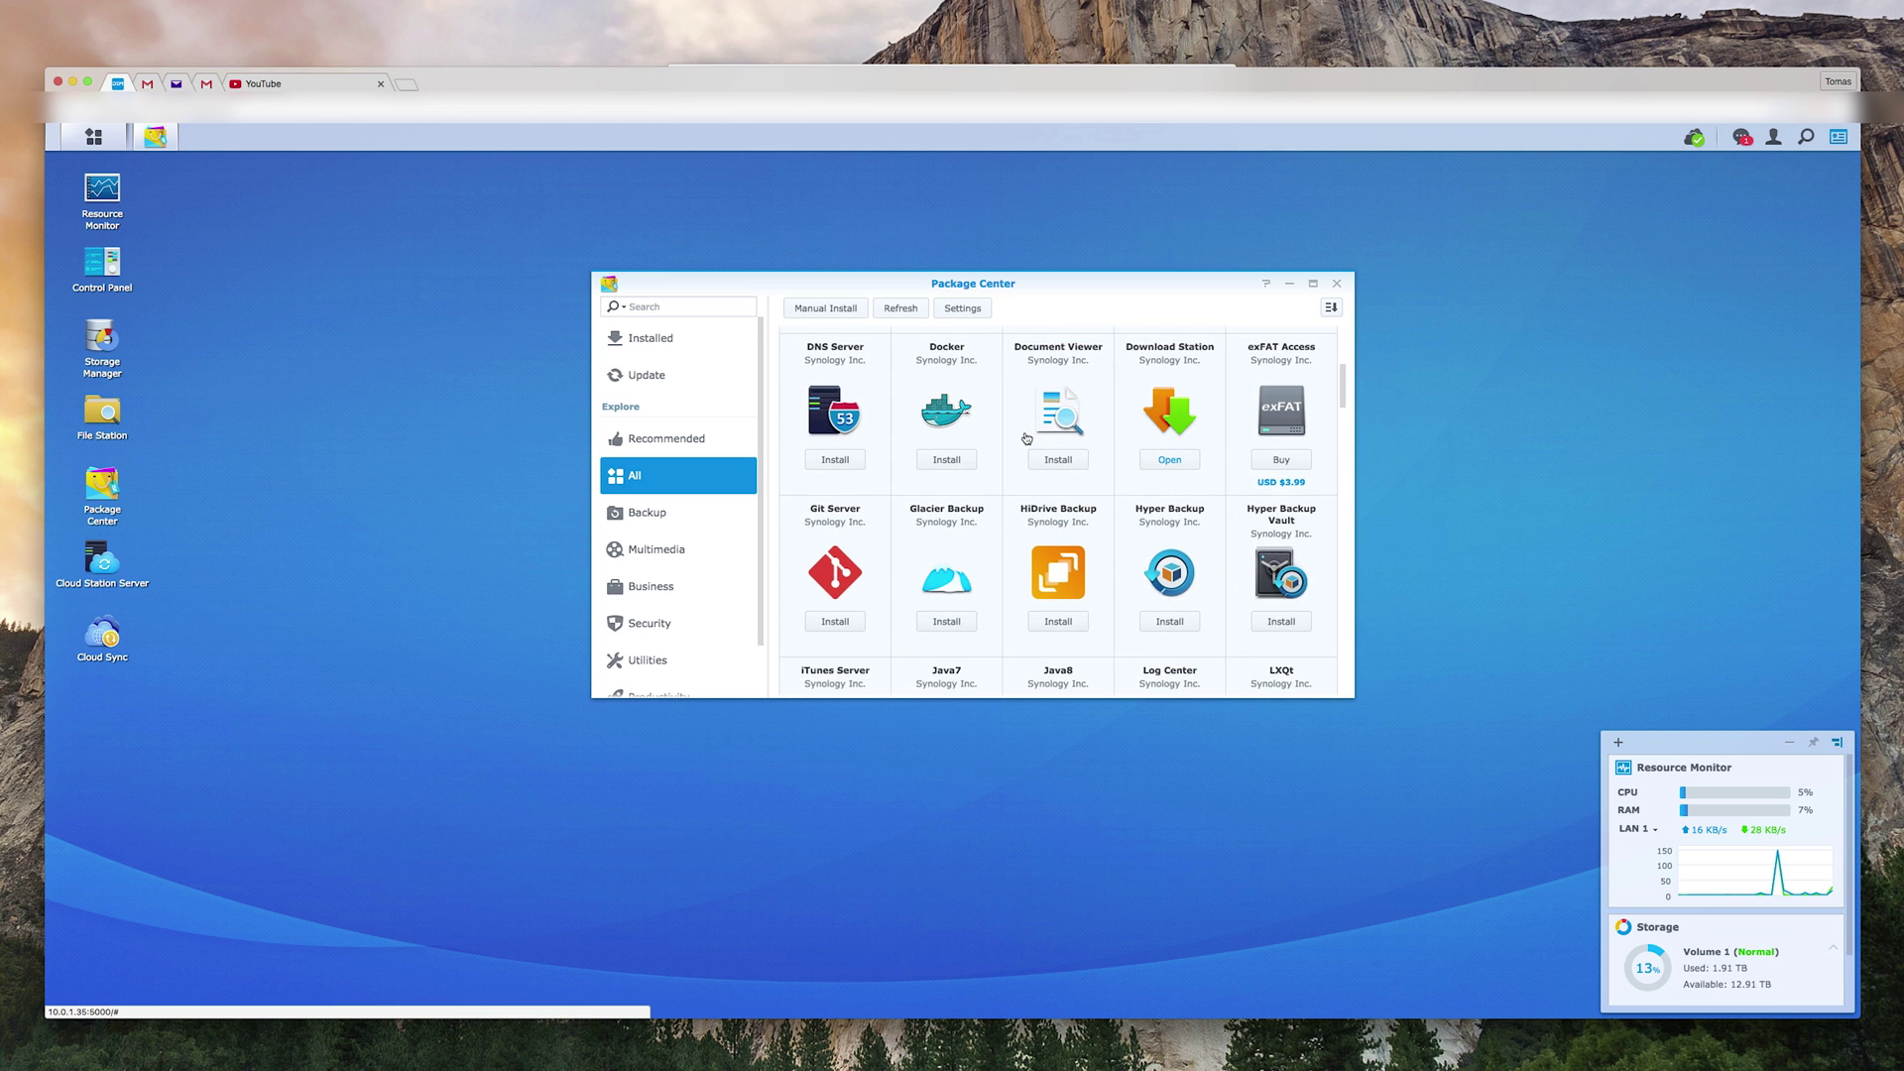
pyautogui.scroll(-3, 1027, 437)
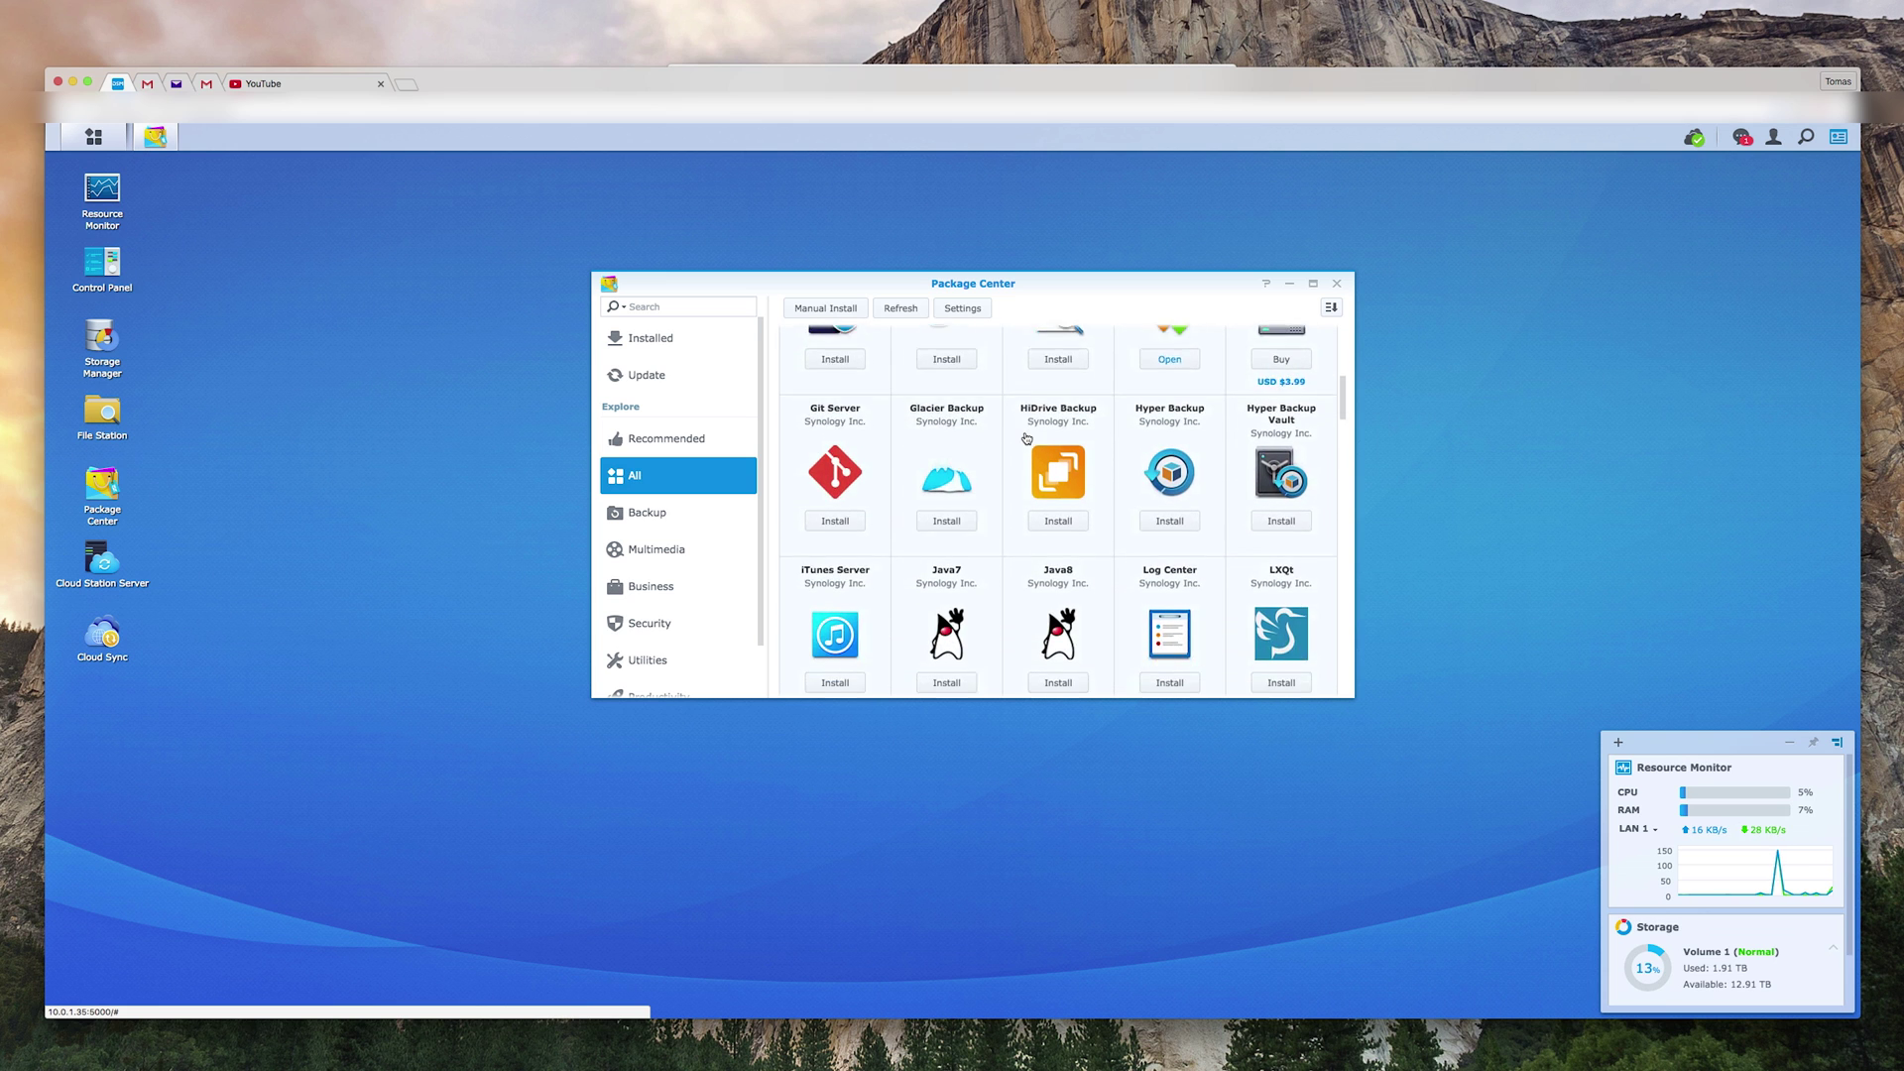
pyautogui.scroll(-3, 1027, 438)
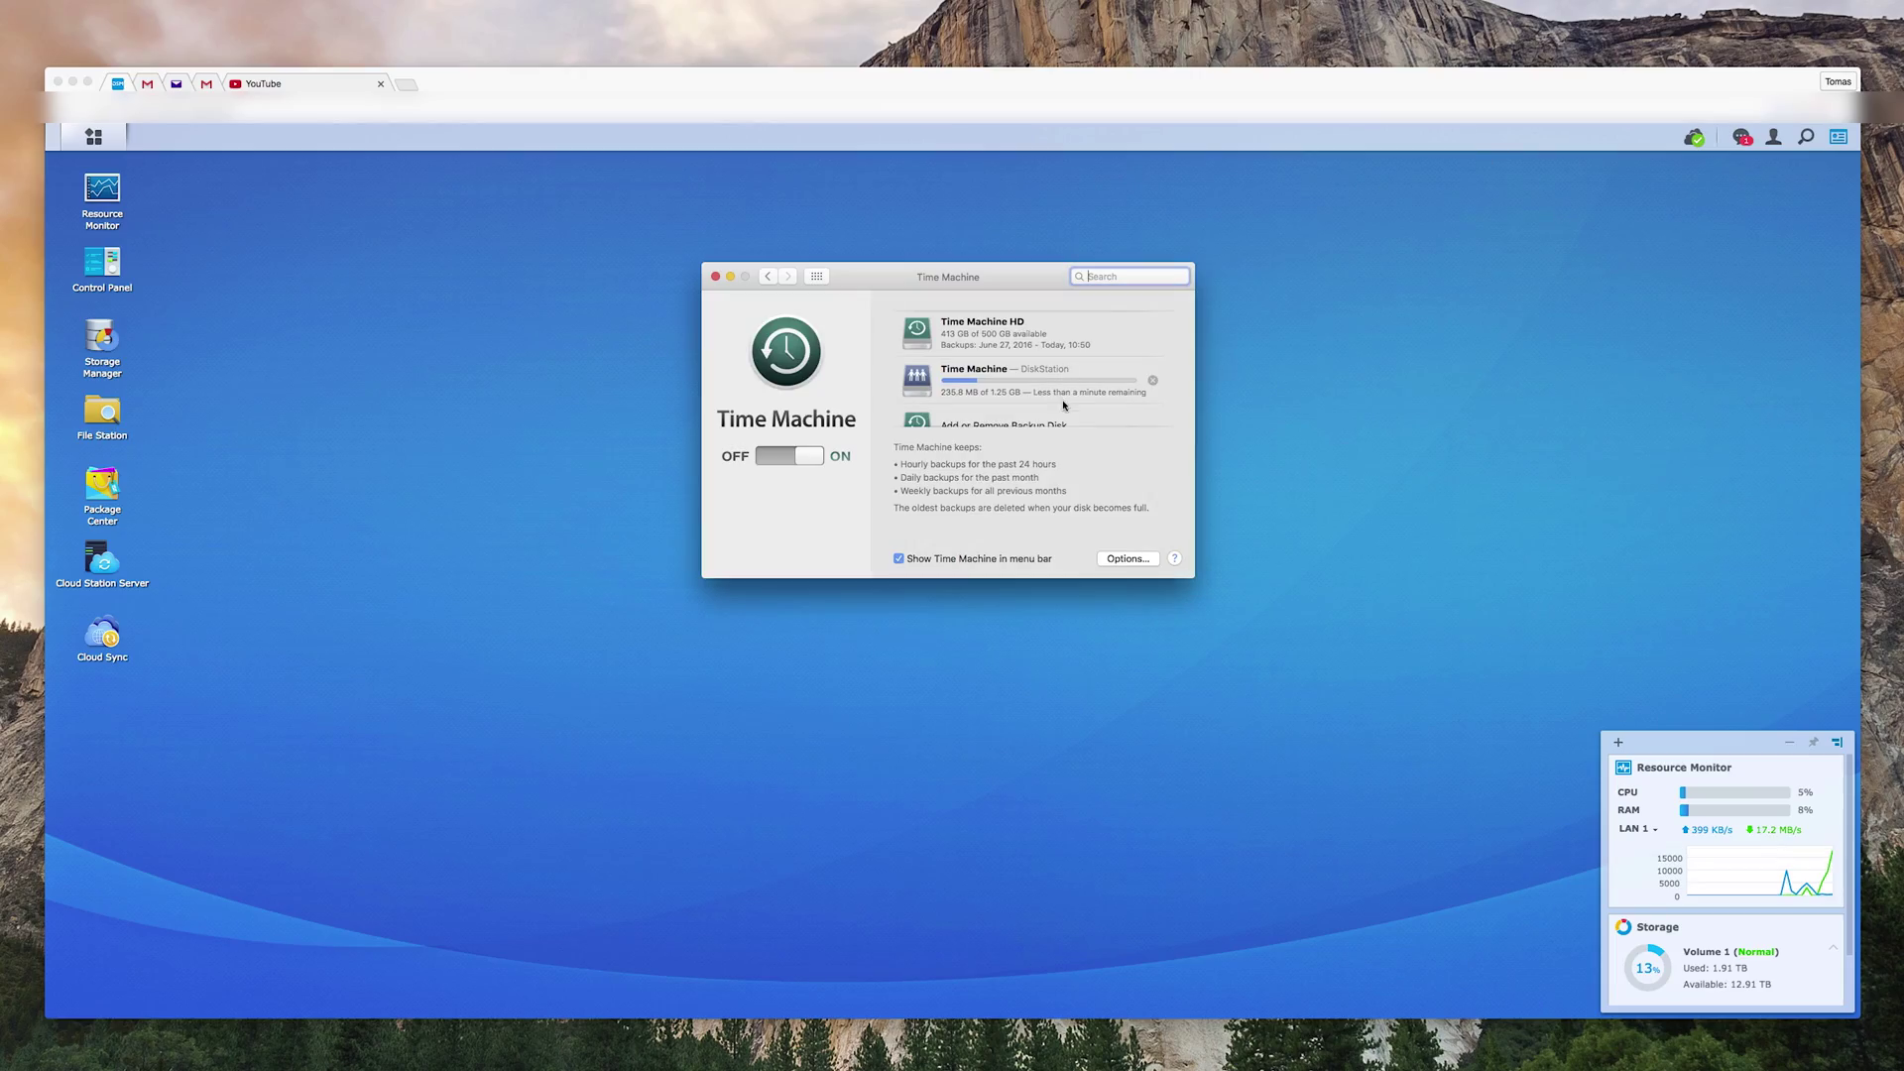
# - Scroll the Time Machine preferences while the backup to the DiskStation progresses
pyautogui.scroll(-1, 1079, 402)
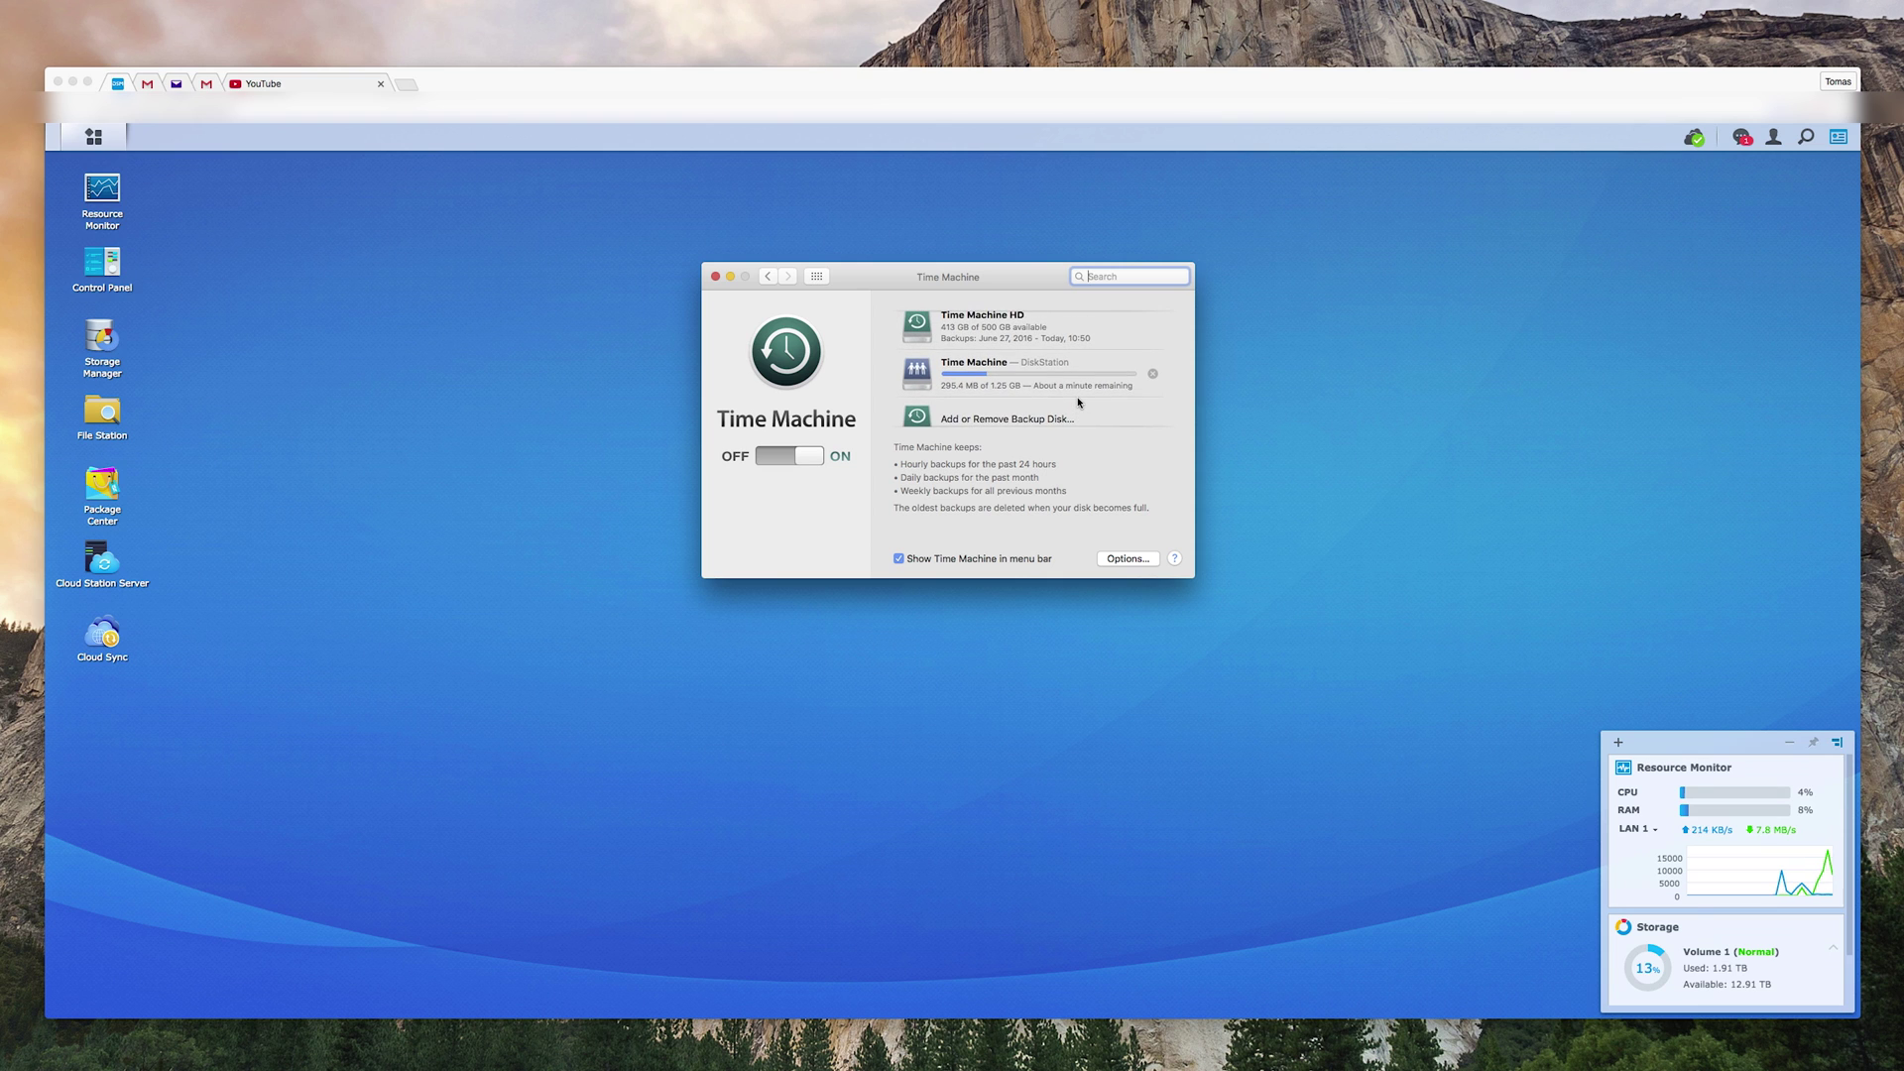
# - In File Station, open the Time Machine share and view then cancel its Settings
pyautogui.click(97, 421)
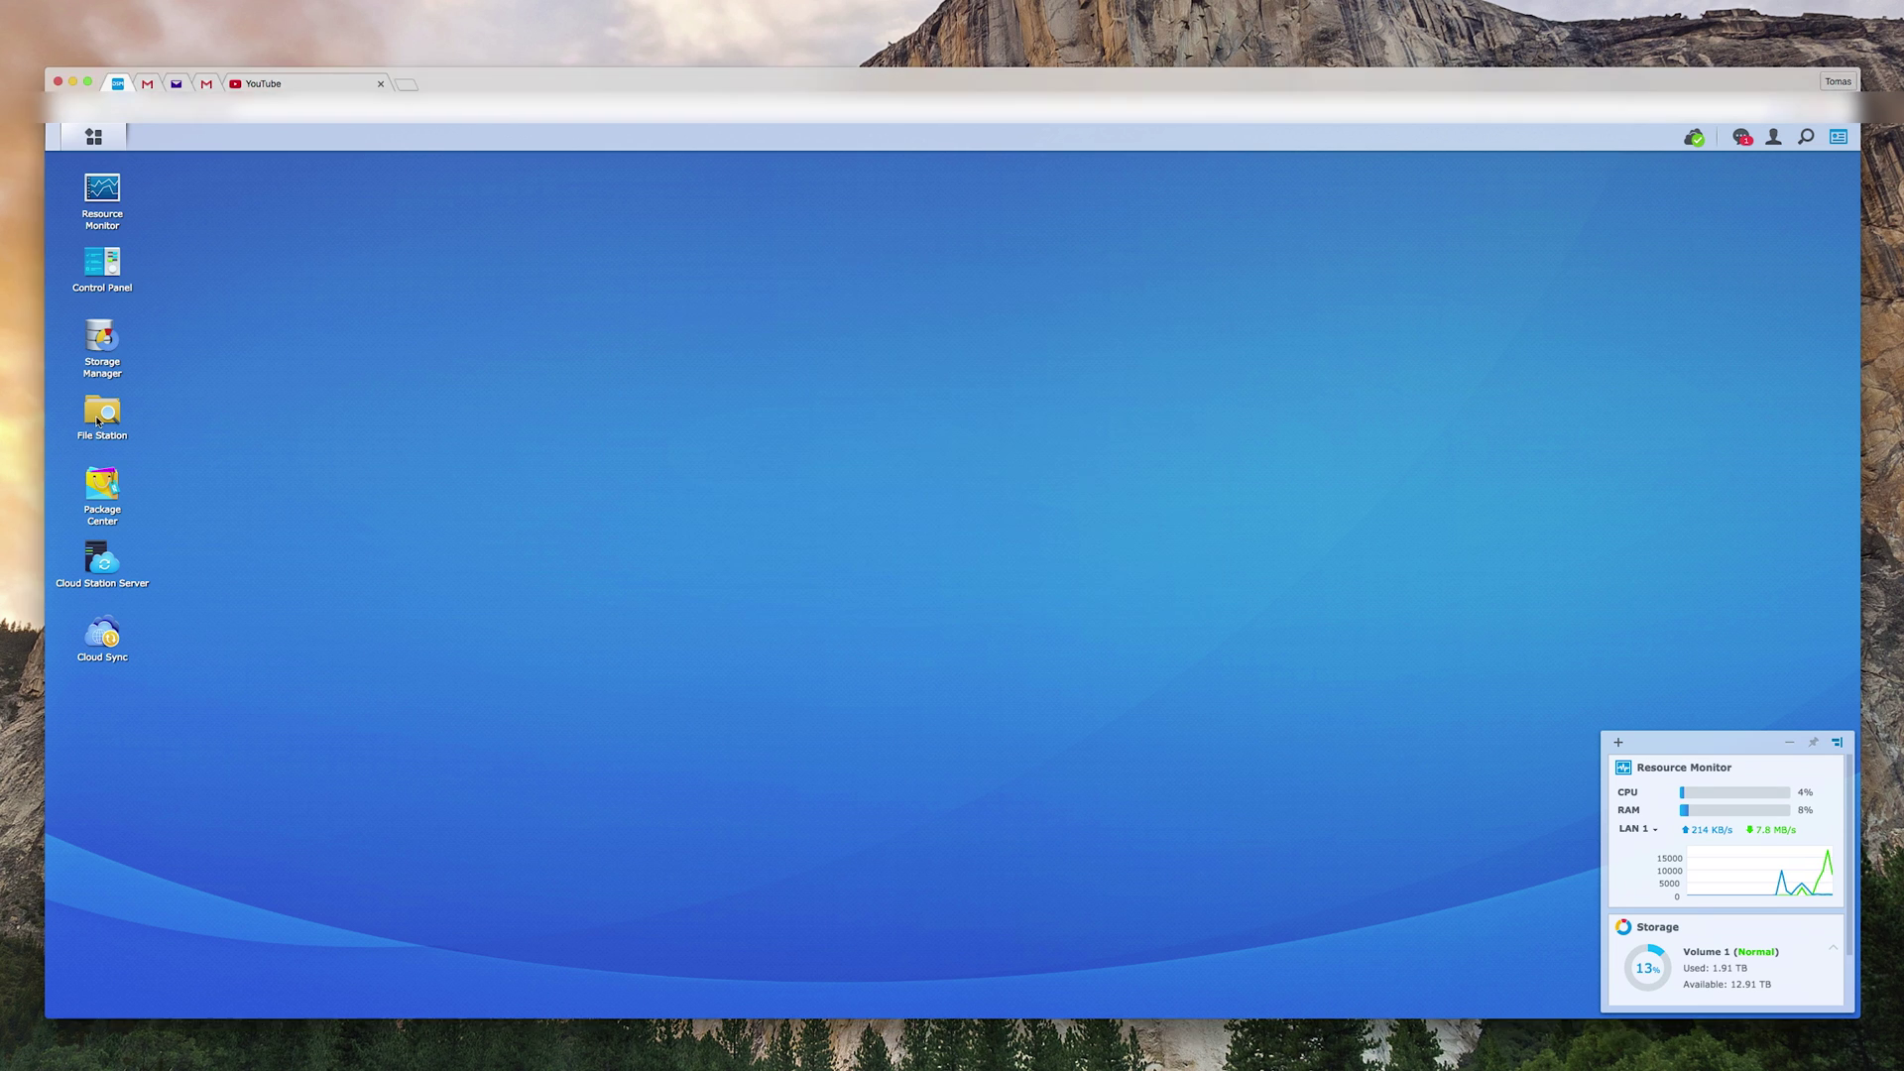
pyautogui.click(109, 417)
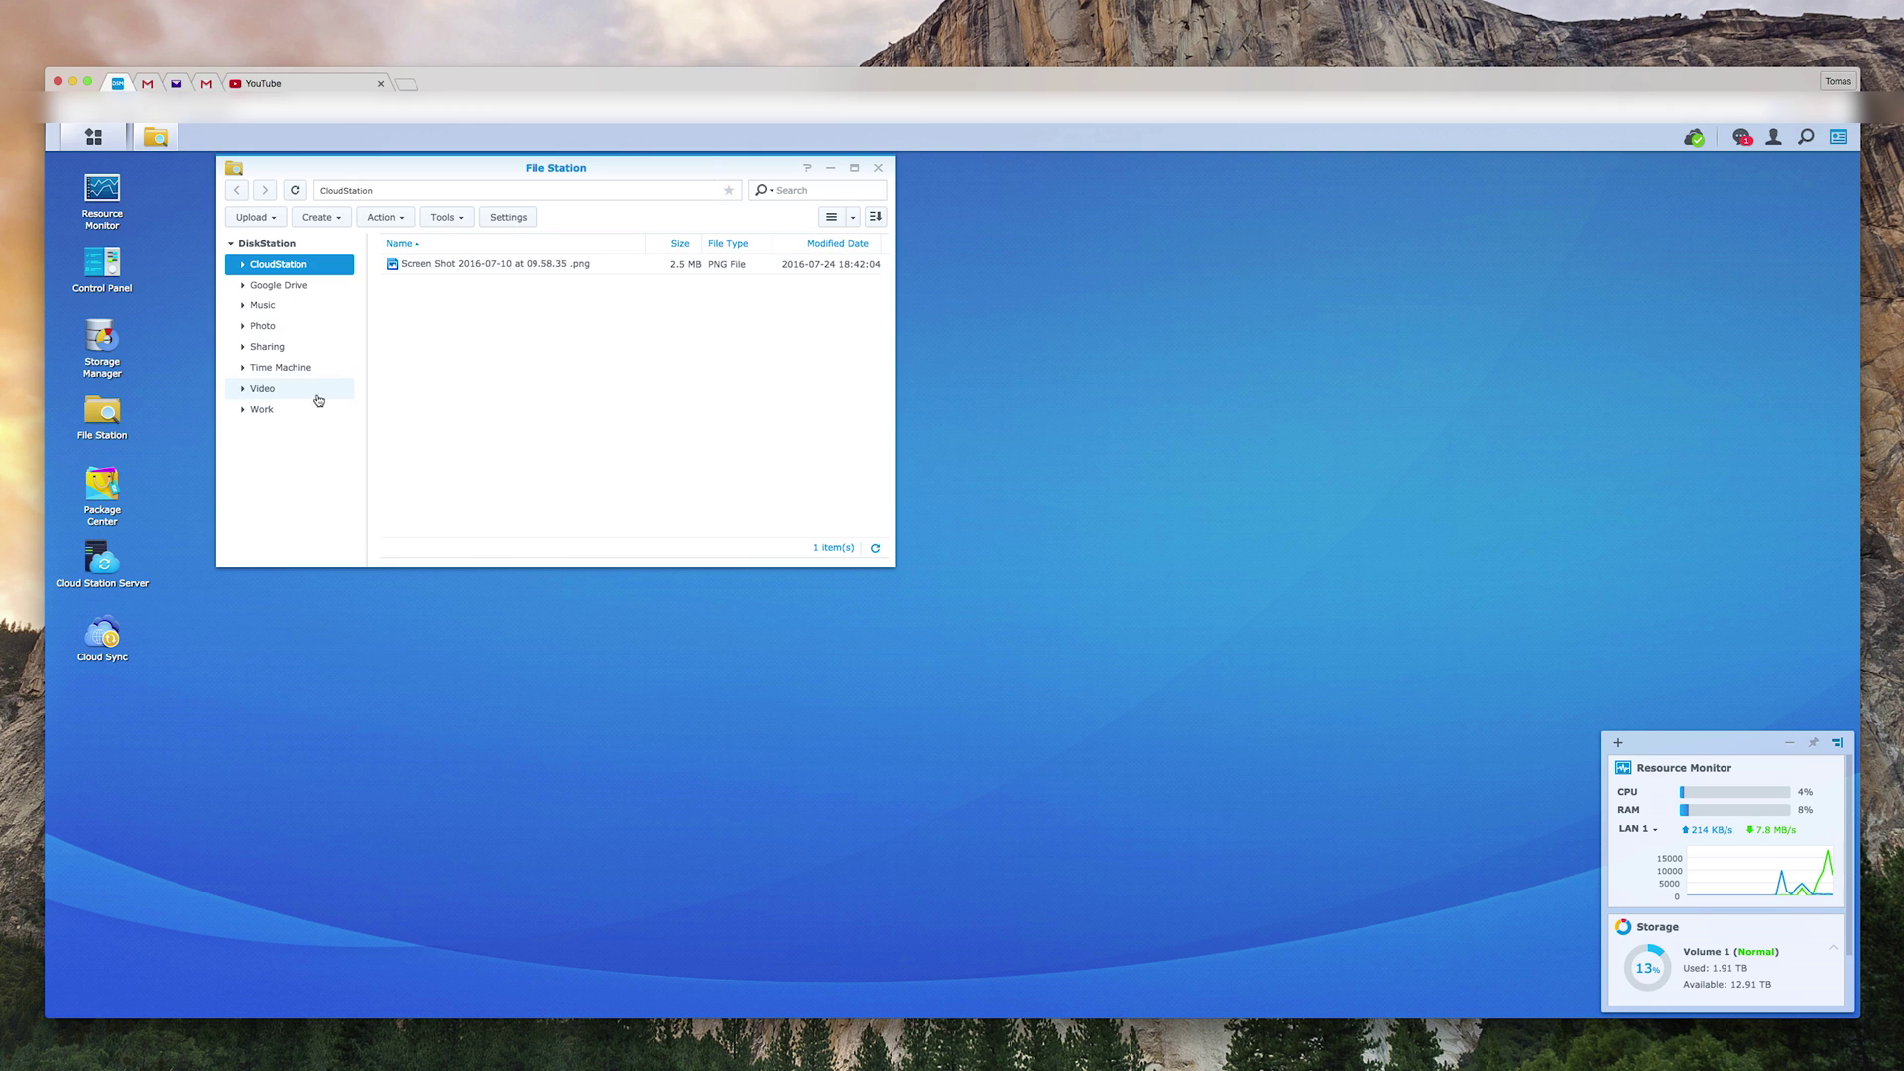
pyautogui.click(326, 371)
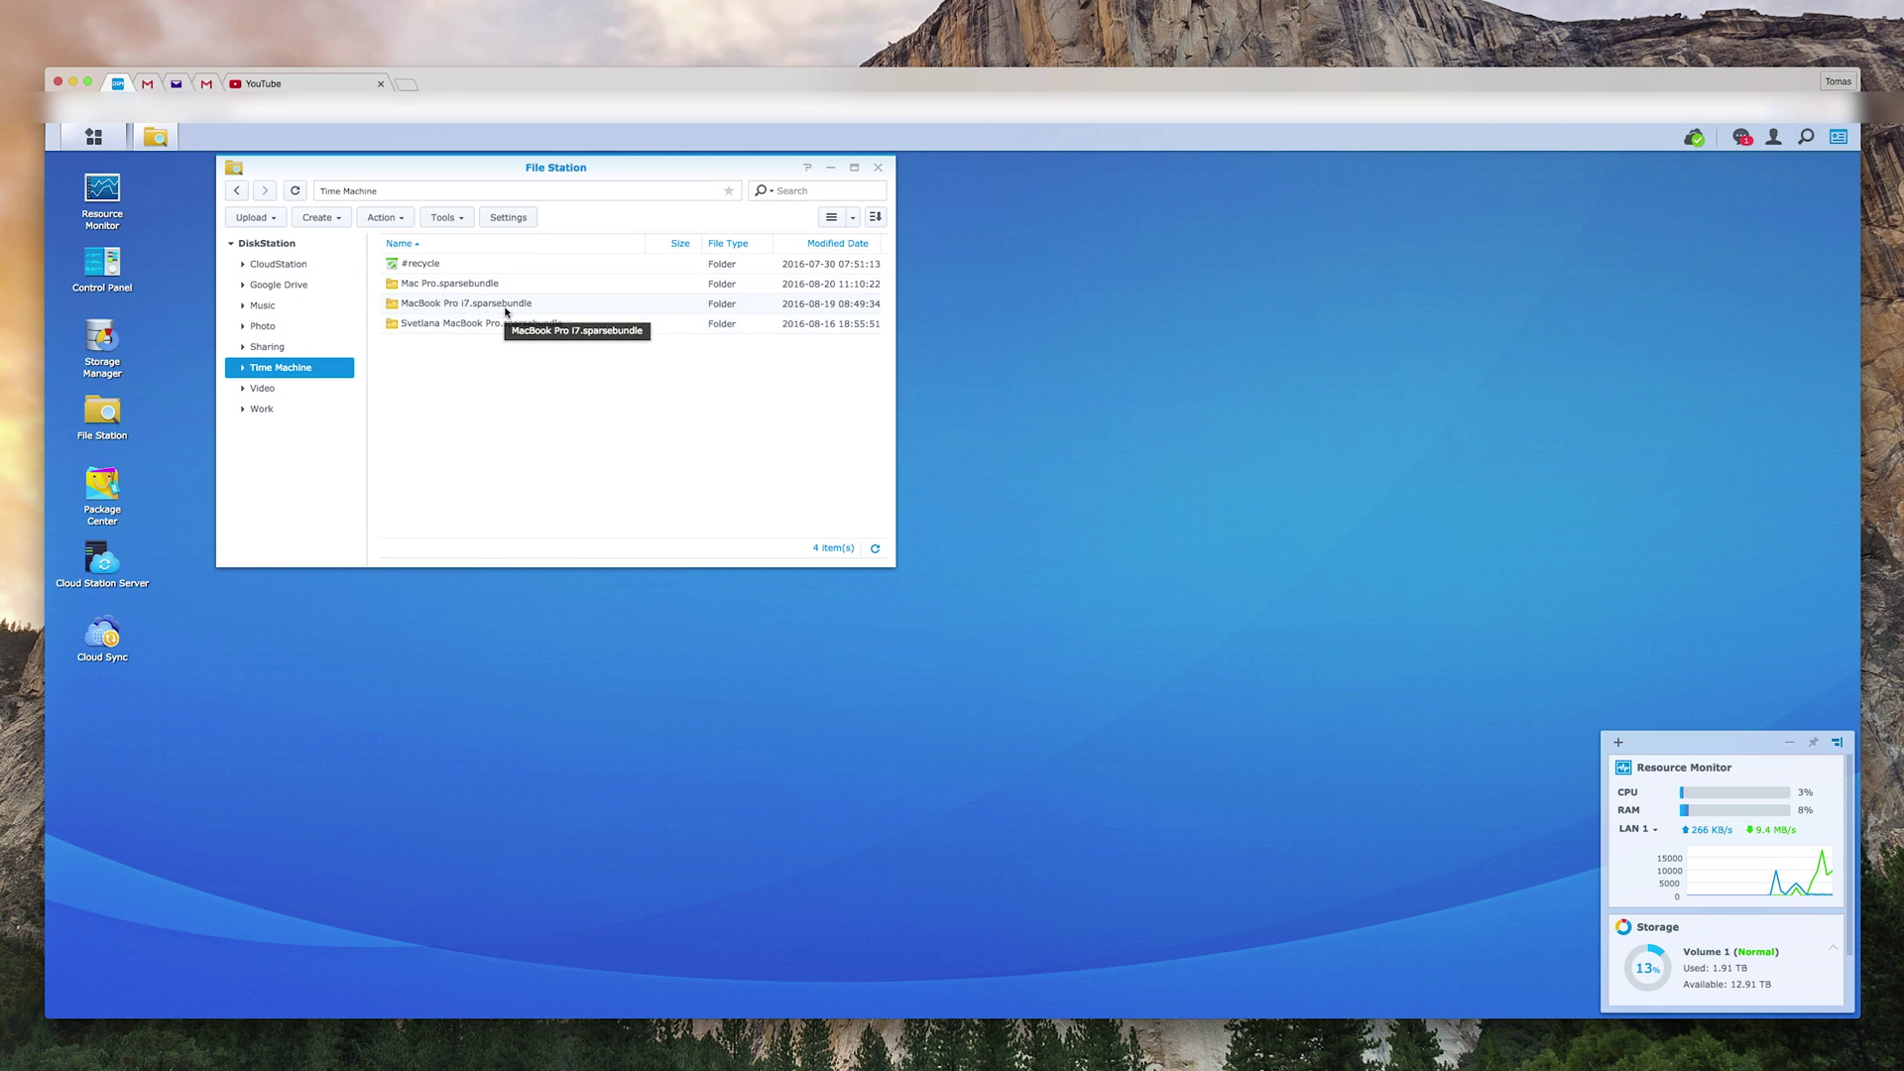
pyautogui.click(524, 220)
pyautogui.scroll(-3, 525, 315)
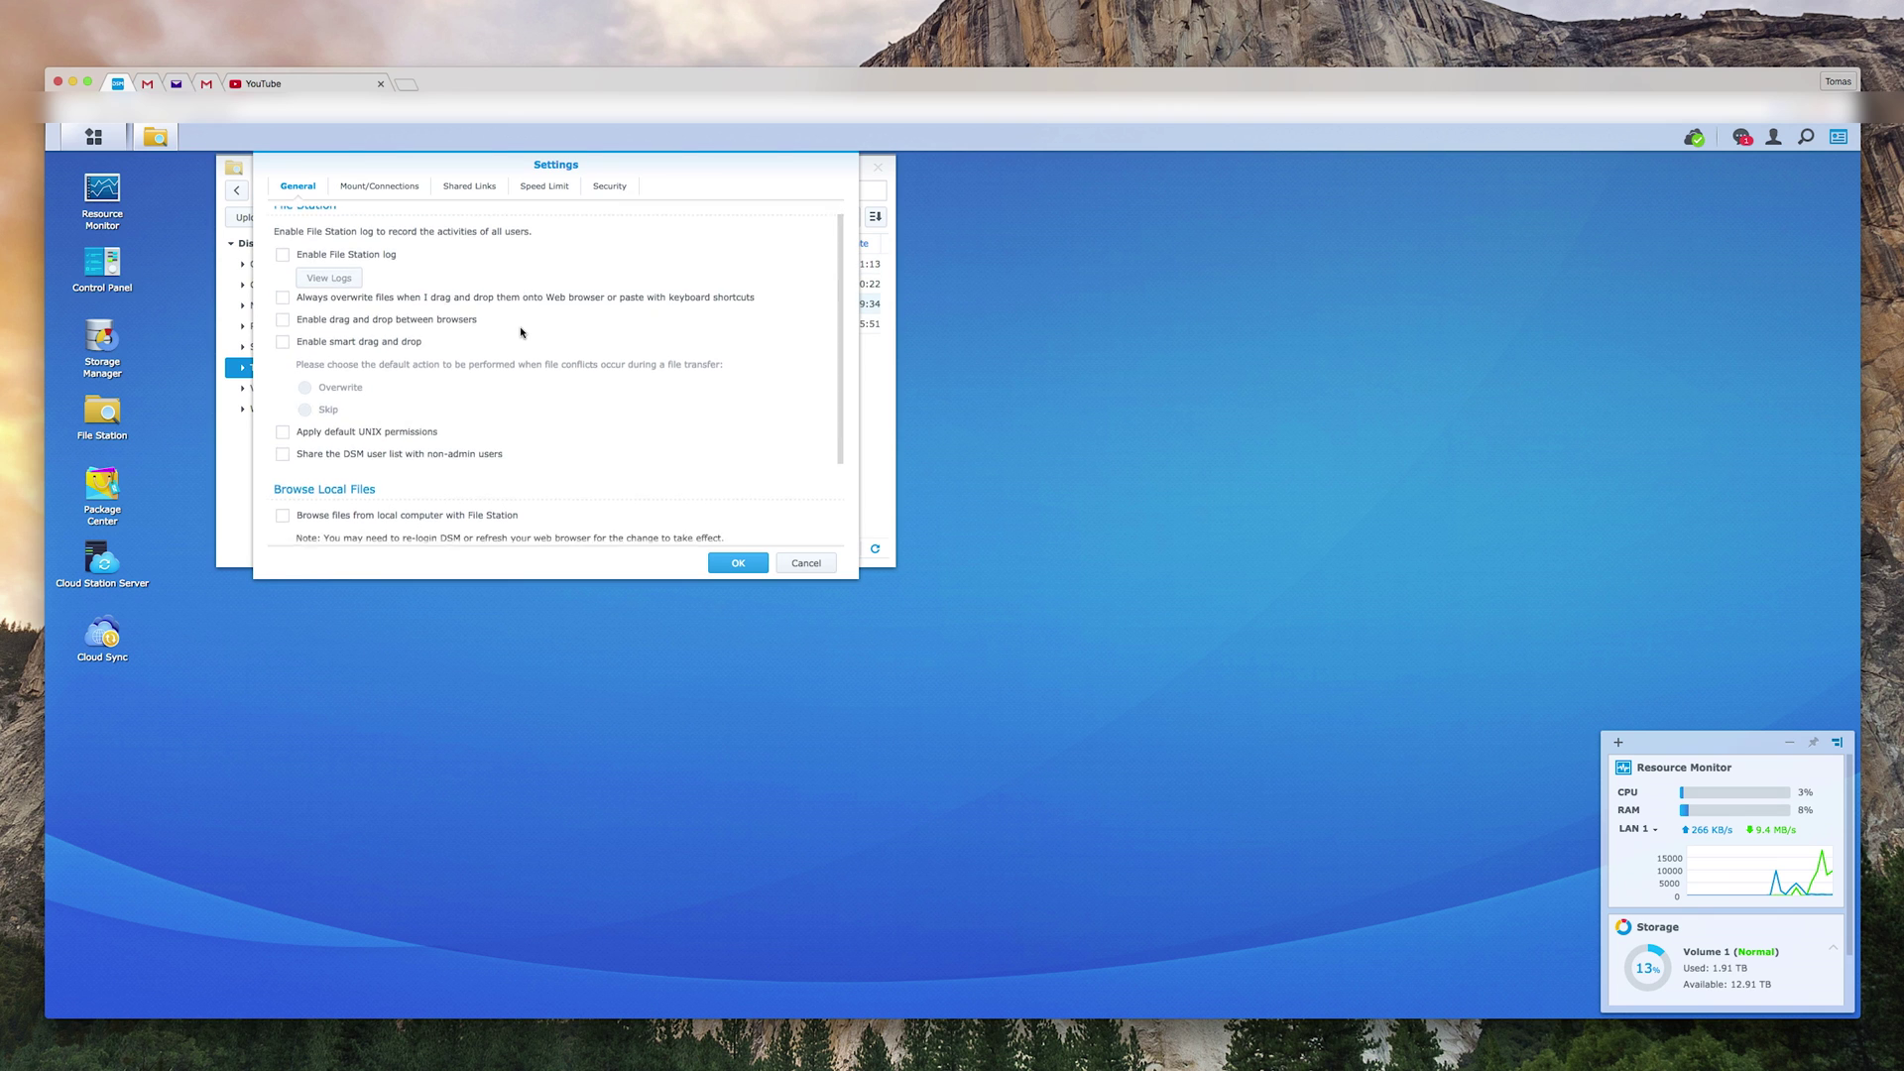
pyautogui.scroll(3, 521, 333)
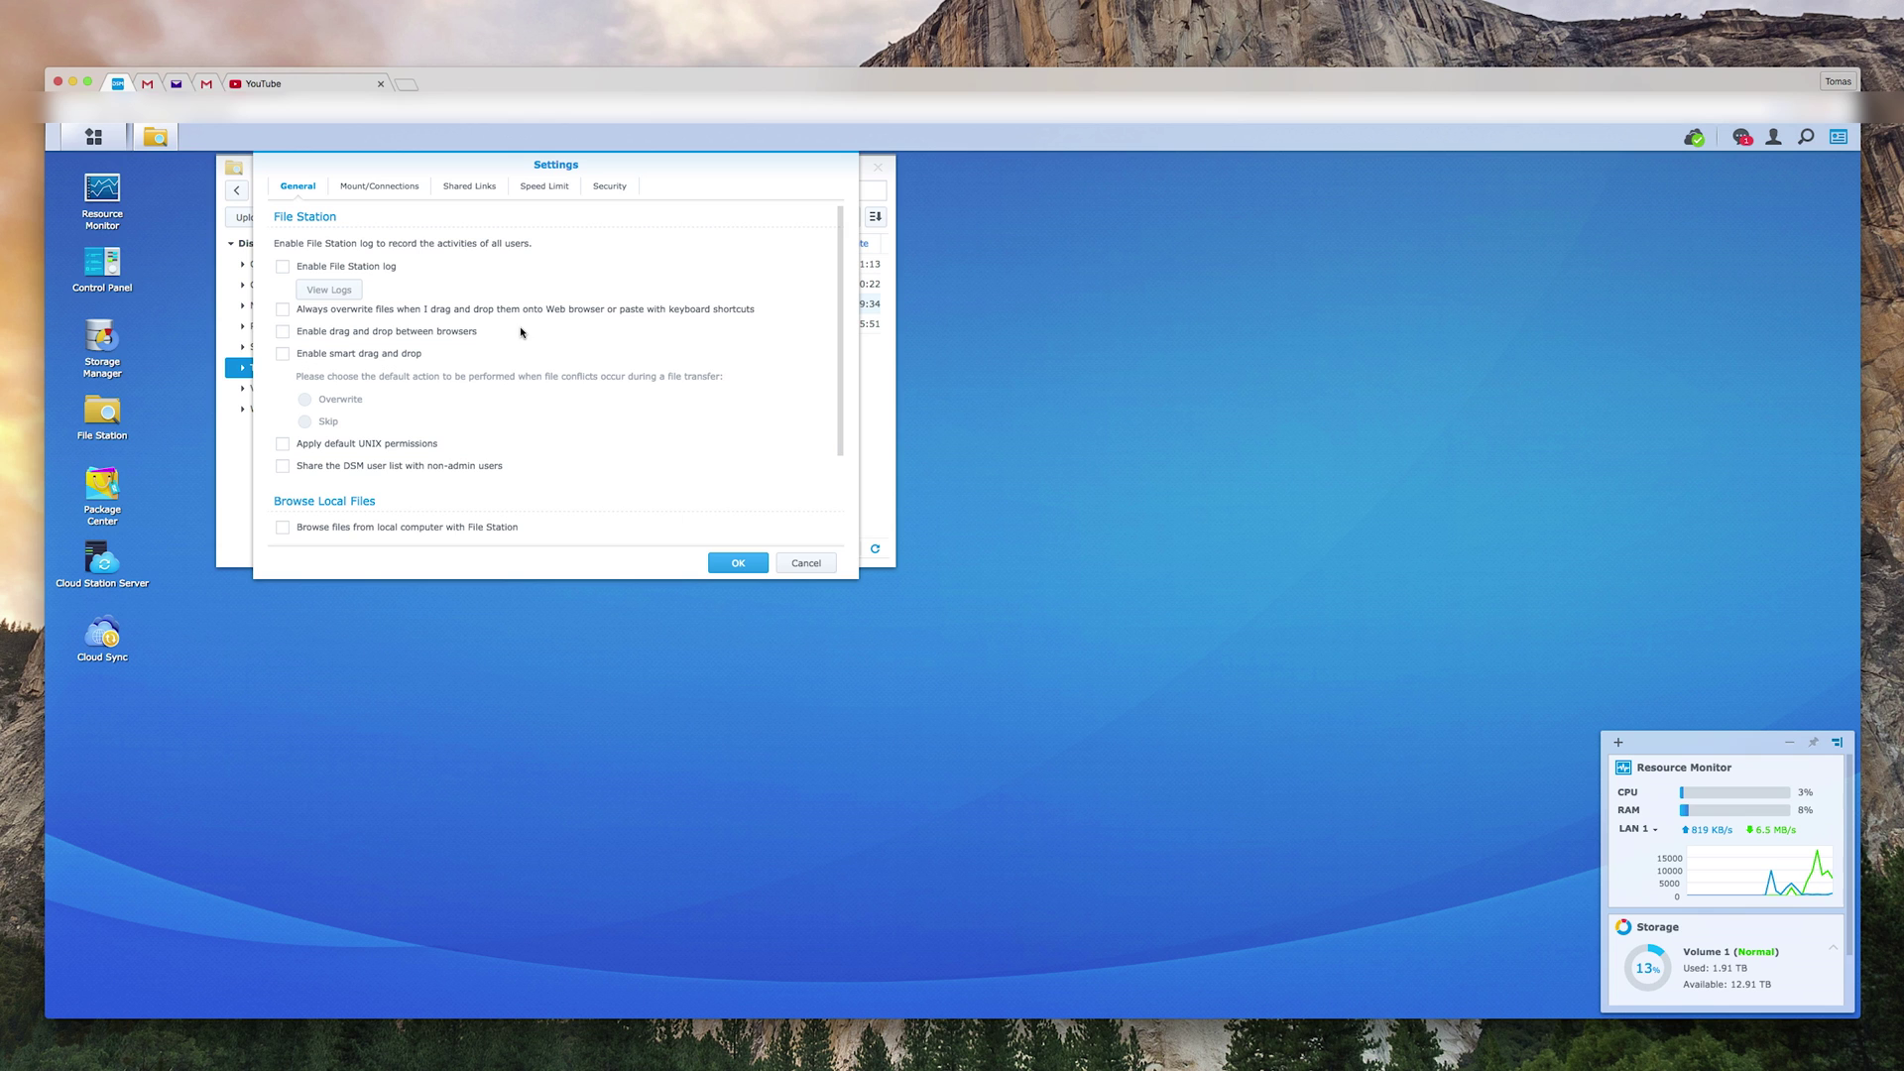
pyautogui.click(806, 563)
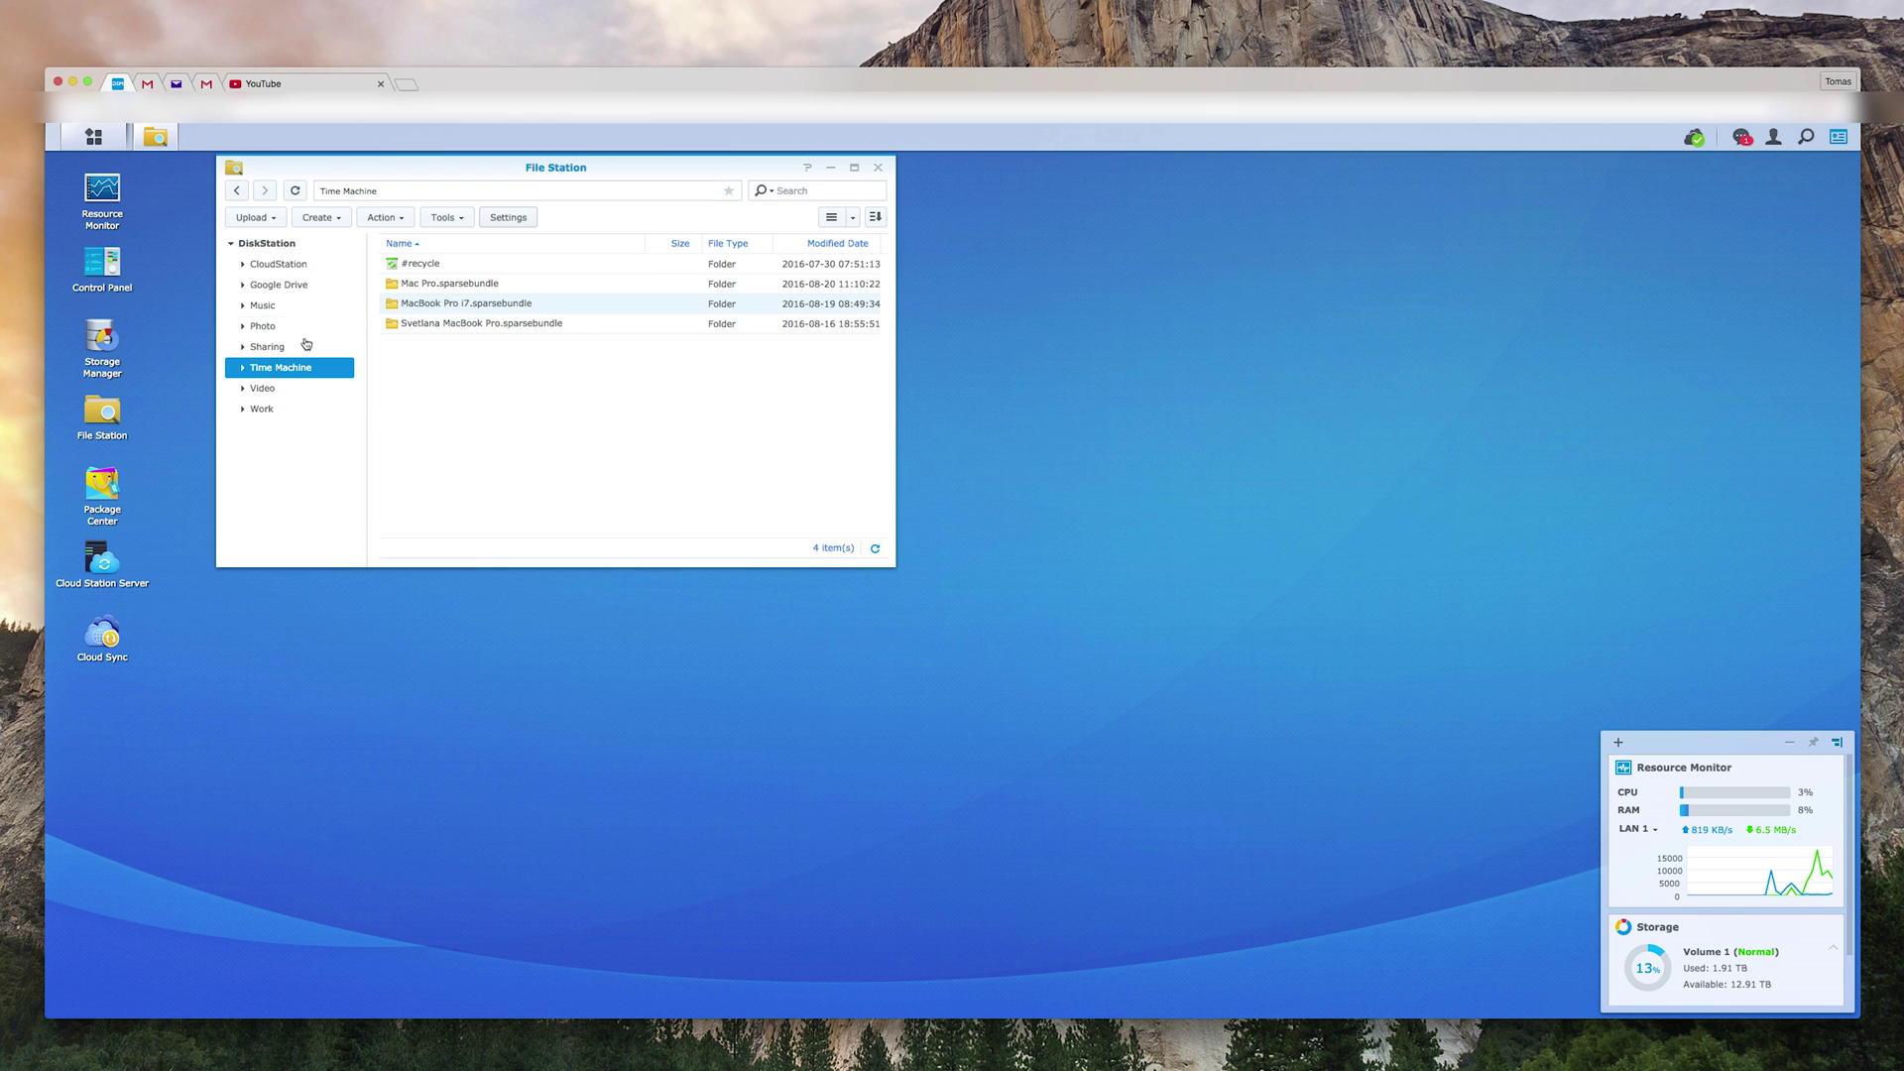
# - Expand the Time Machine folder in Control Panel's Shared Folder list to show its 1.95 TB quota
pyautogui.click(102, 266)
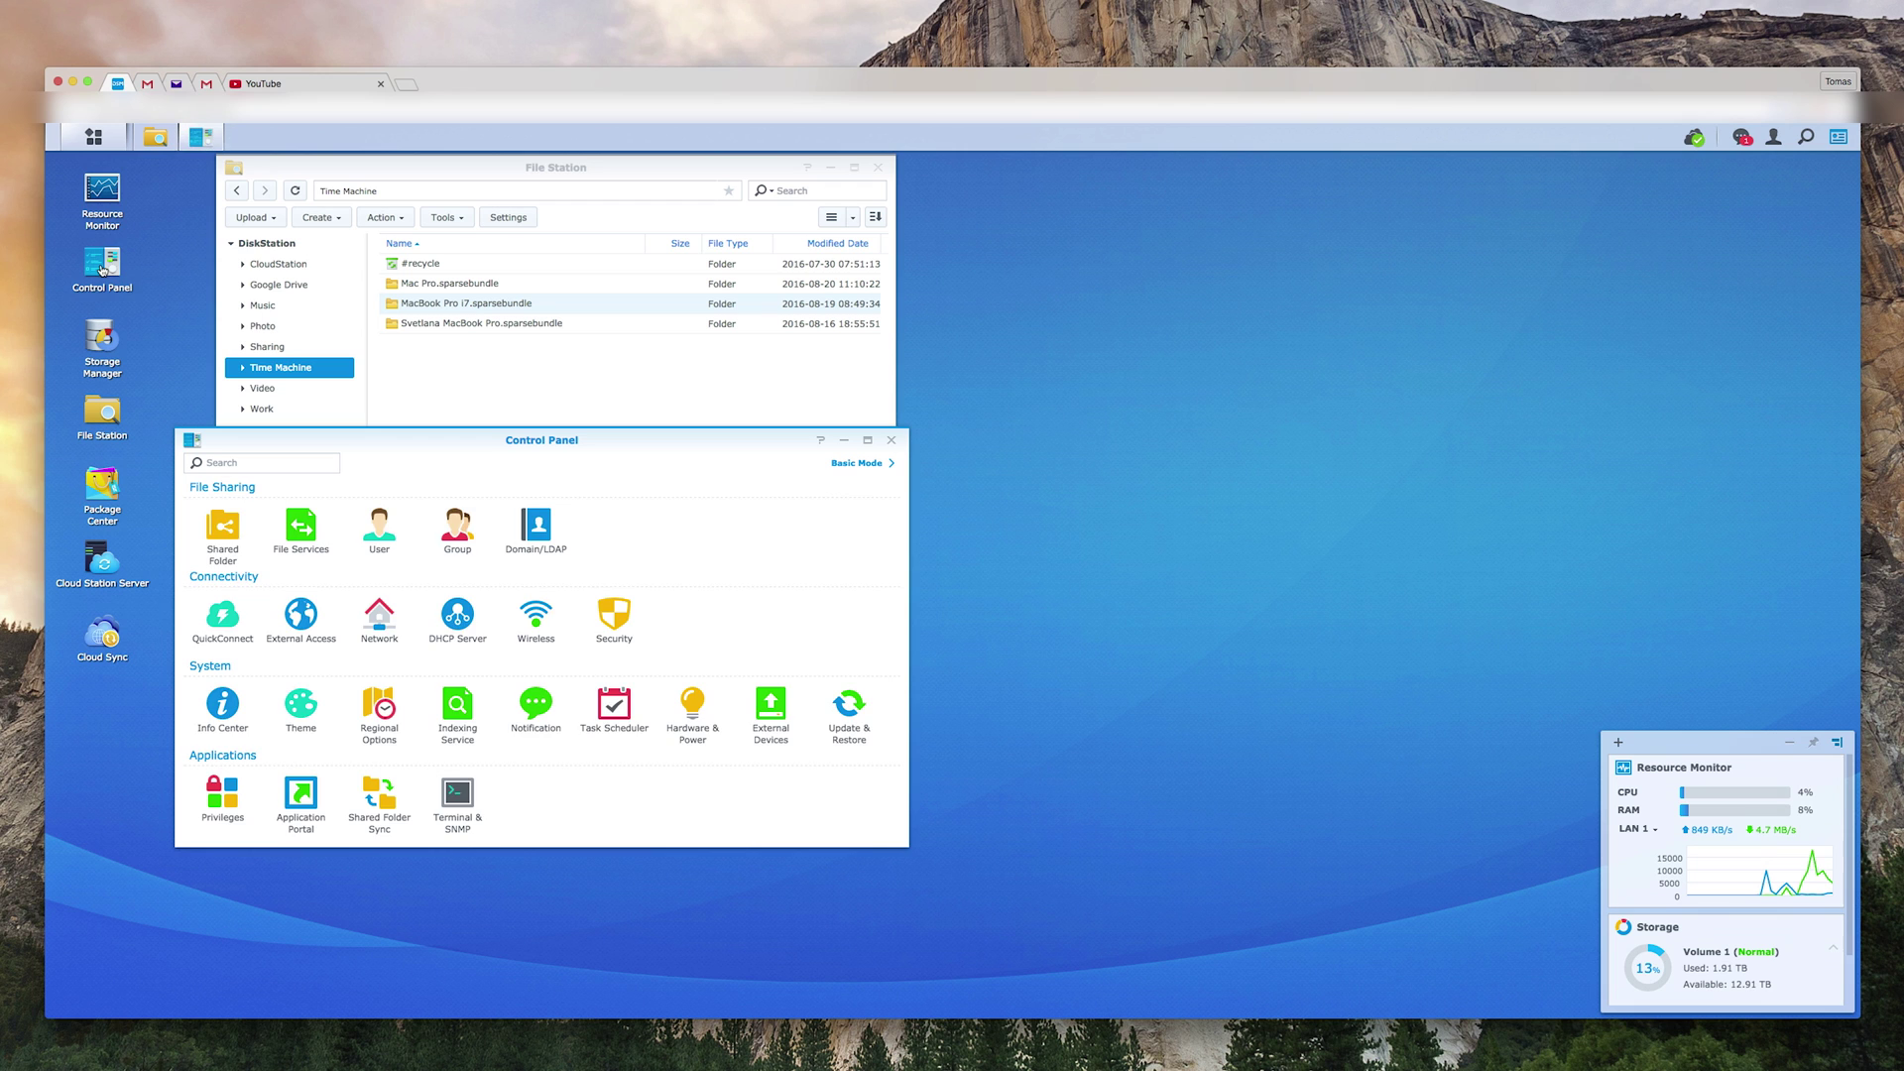
pyautogui.click(223, 523)
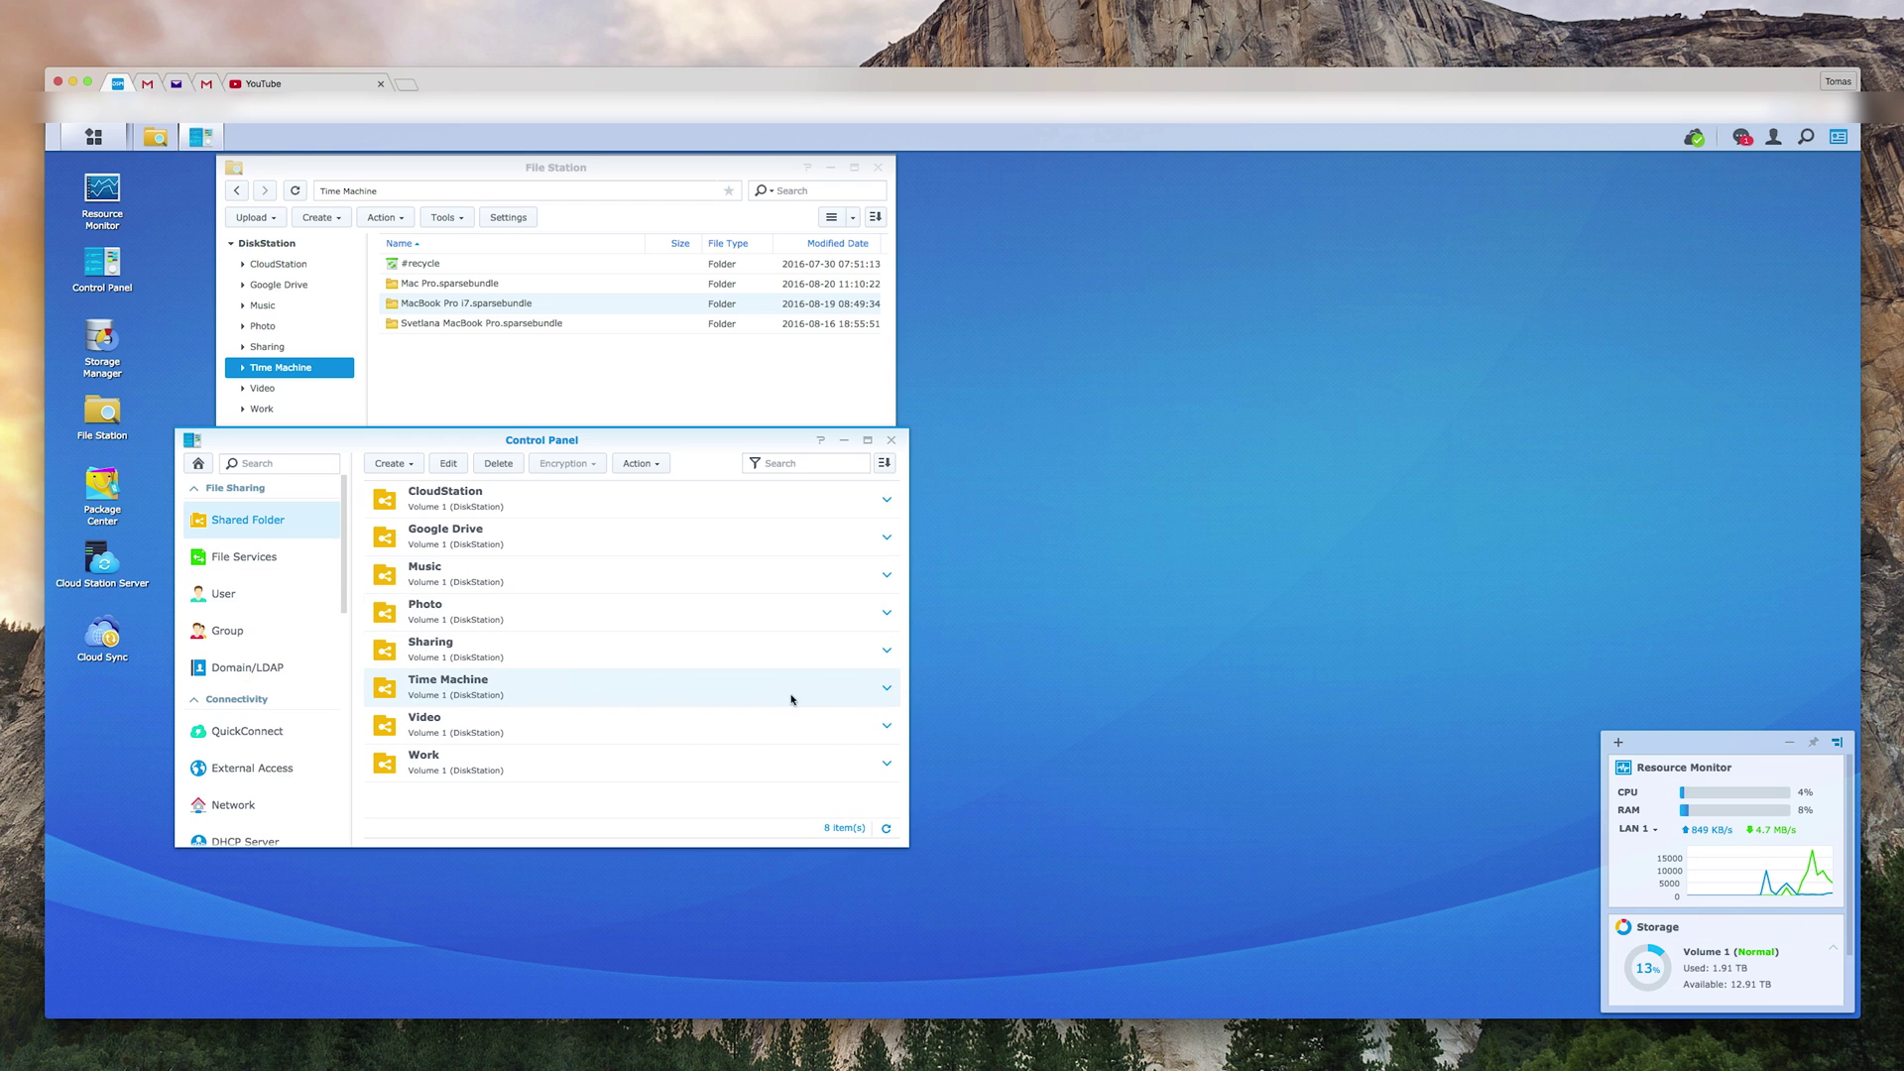
pyautogui.click(886, 688)
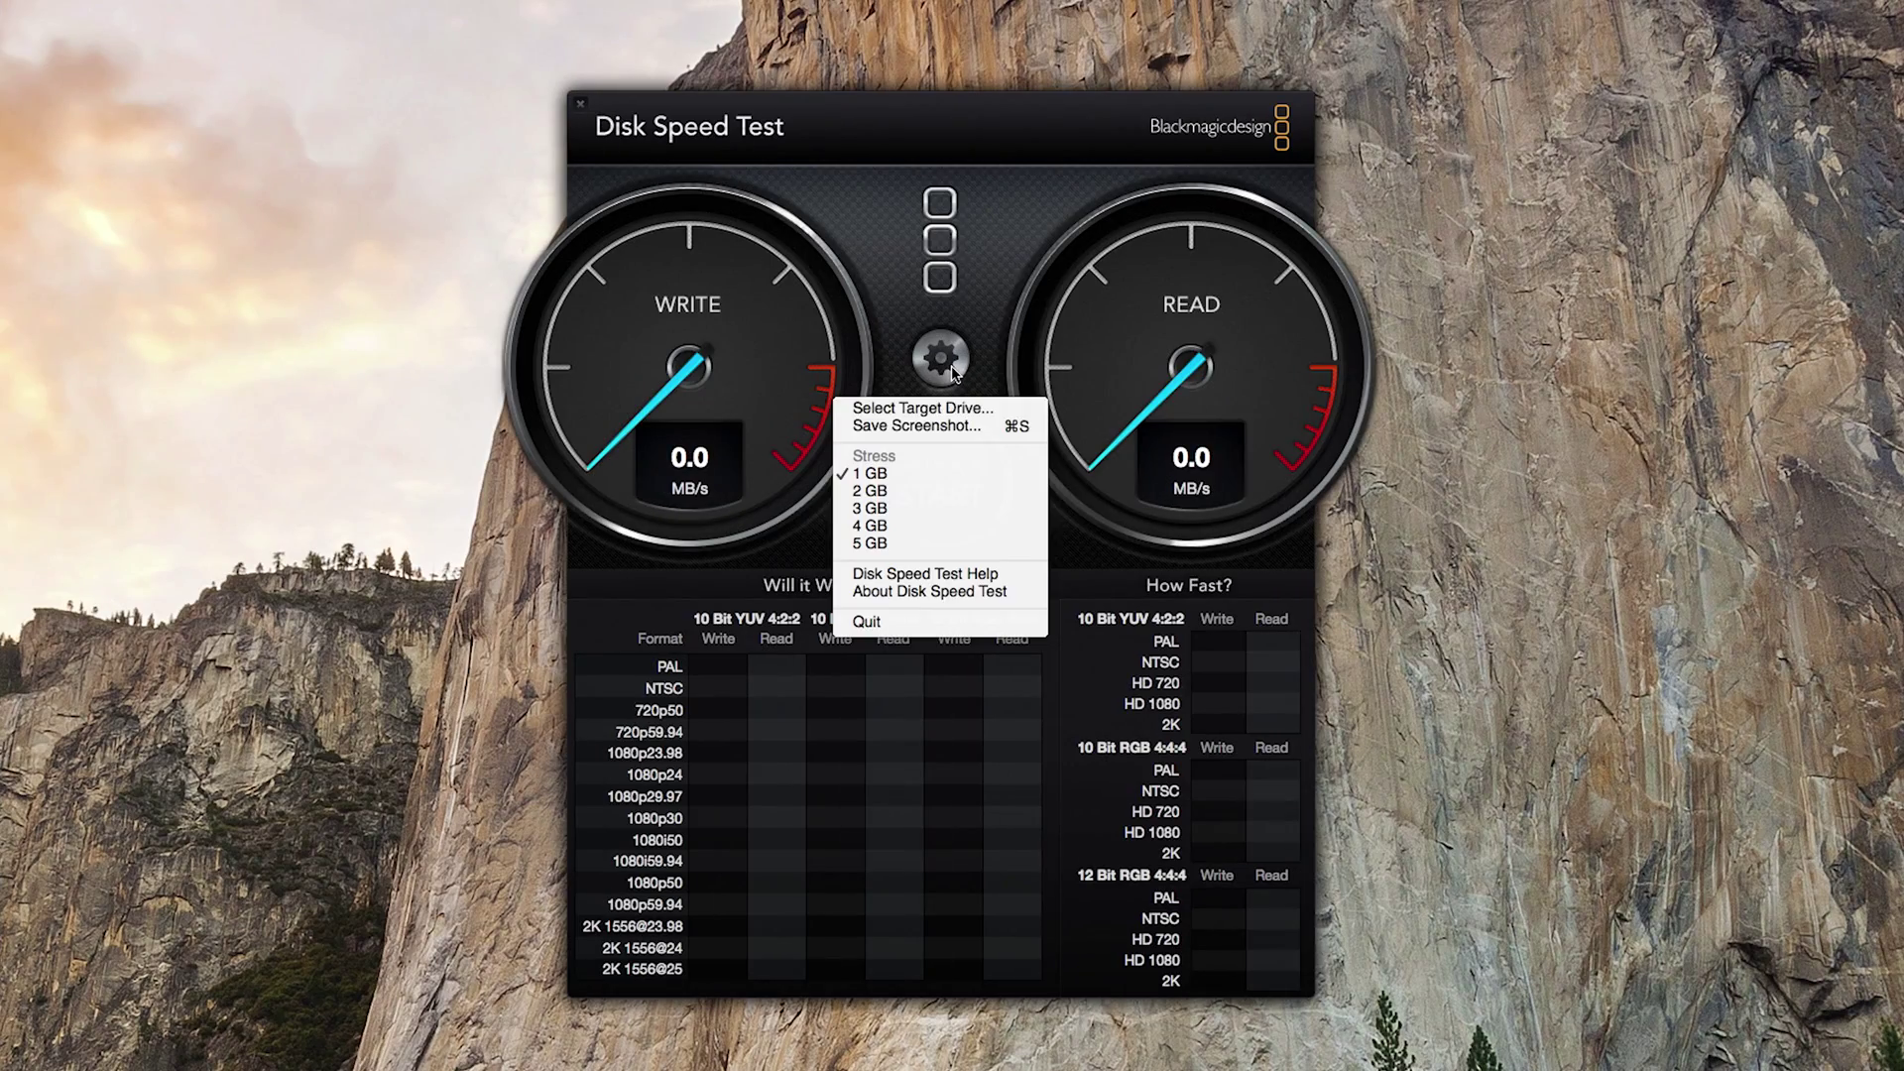
# - Set the stress size to 1 GB and start the disk speed test
pyautogui.click(923, 475)
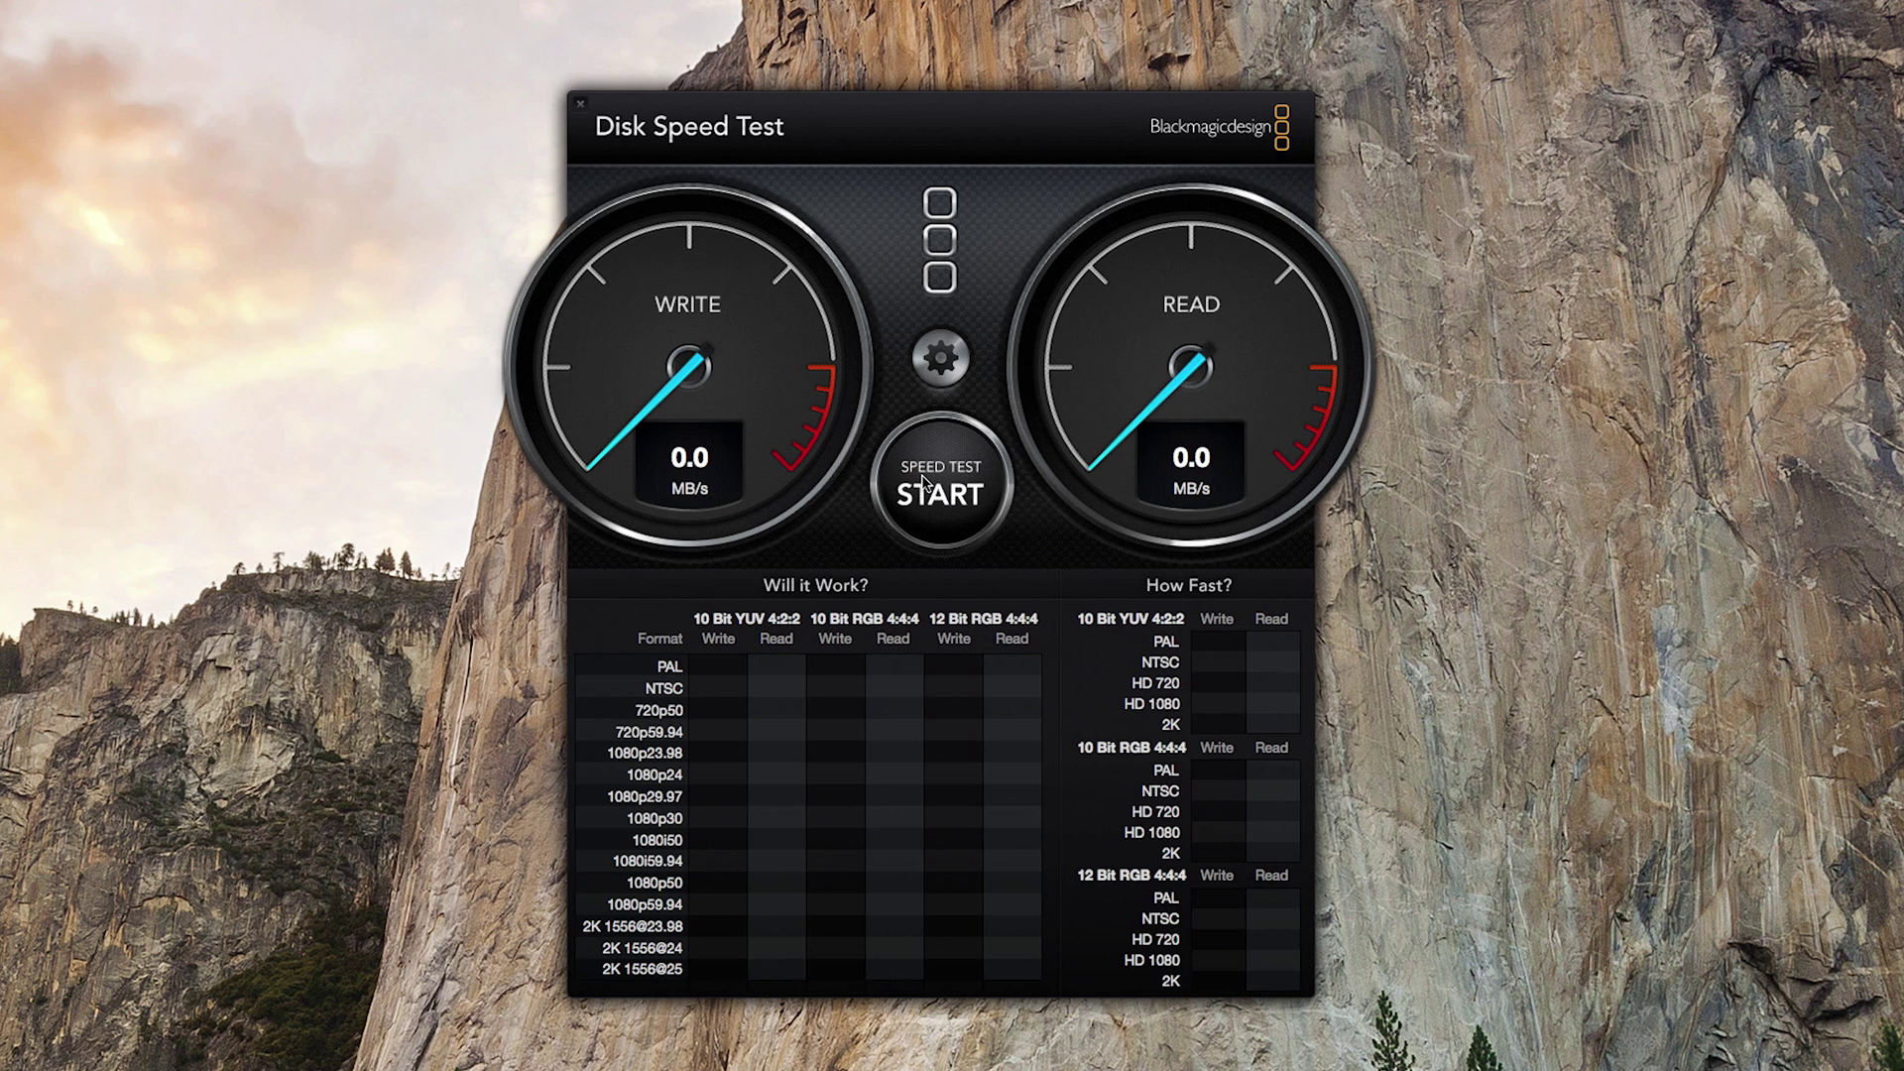
pyautogui.click(922, 483)
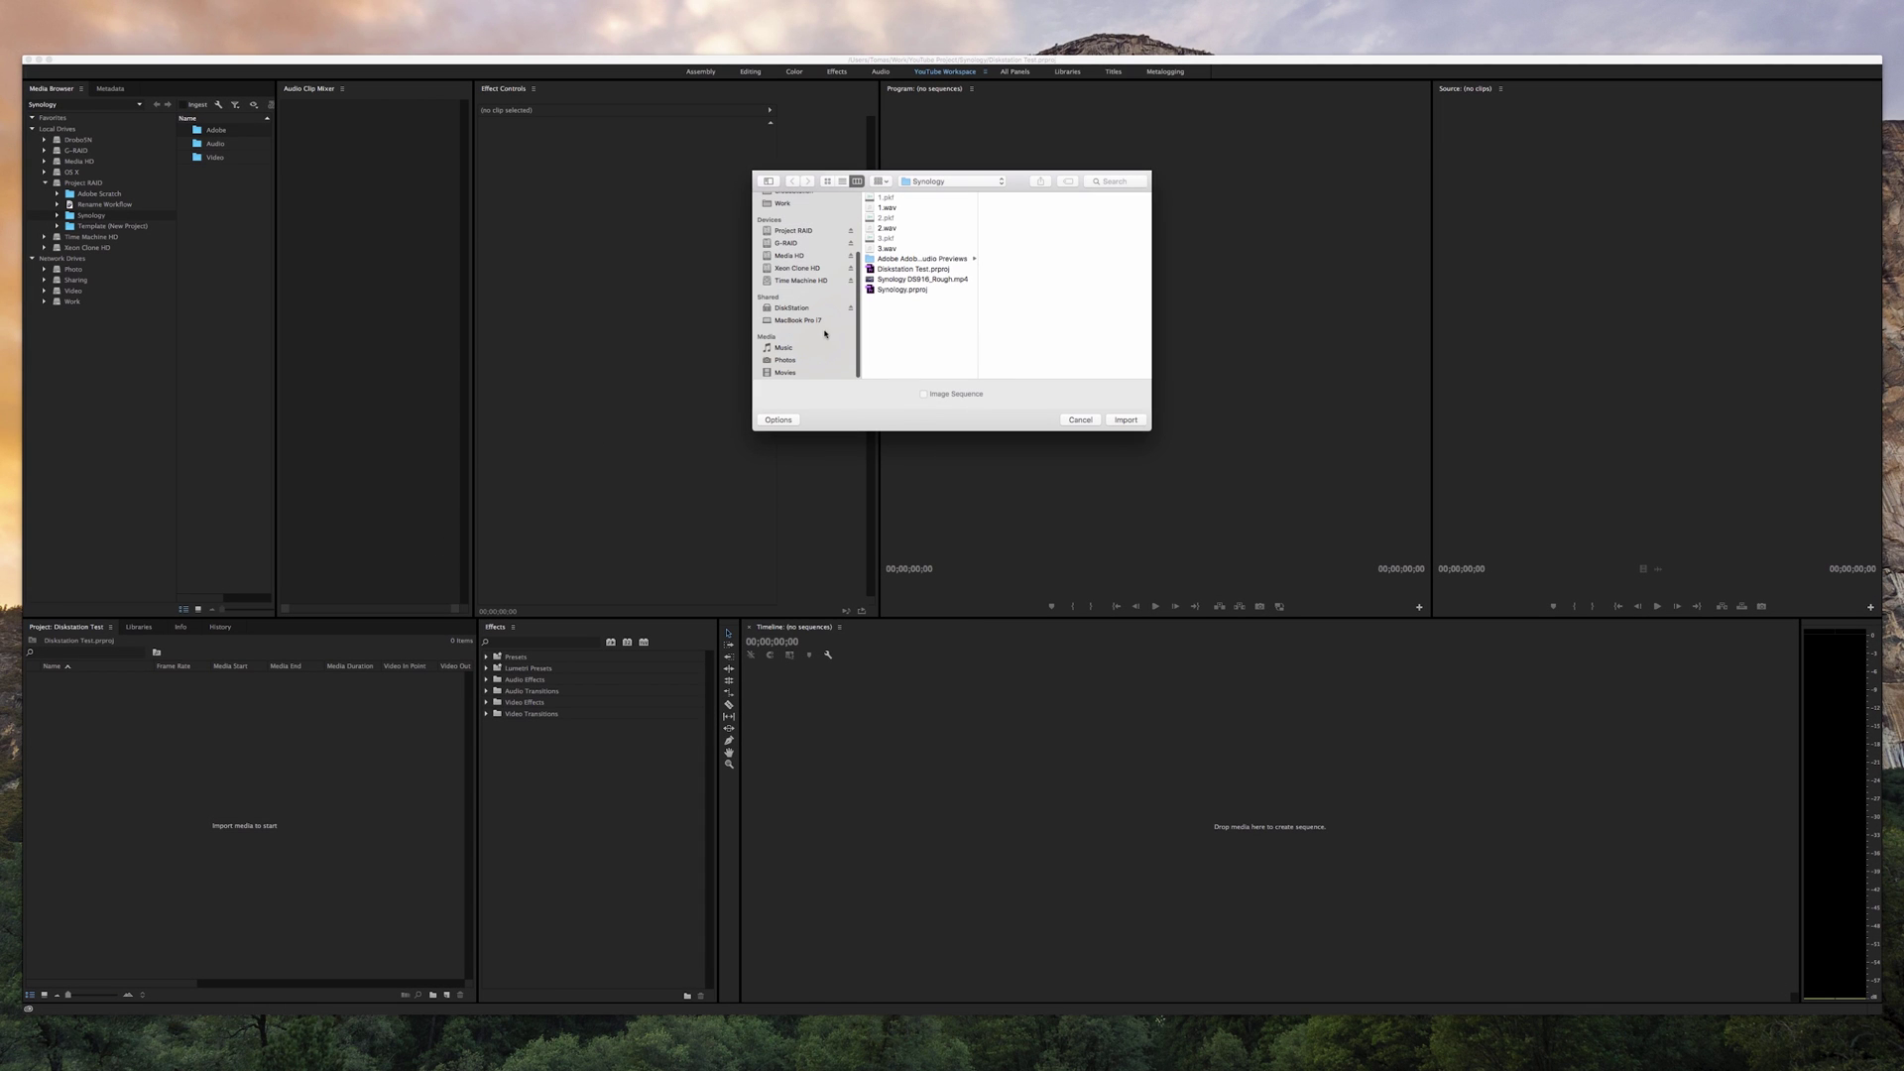
# - Import ProRes LT Test.mov from the DiskStation's Work share and create a sequence from it
pyautogui.click(790, 308)
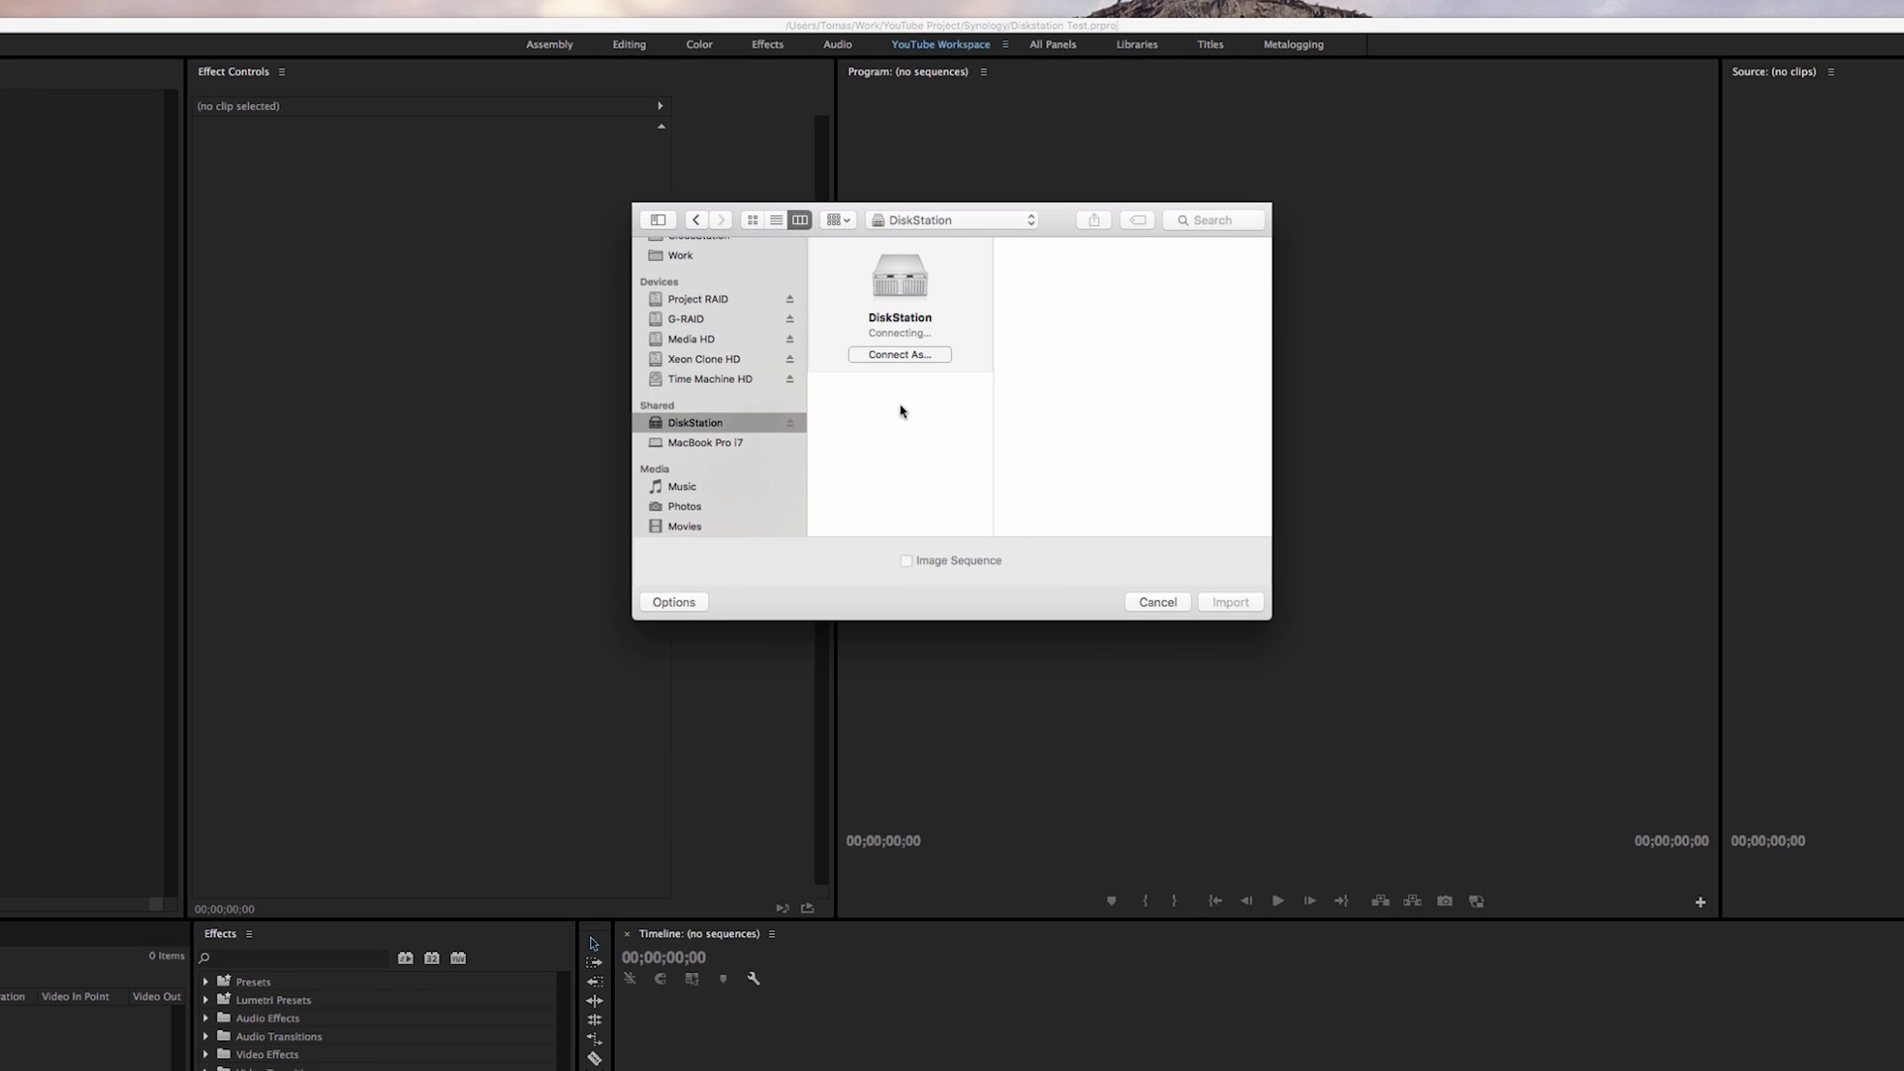
pyautogui.click(879, 495)
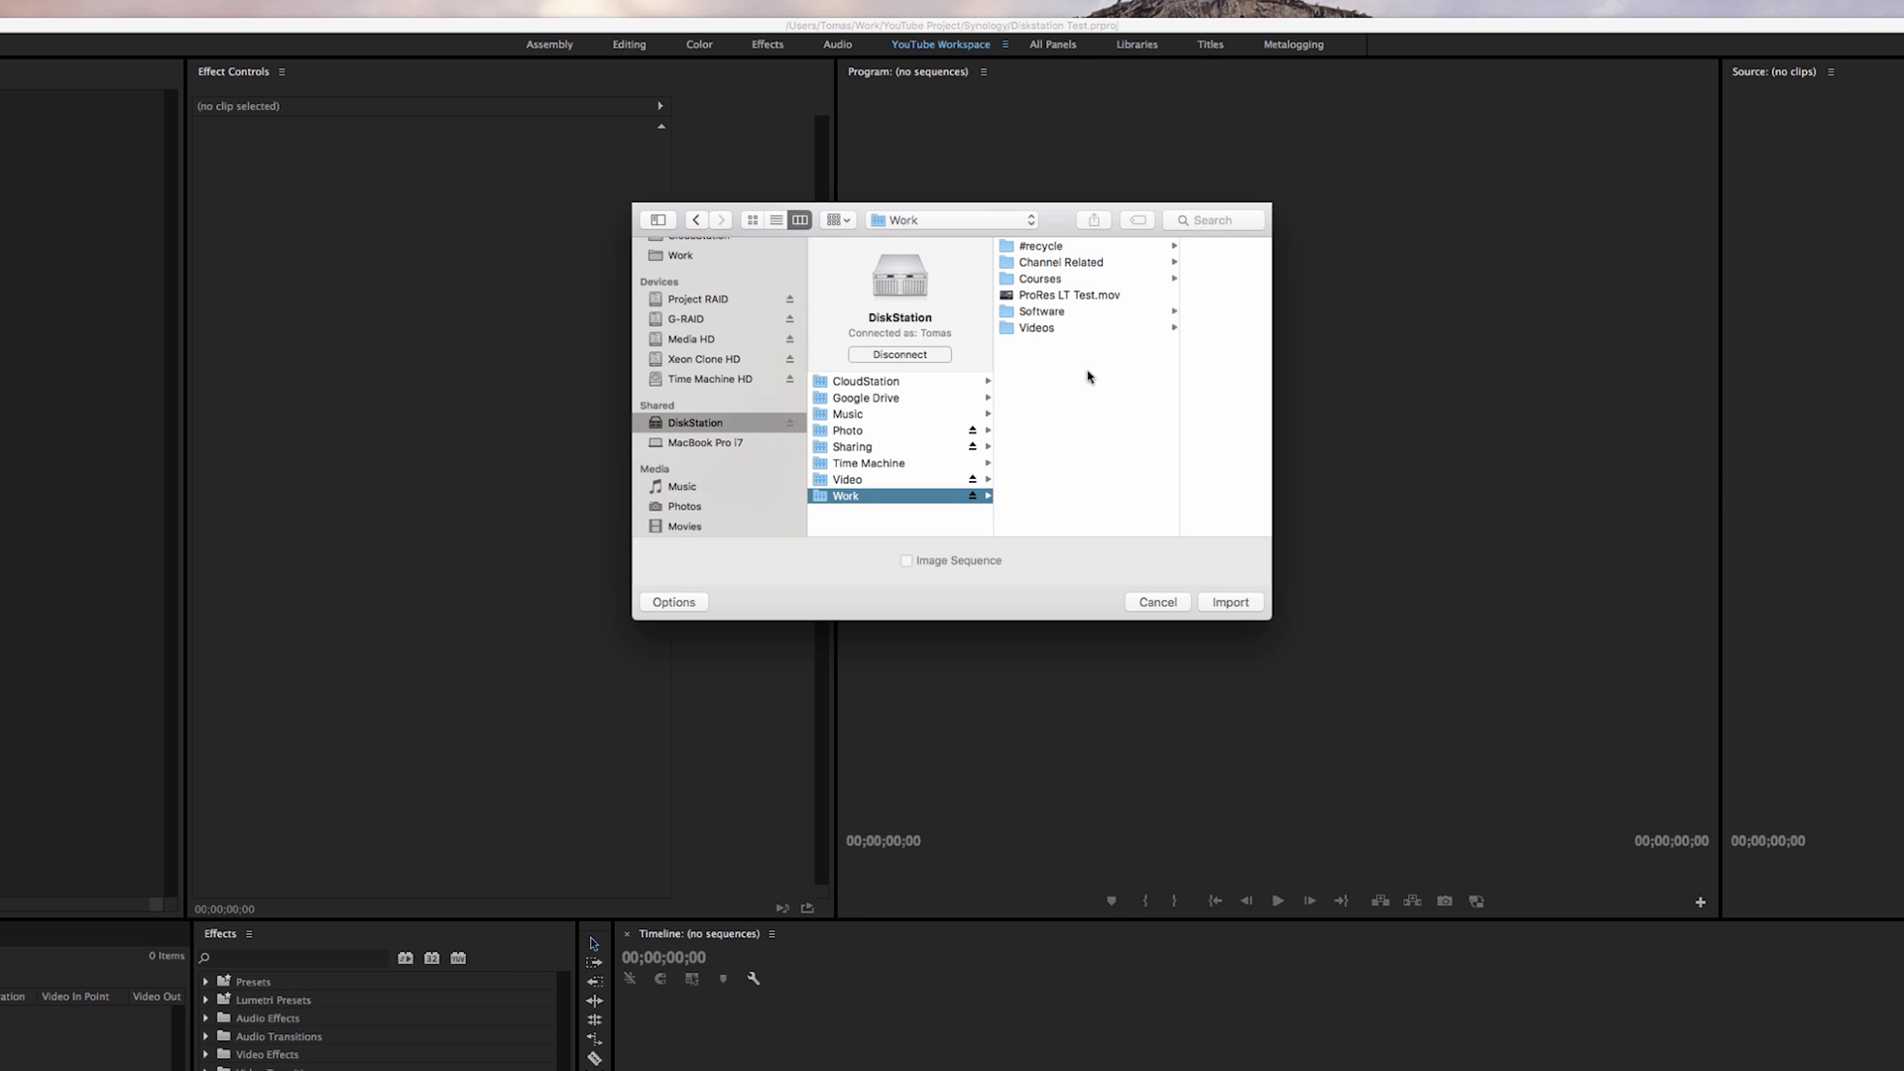
pyautogui.doubleClick(1069, 296)
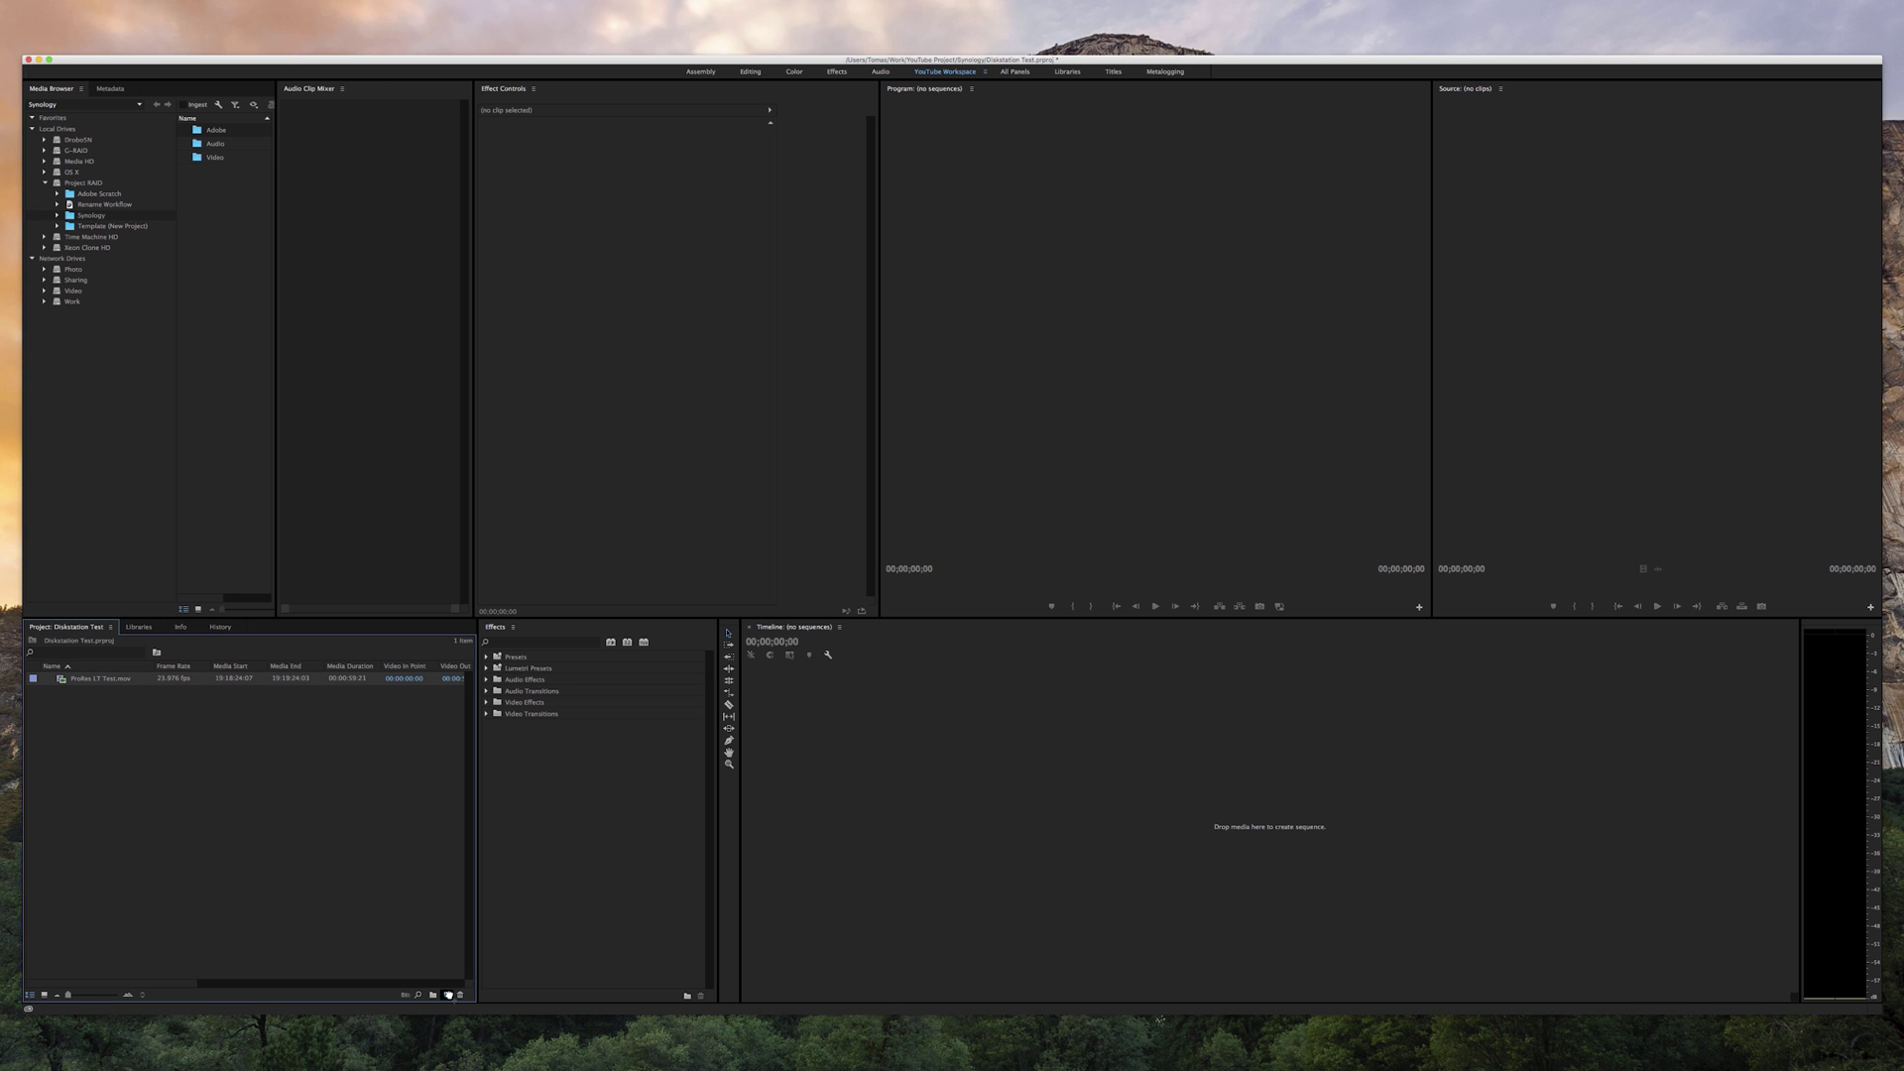
pyautogui.moveTo(448, 995); pyautogui.dragTo(448, 995)
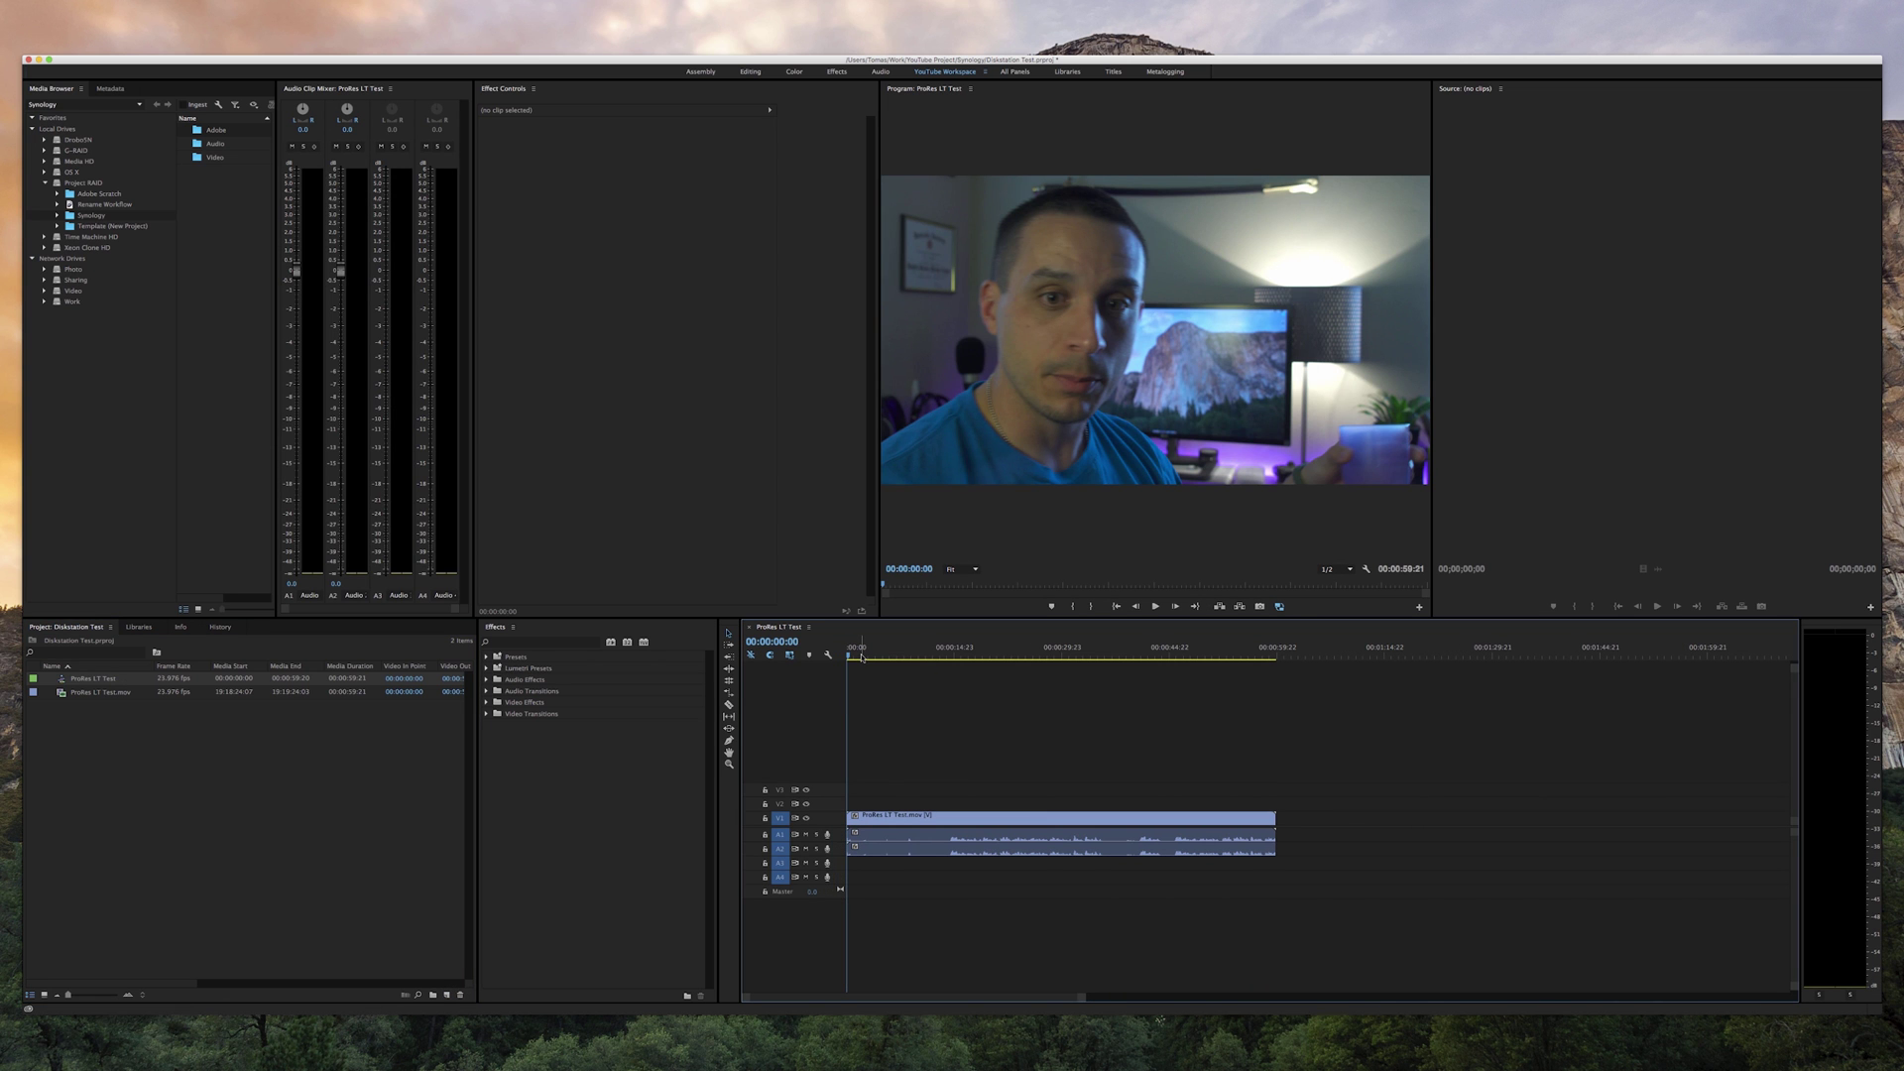
# - Scrub the clip through 0–11 s and 21–37 s, then render the timeline previews
pyautogui.moveTo(861, 657); pyautogui.dragTo(1027, 691)
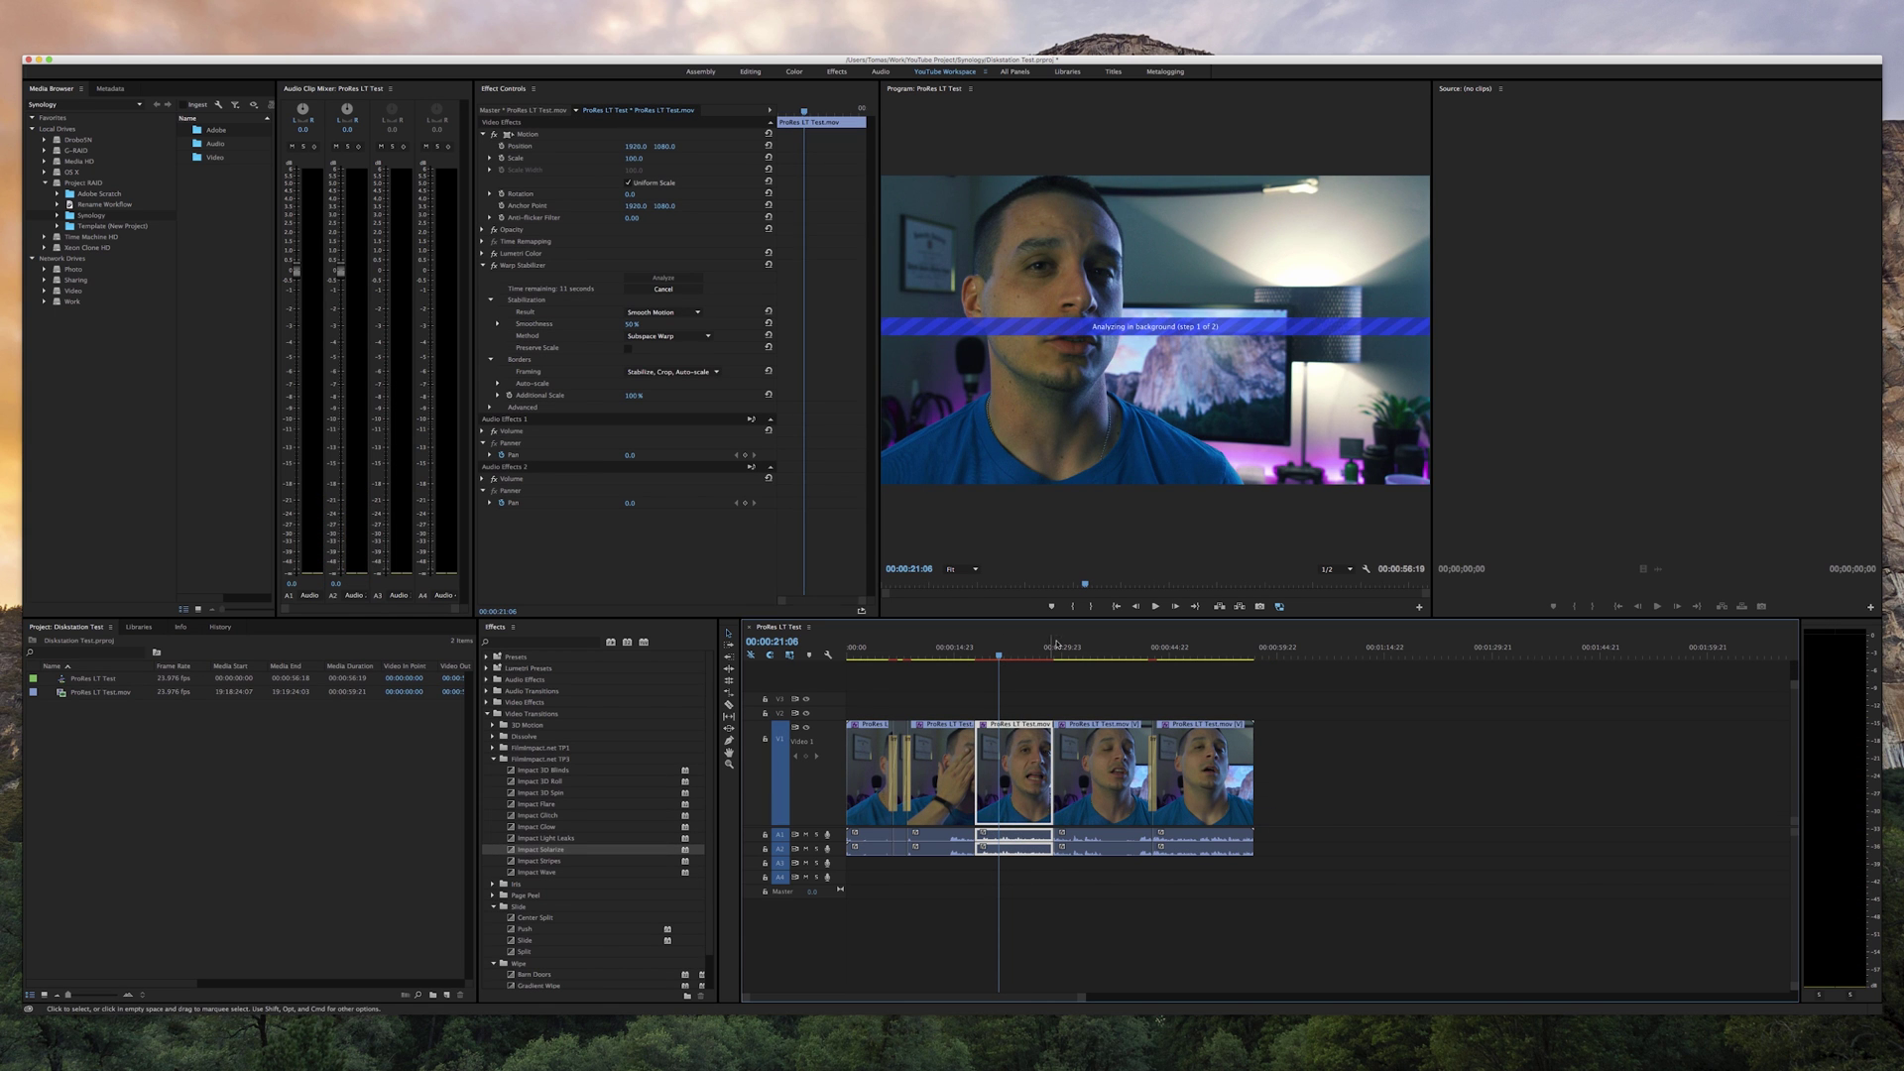
pyautogui.moveTo(1057, 645); pyautogui.dragTo(1108, 655)
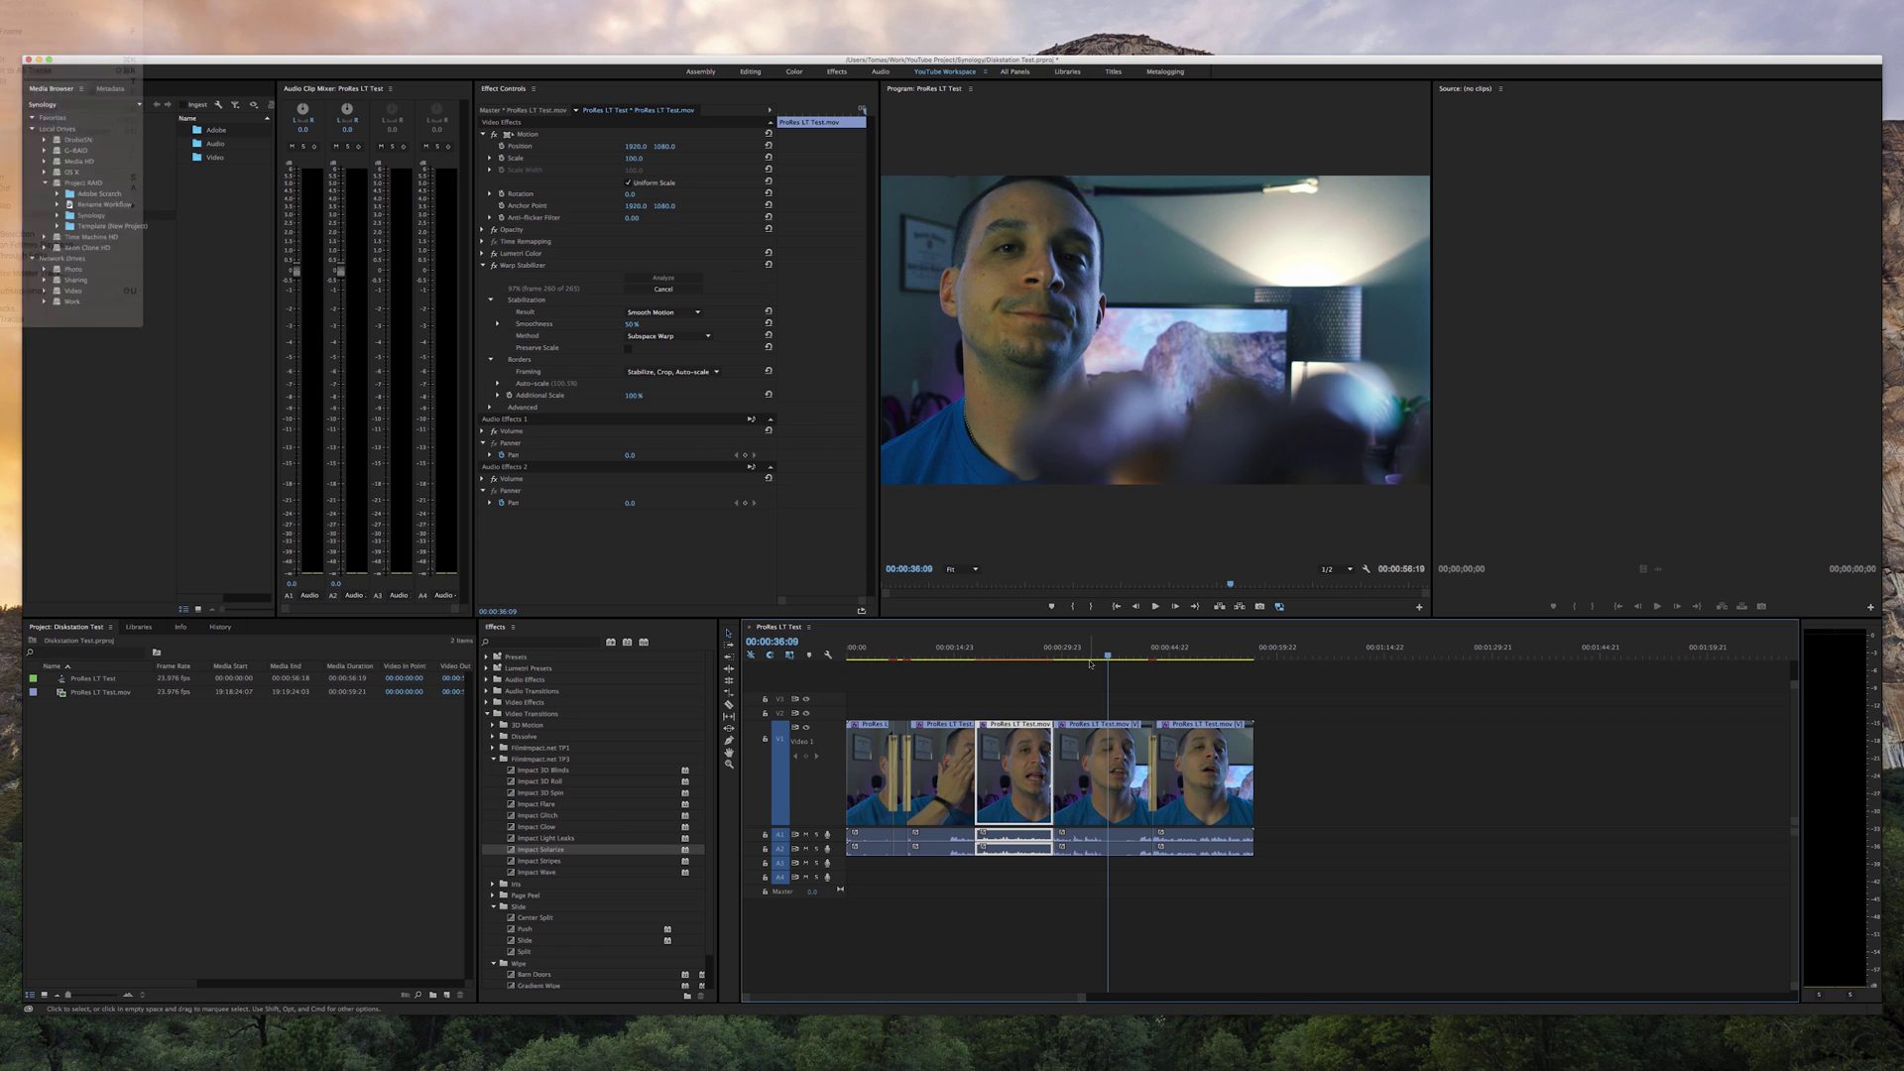
pyautogui.press('Return')
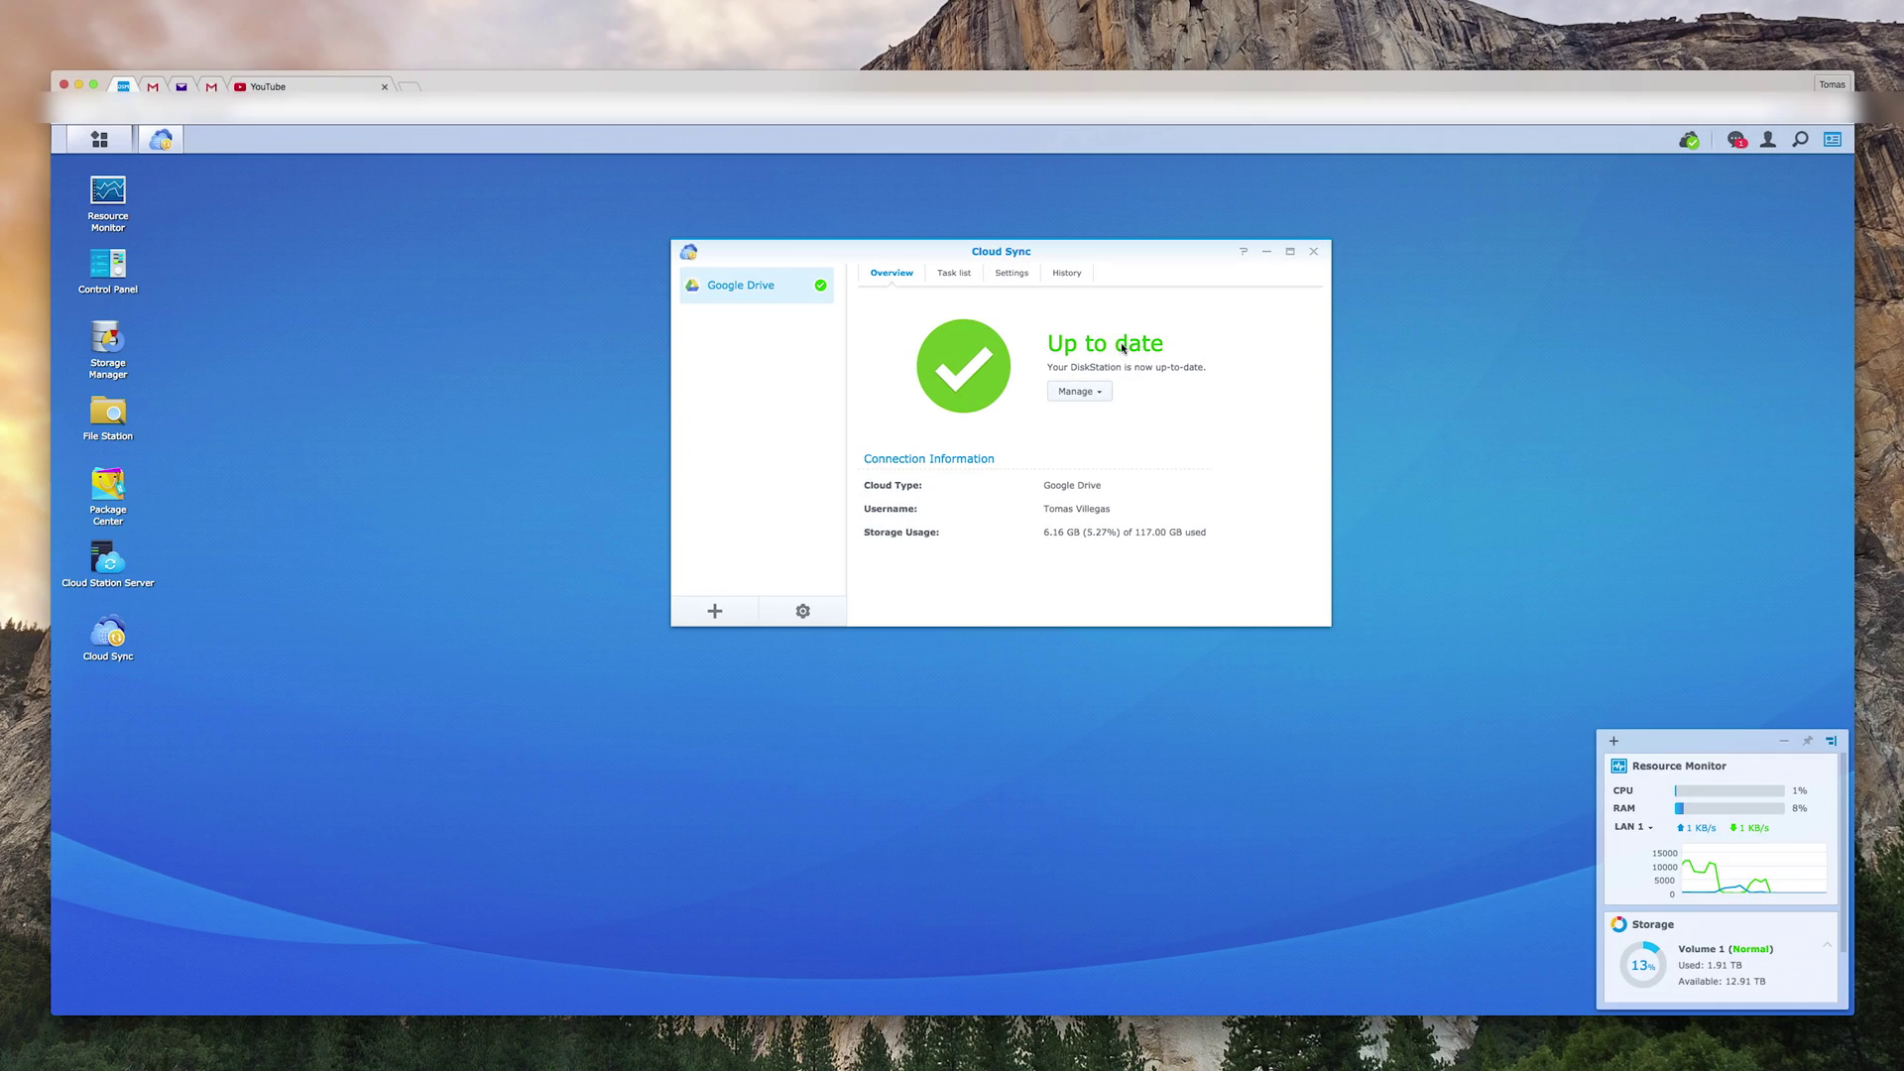
# - Review the Google Drive connection's task list, settings and scrolled download history in Cloud Sync
pyautogui.click(954, 273)
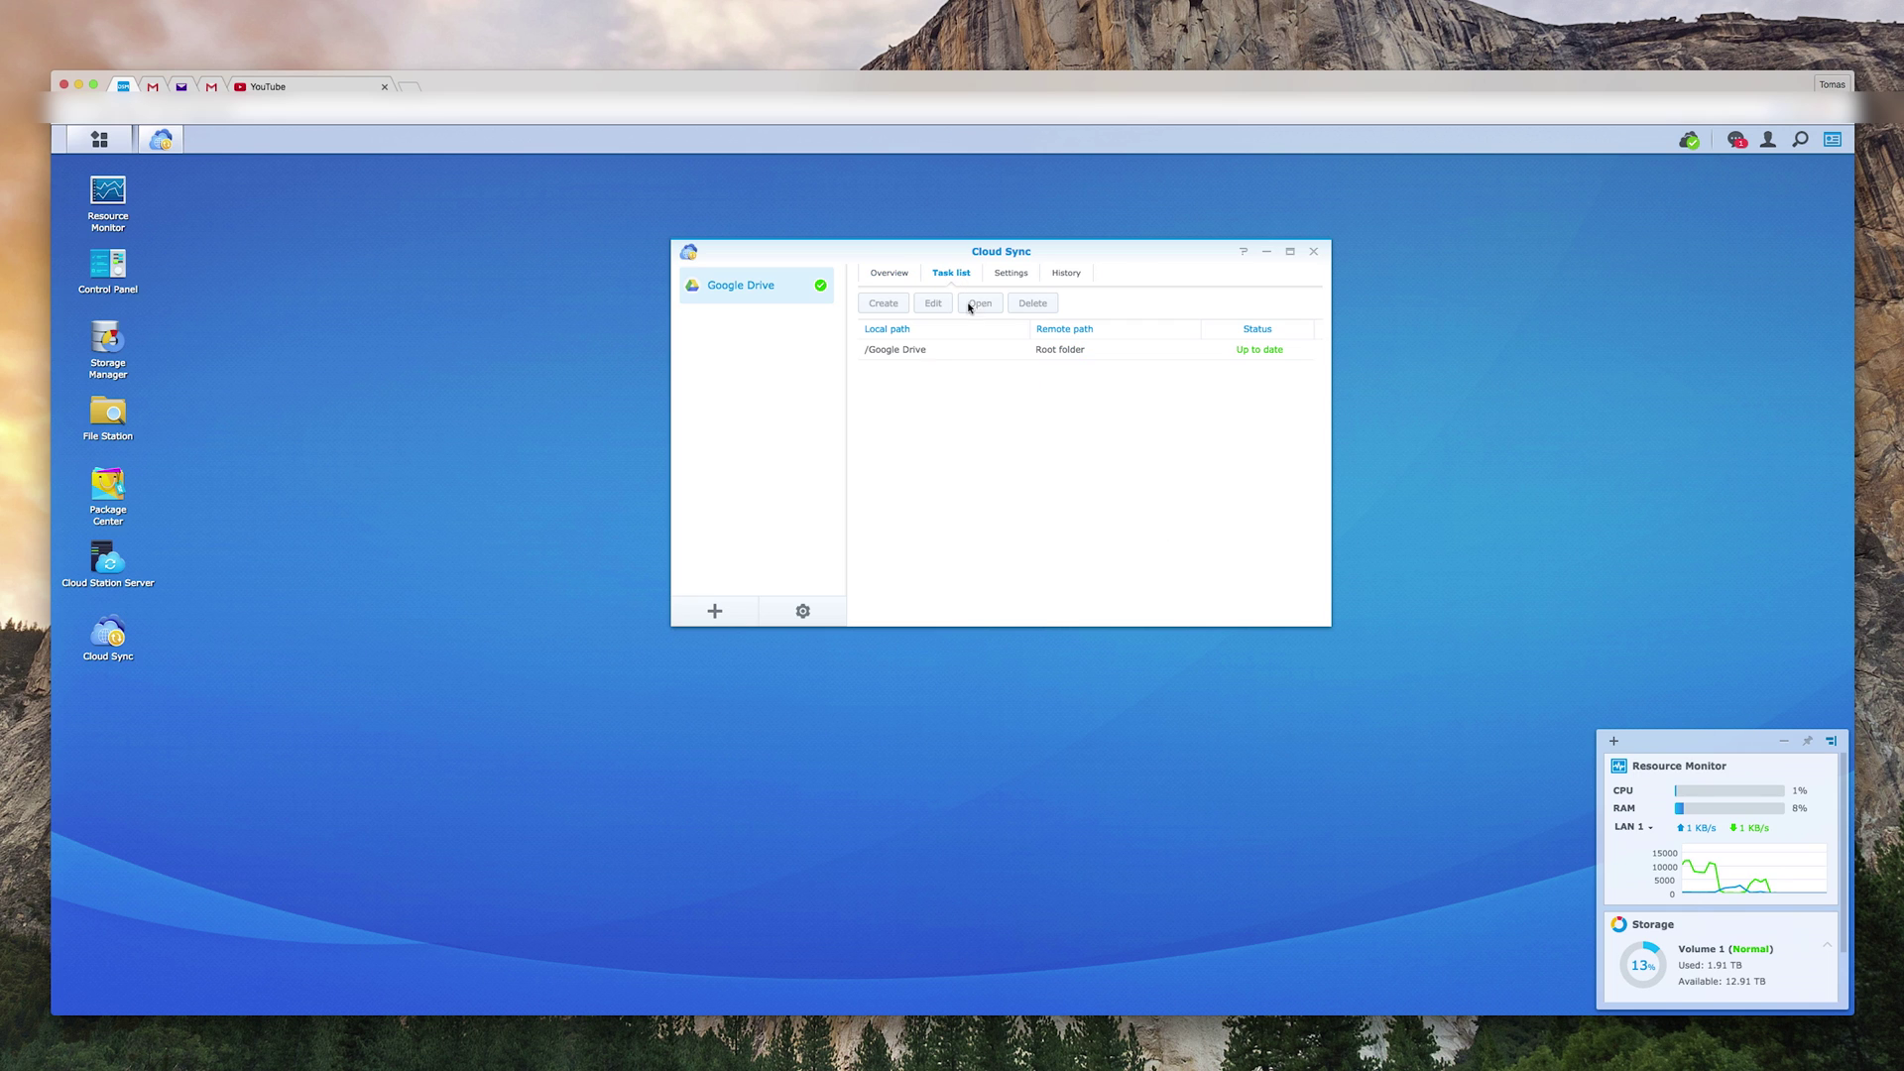
pyautogui.click(1016, 275)
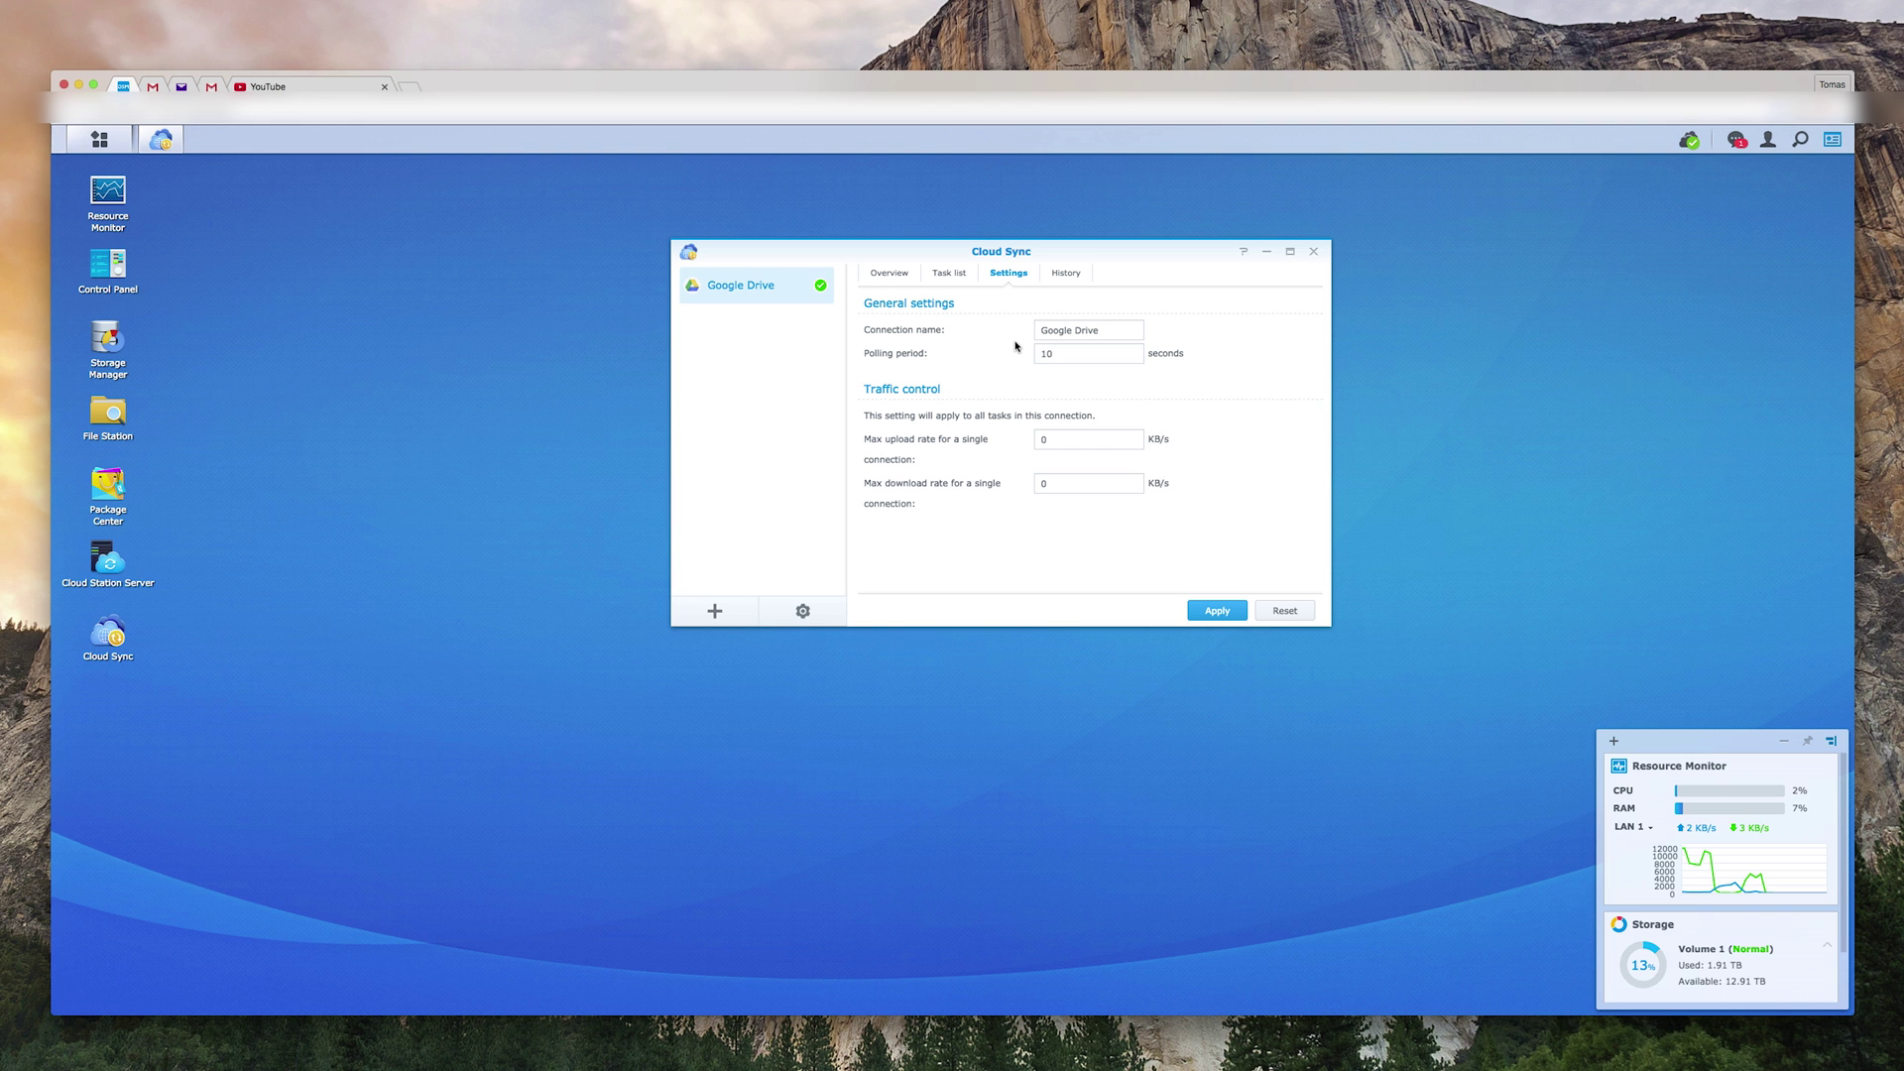
pyautogui.click(1067, 276)
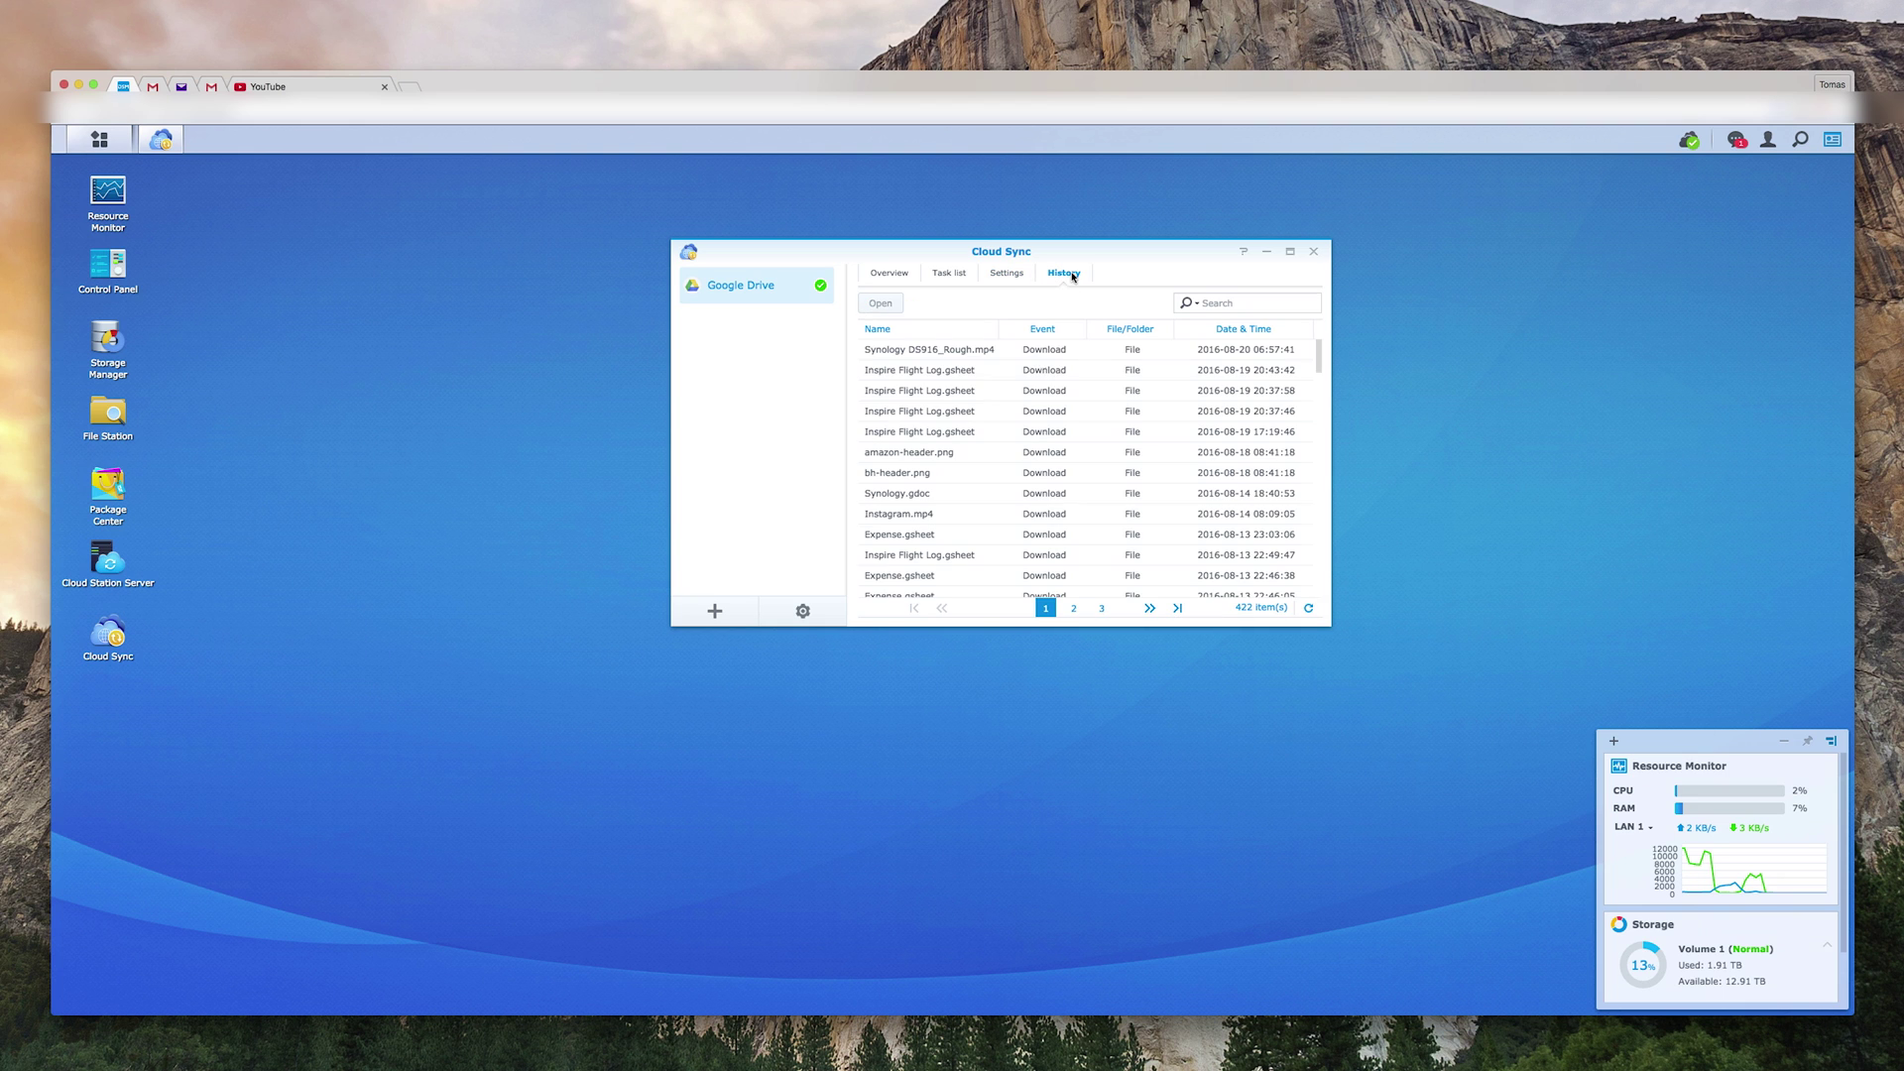
pyautogui.scroll(-3, 992, 400)
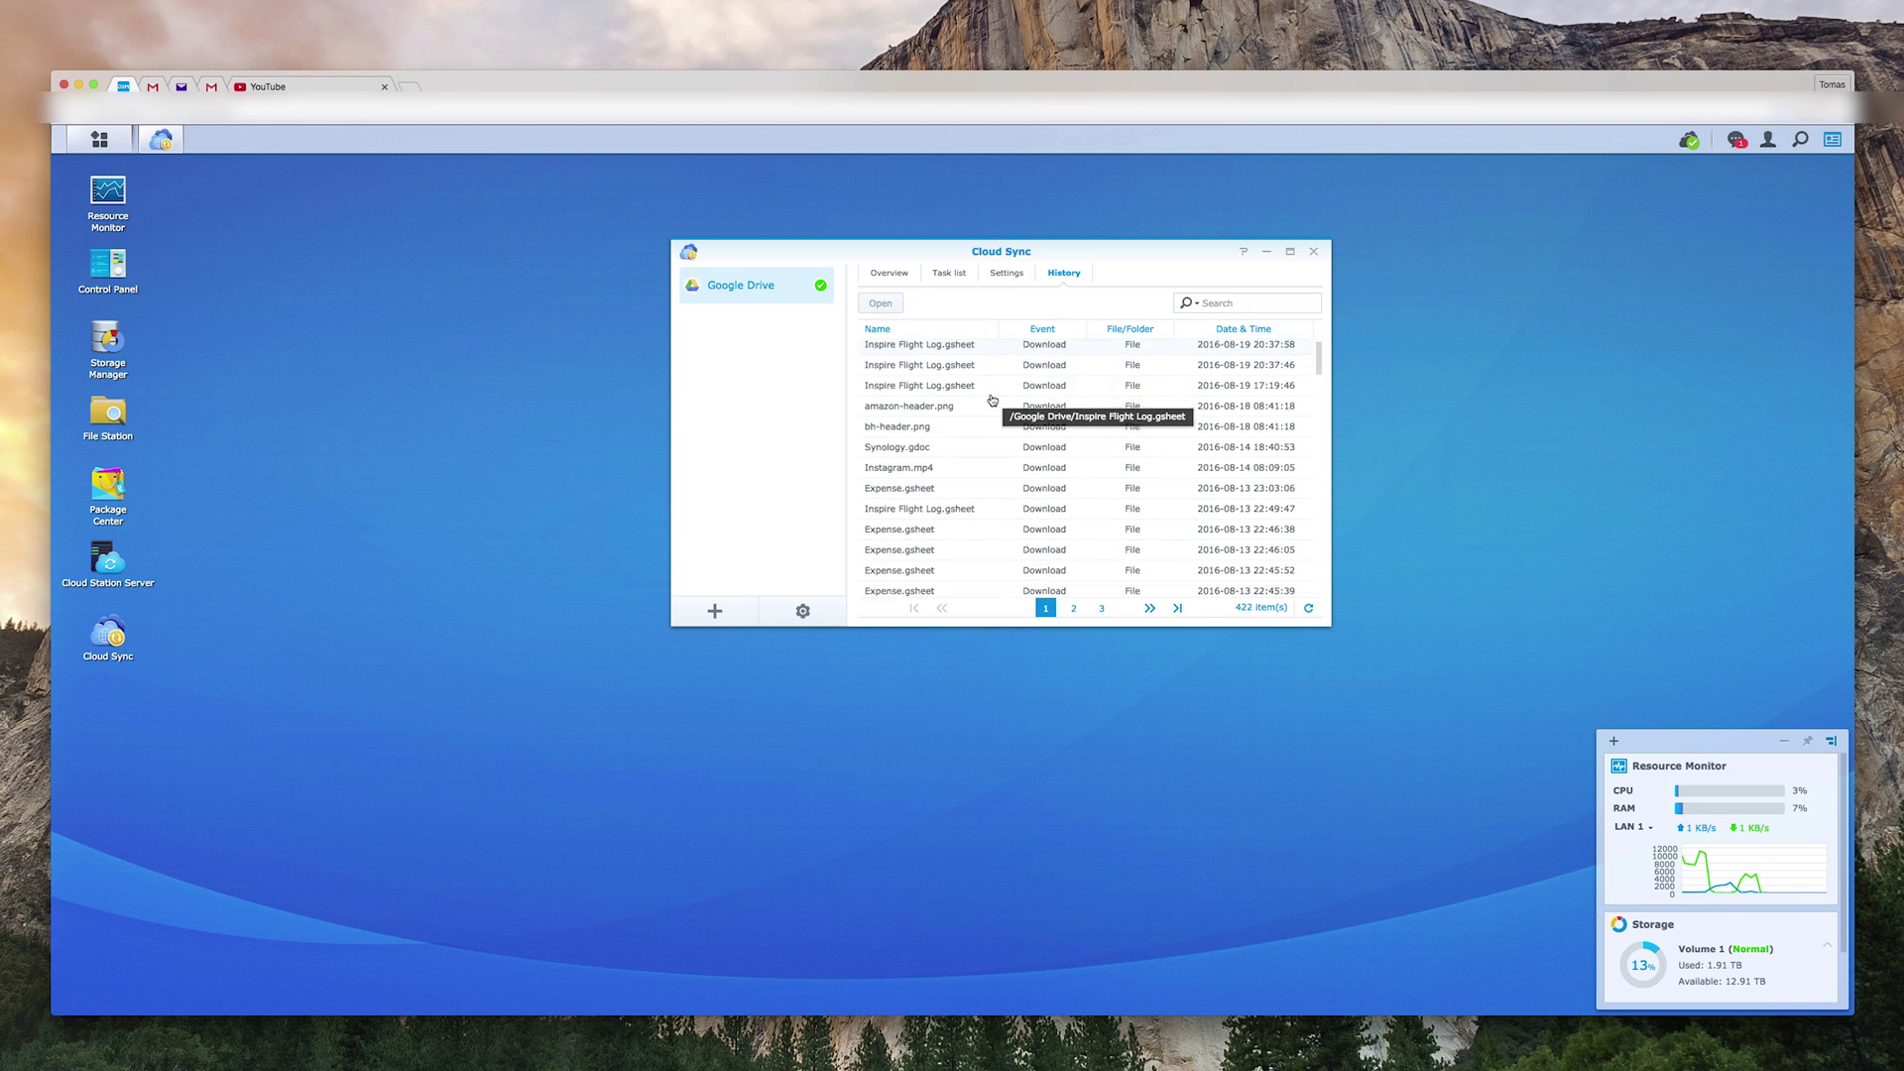
pyautogui.scroll(-3, 992, 400)
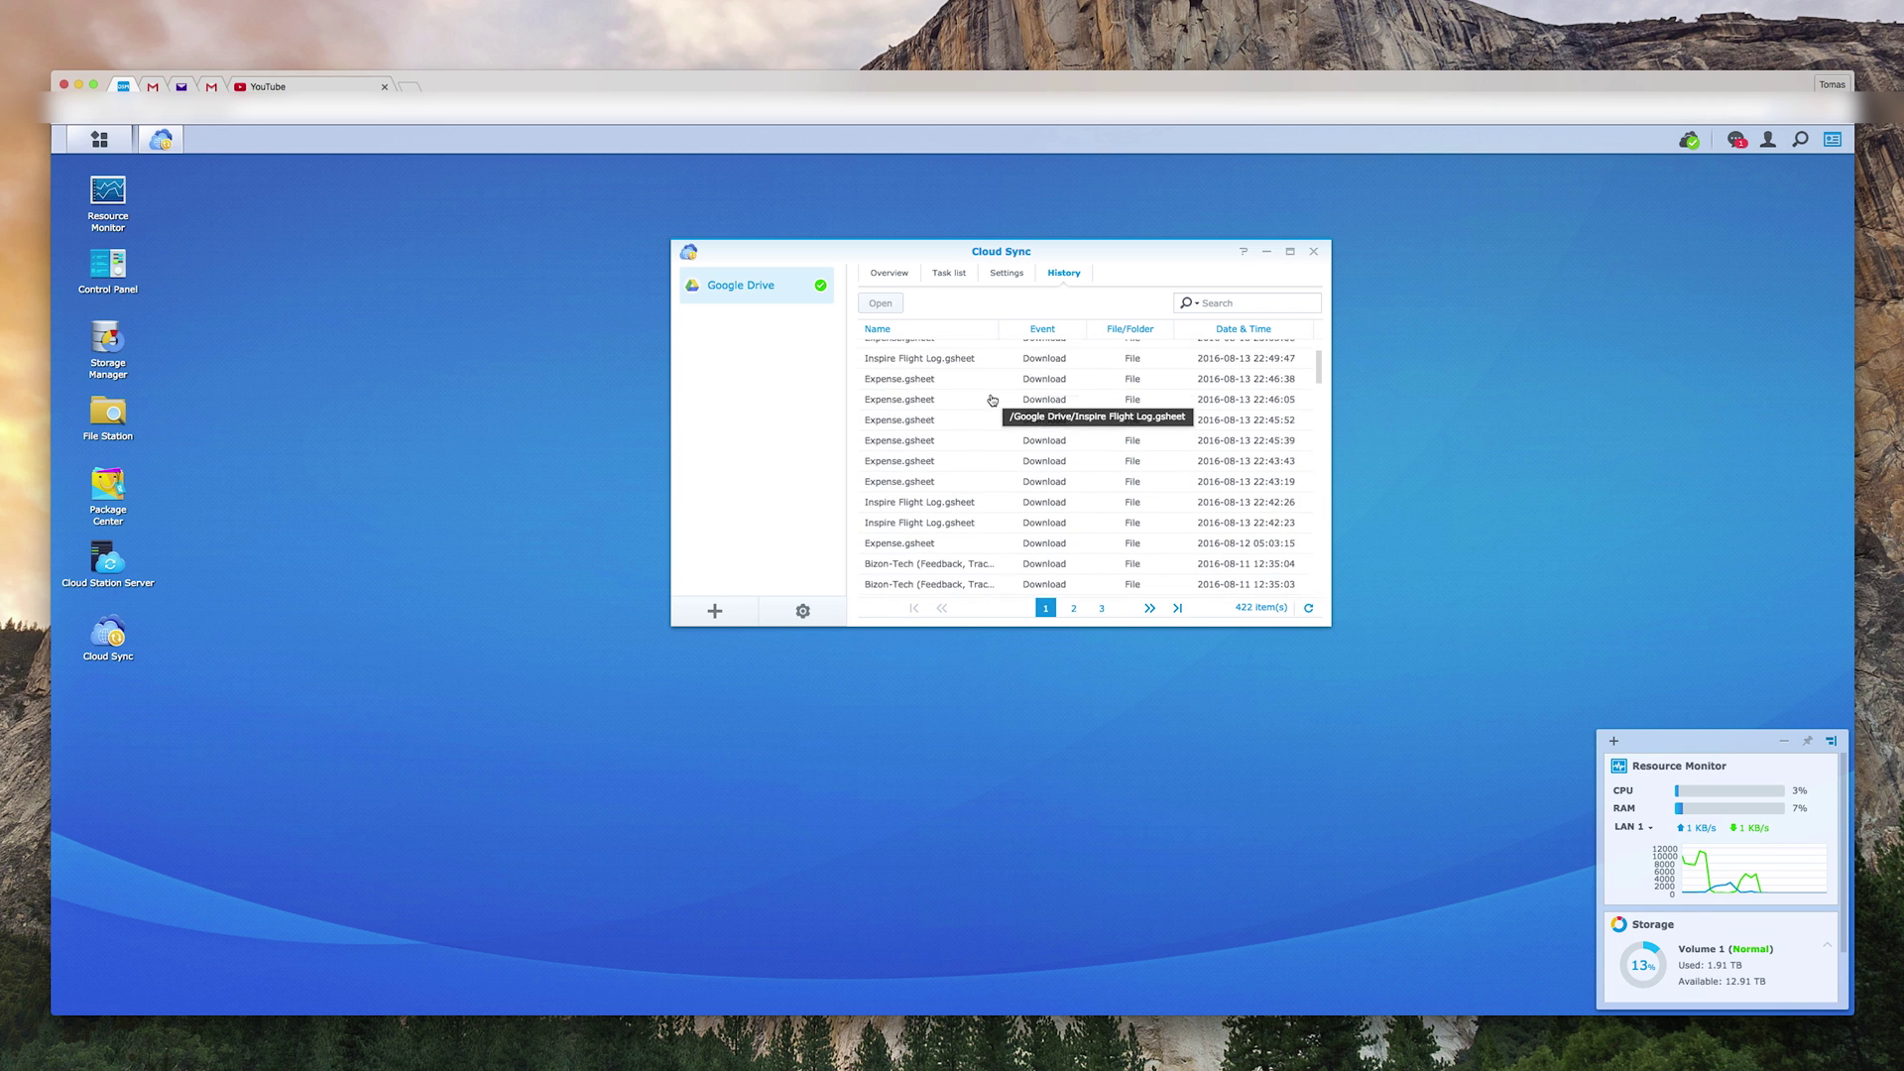
pyautogui.scroll(4, 992, 400)
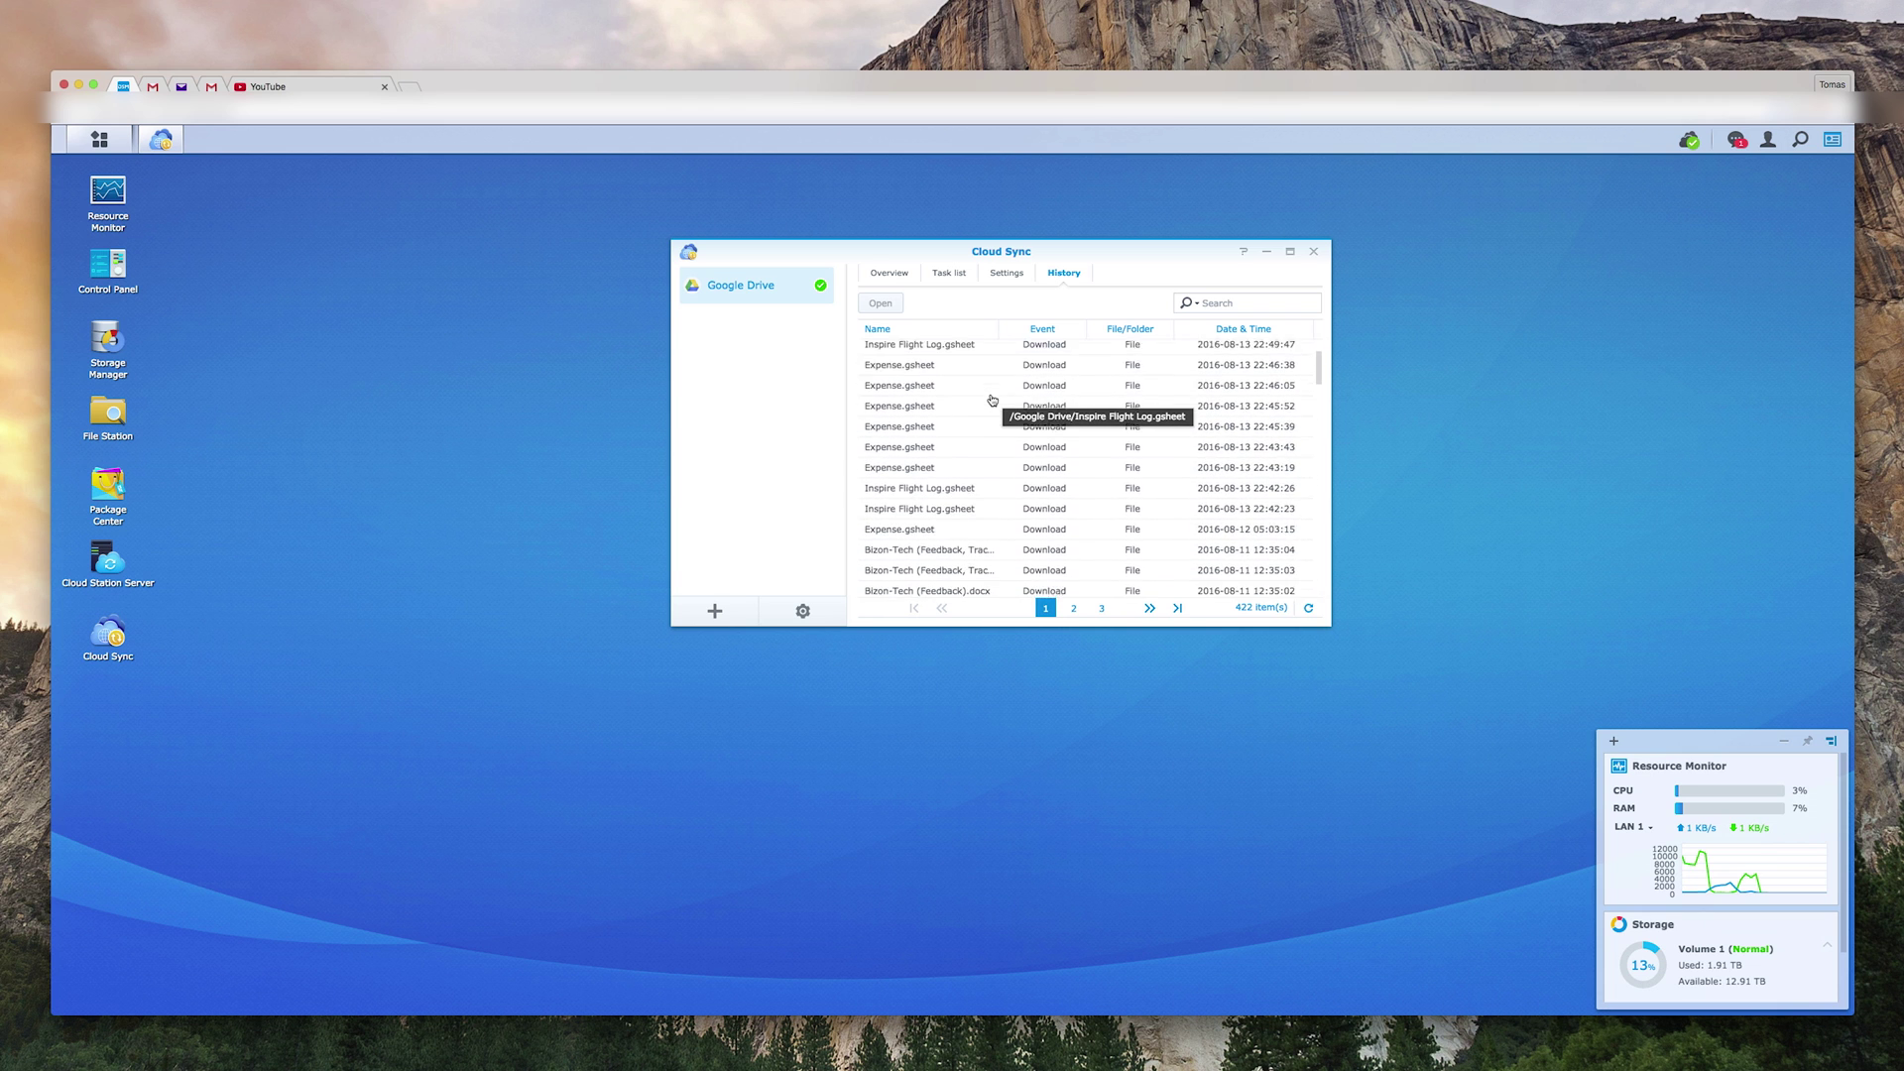
pyautogui.scroll(3, 992, 400)
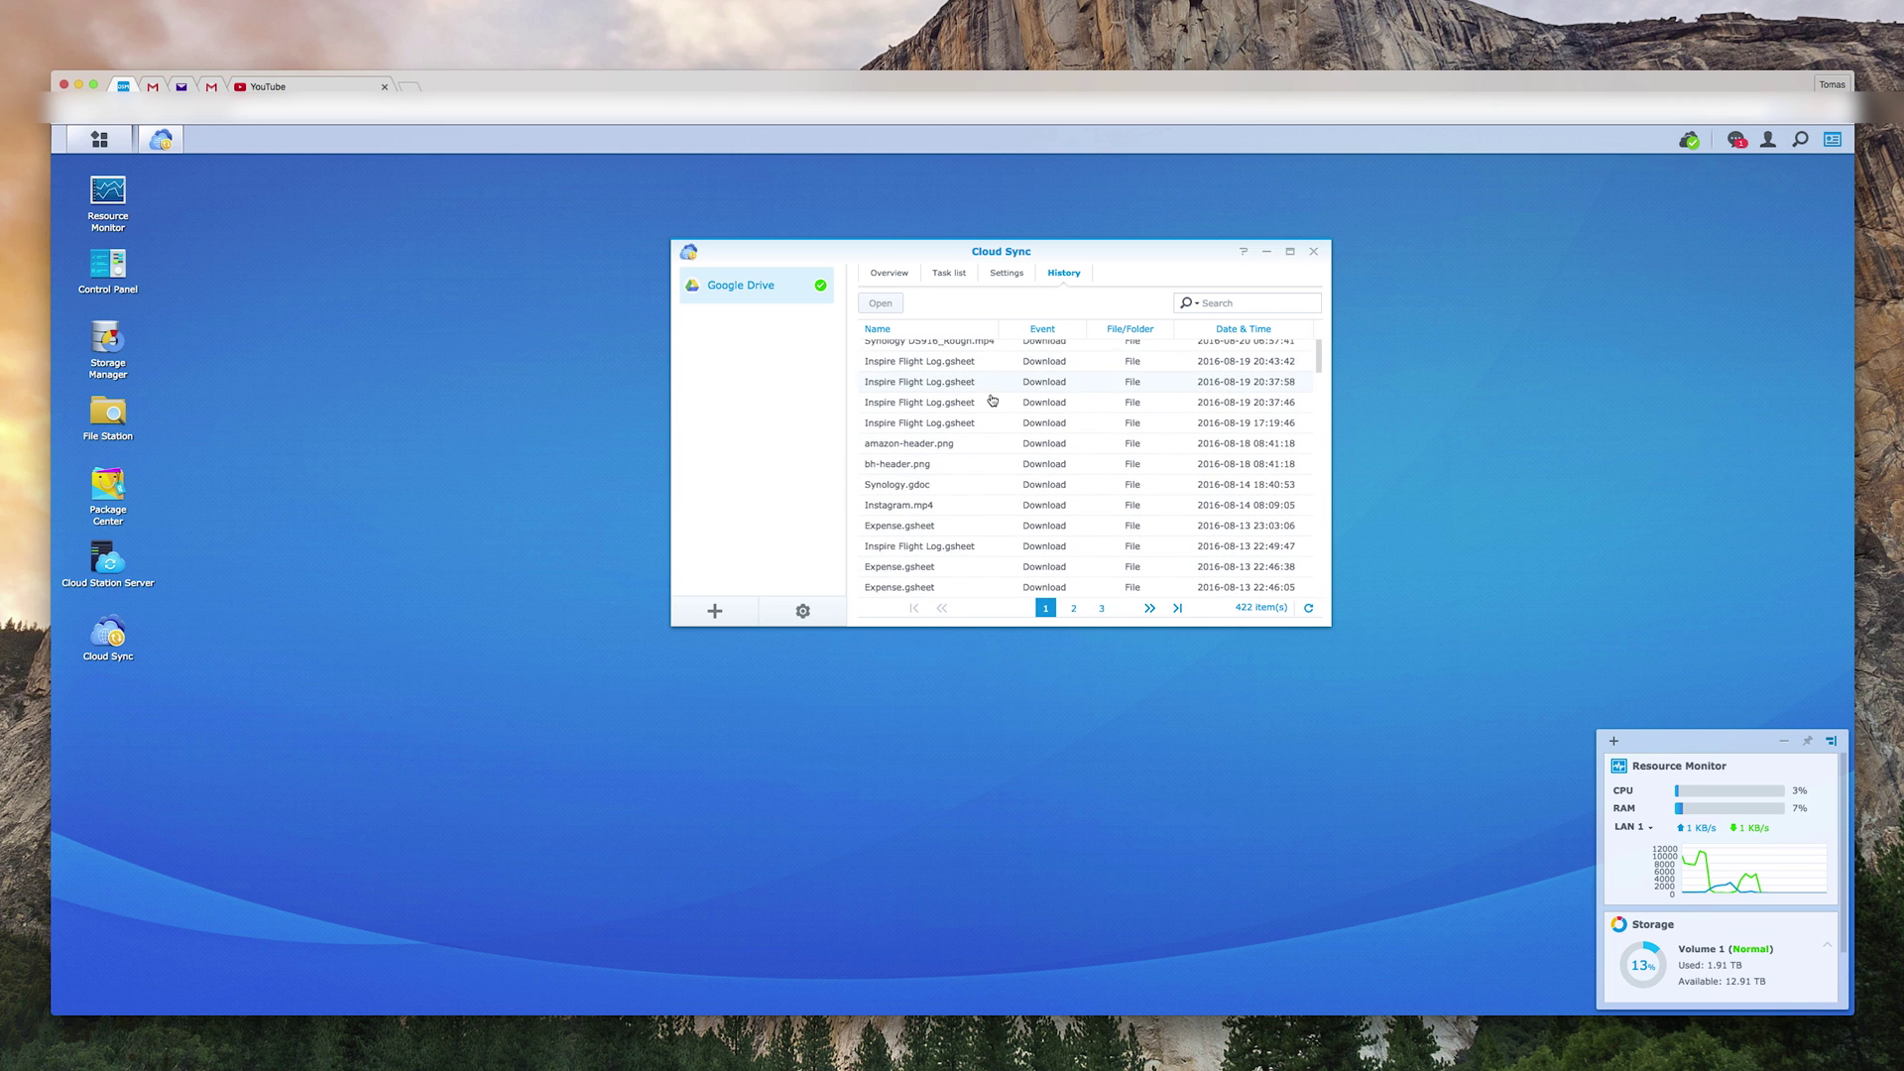
# - Open and confirm the Cloud Sync settings, then show the up-to-date status summary
pyautogui.click(801, 612)
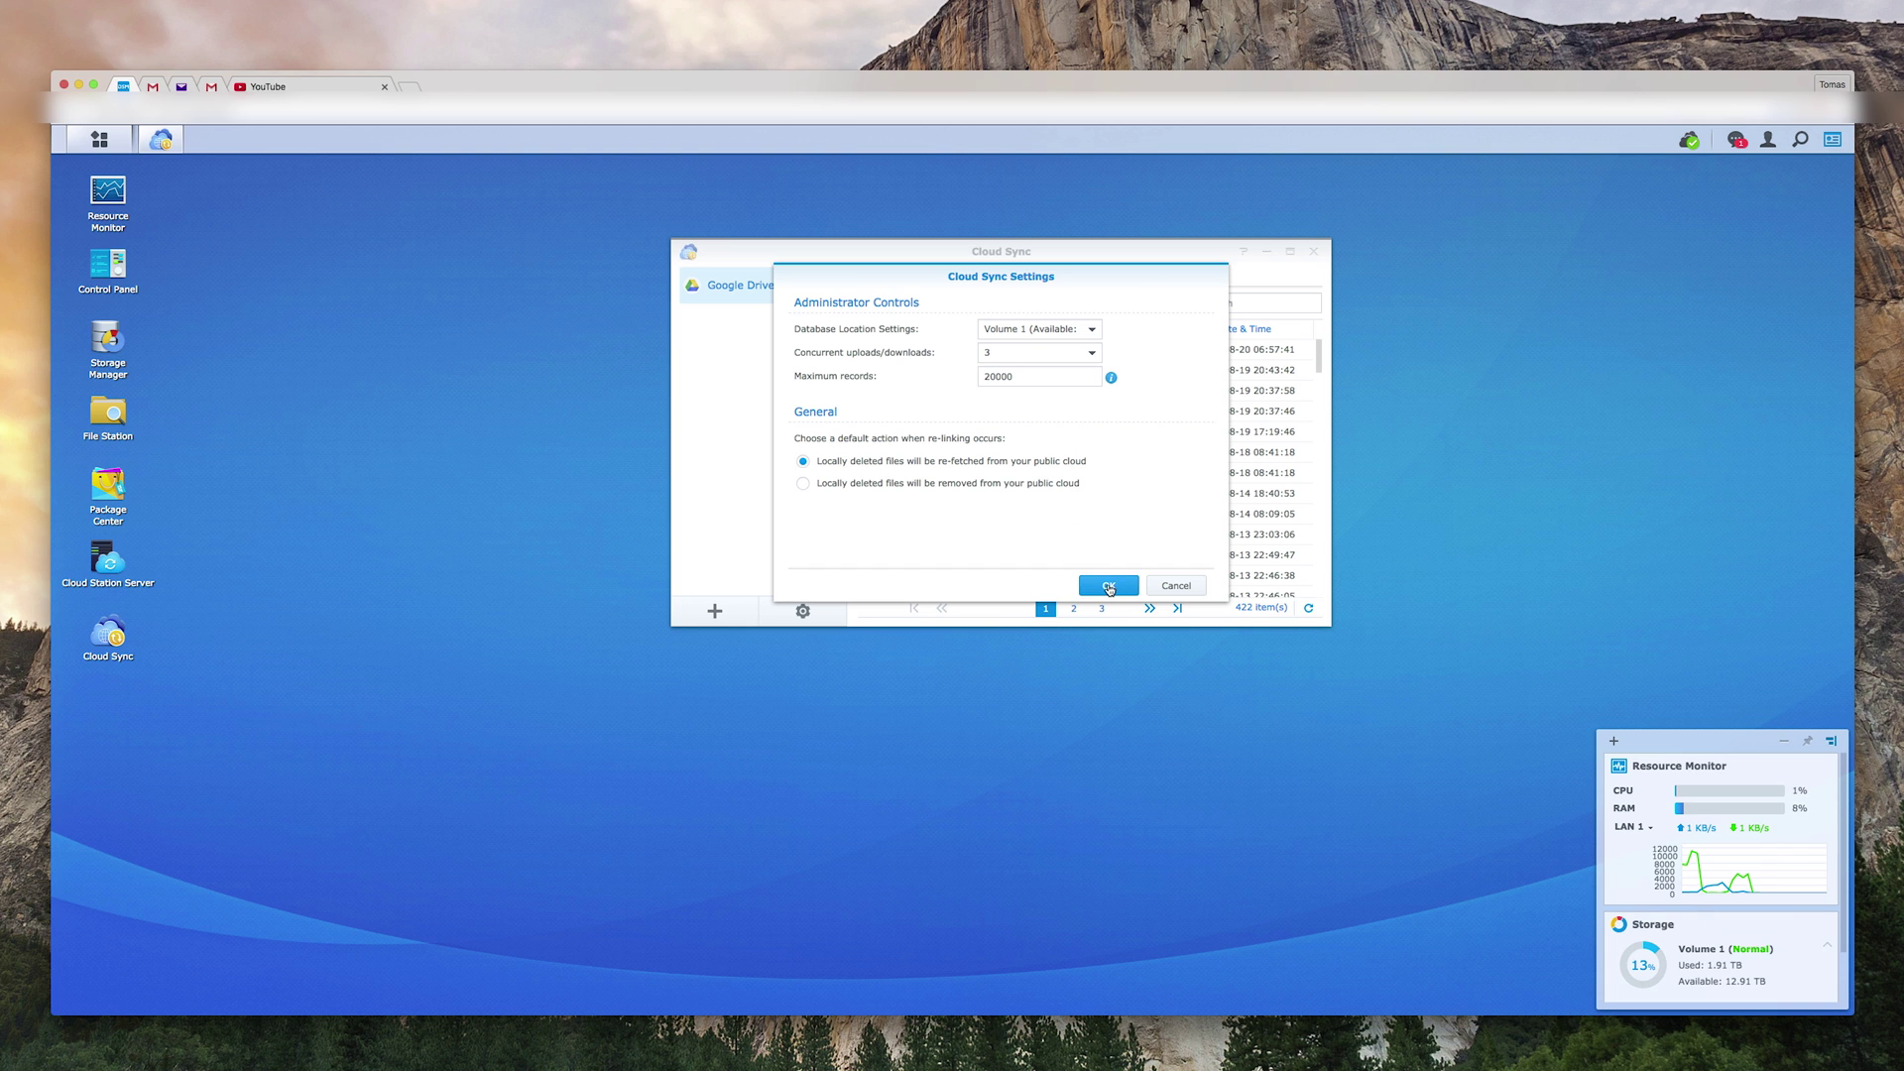
pyautogui.click(1109, 586)
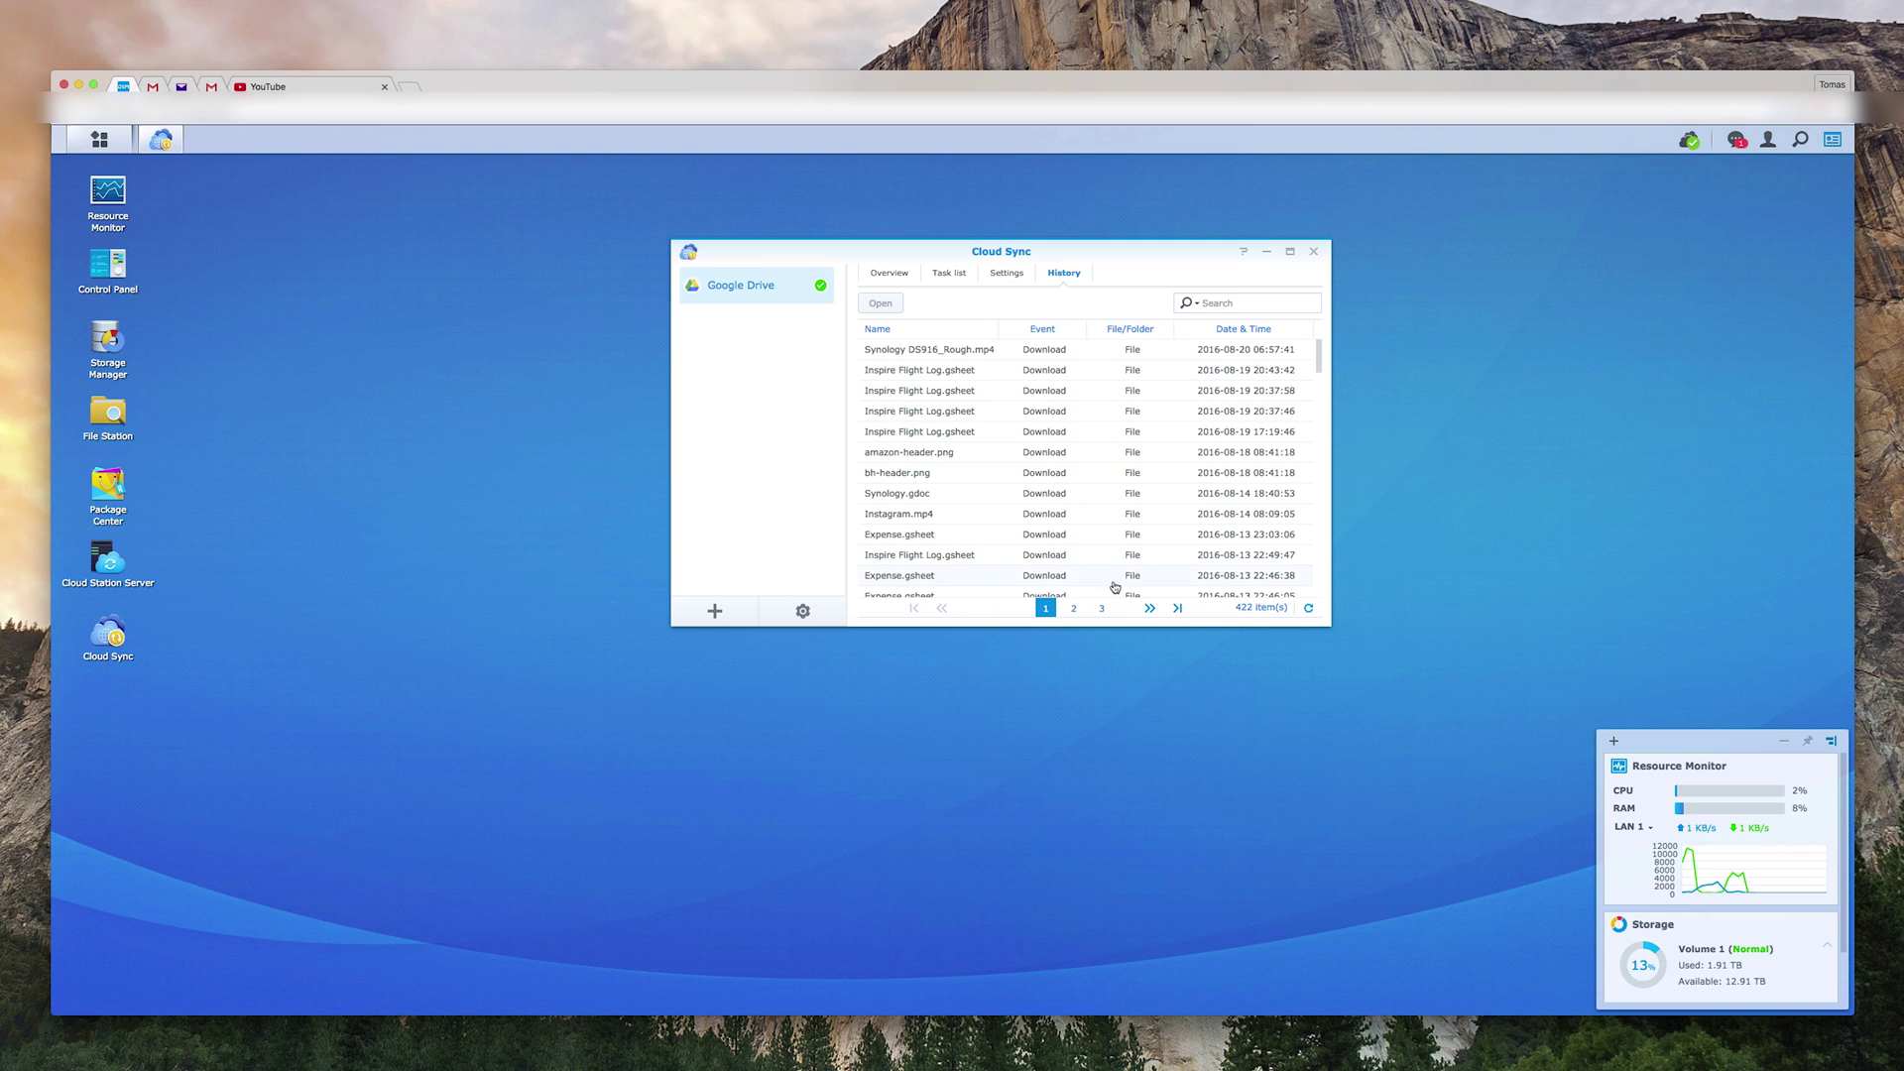
pyautogui.click(1683, 144)
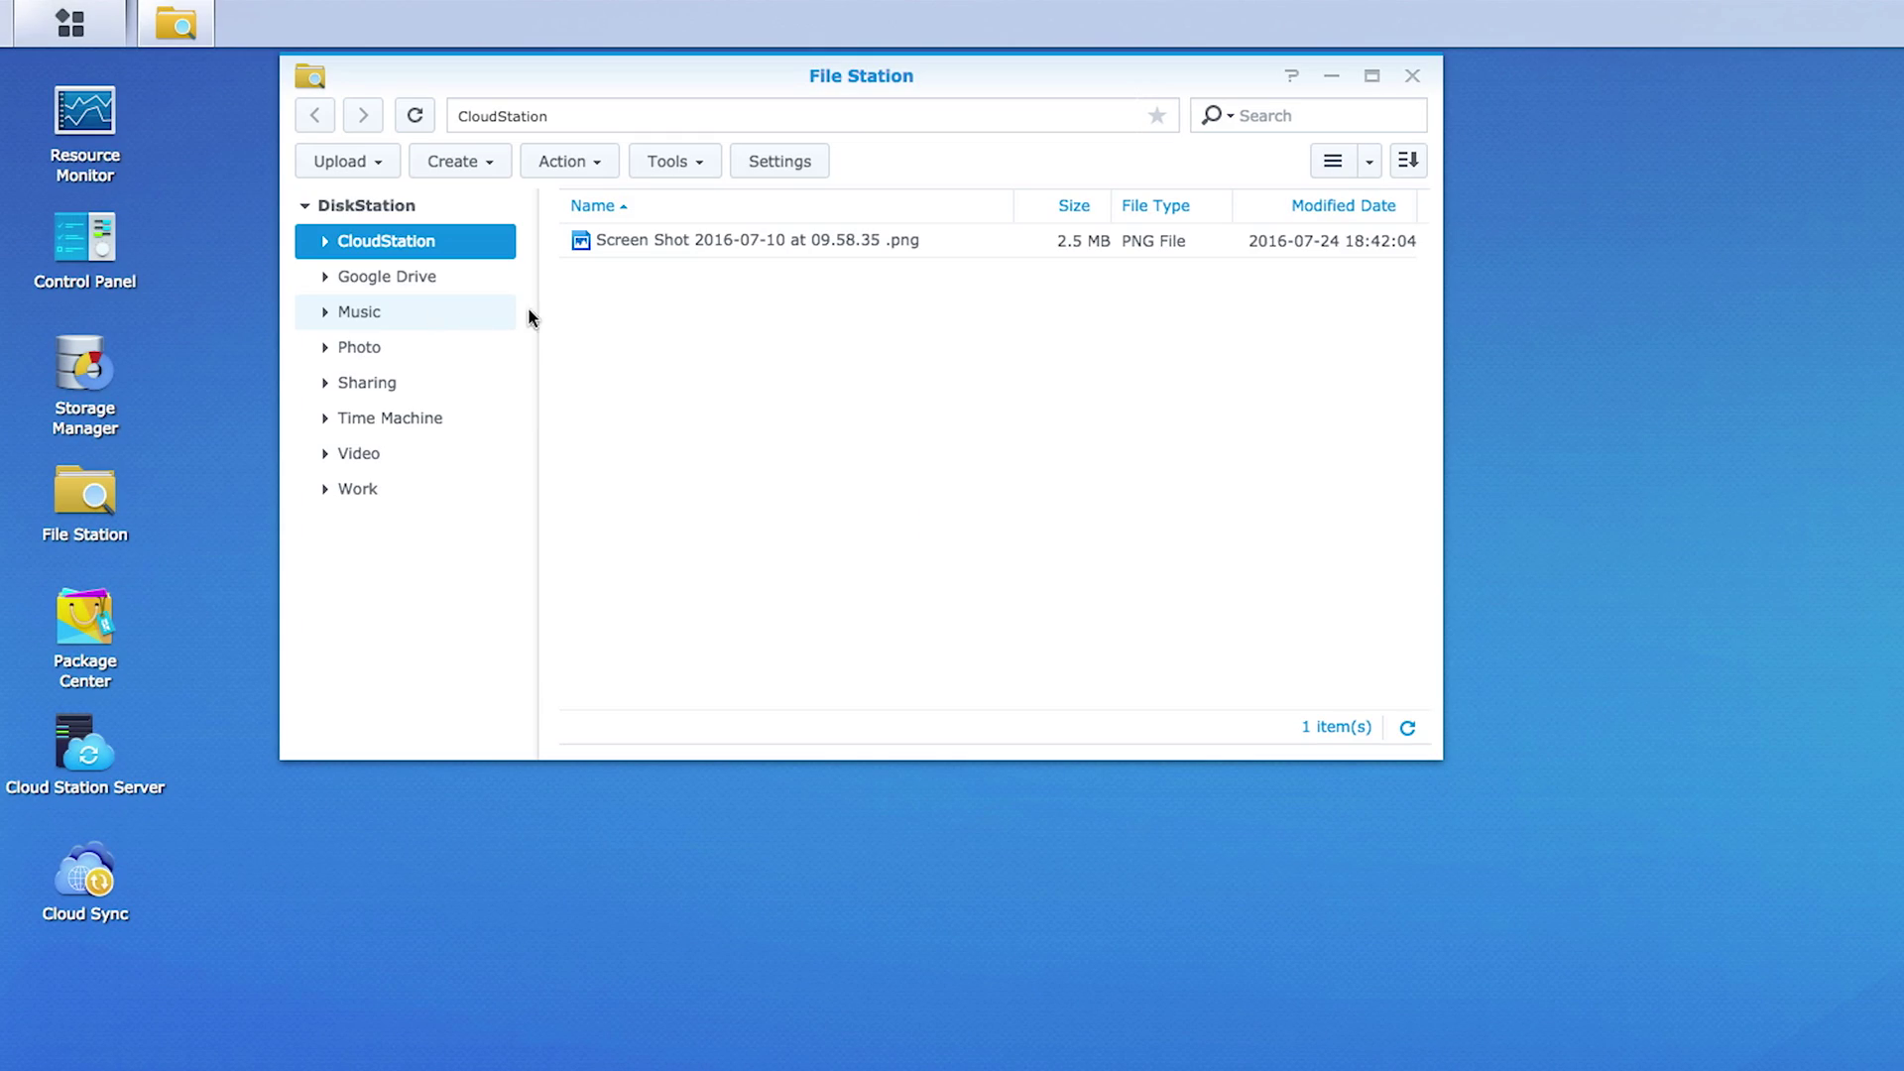
# - Preview the screenshot PNG from the CloudStation folder, close the preview, then reopen its Action menu
pyautogui.click(540, 164)
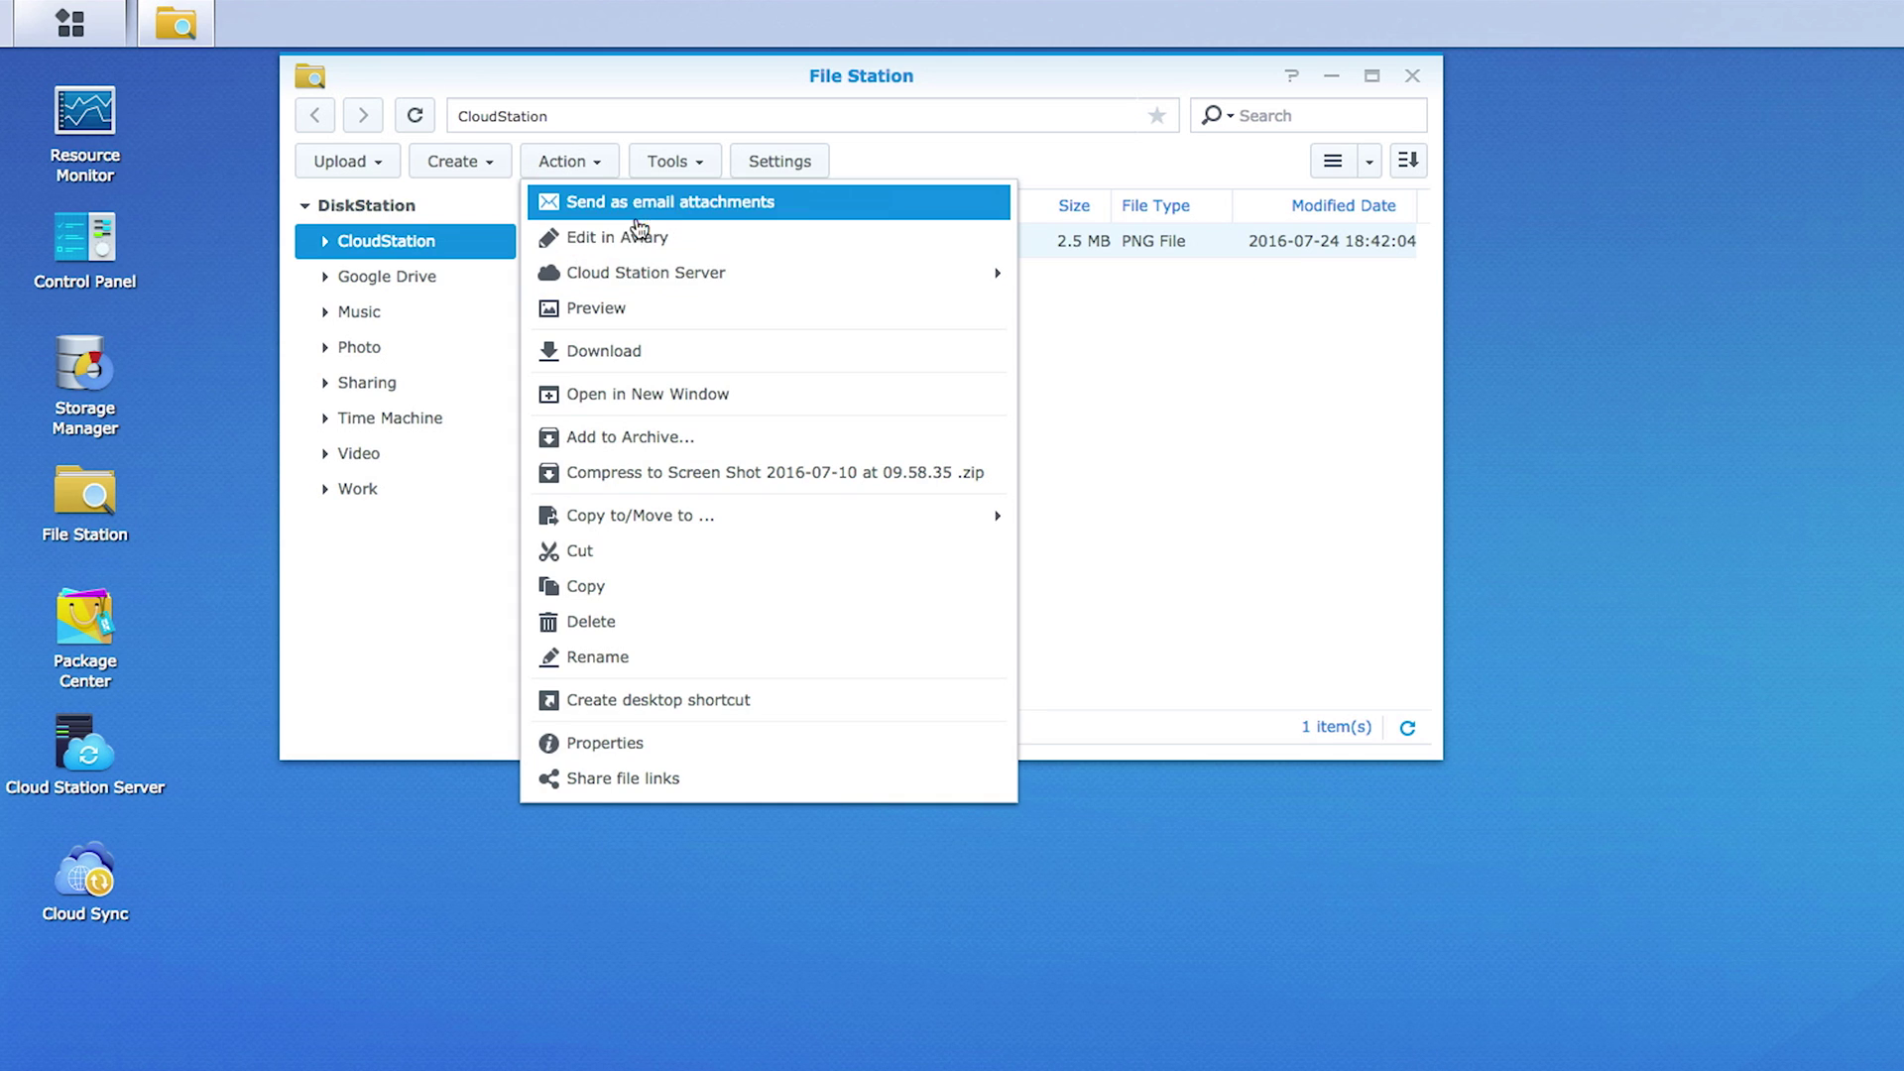
pyautogui.click(649, 315)
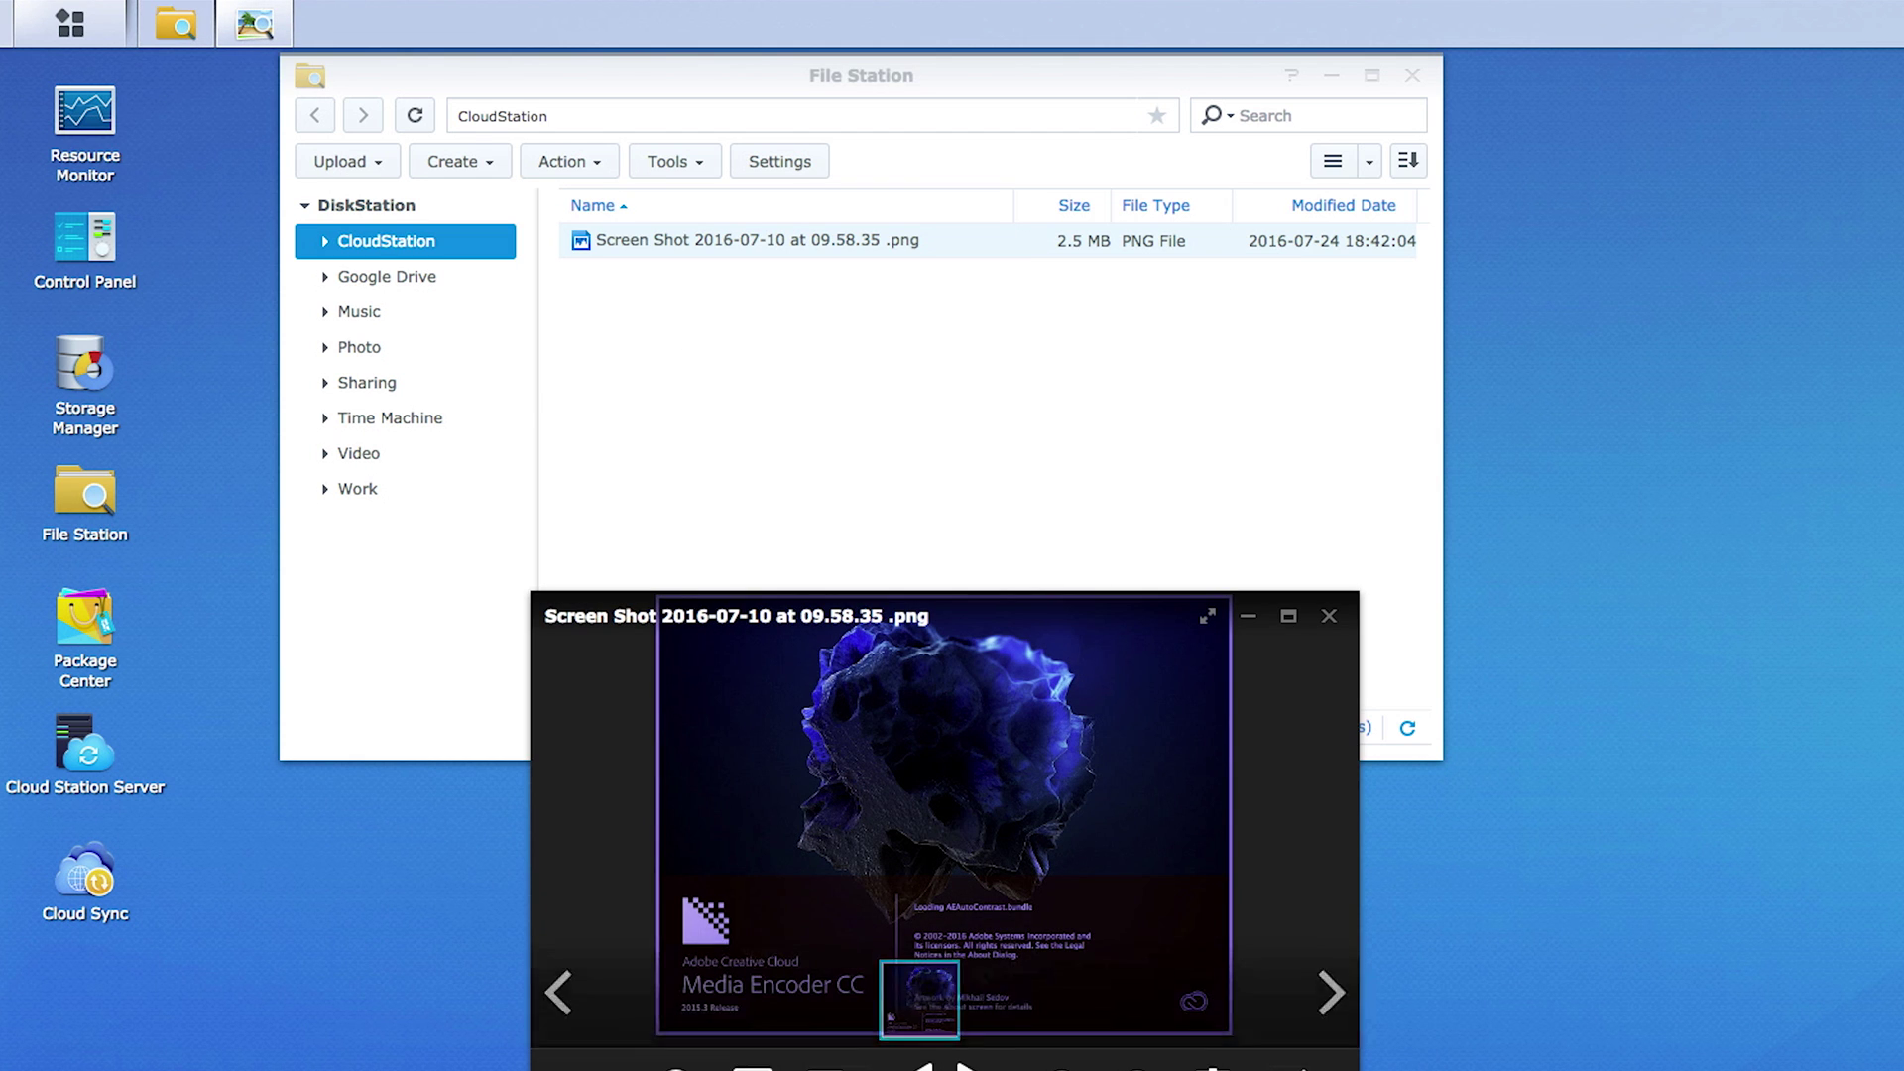
pyautogui.click(1329, 616)
pyautogui.click(609, 174)
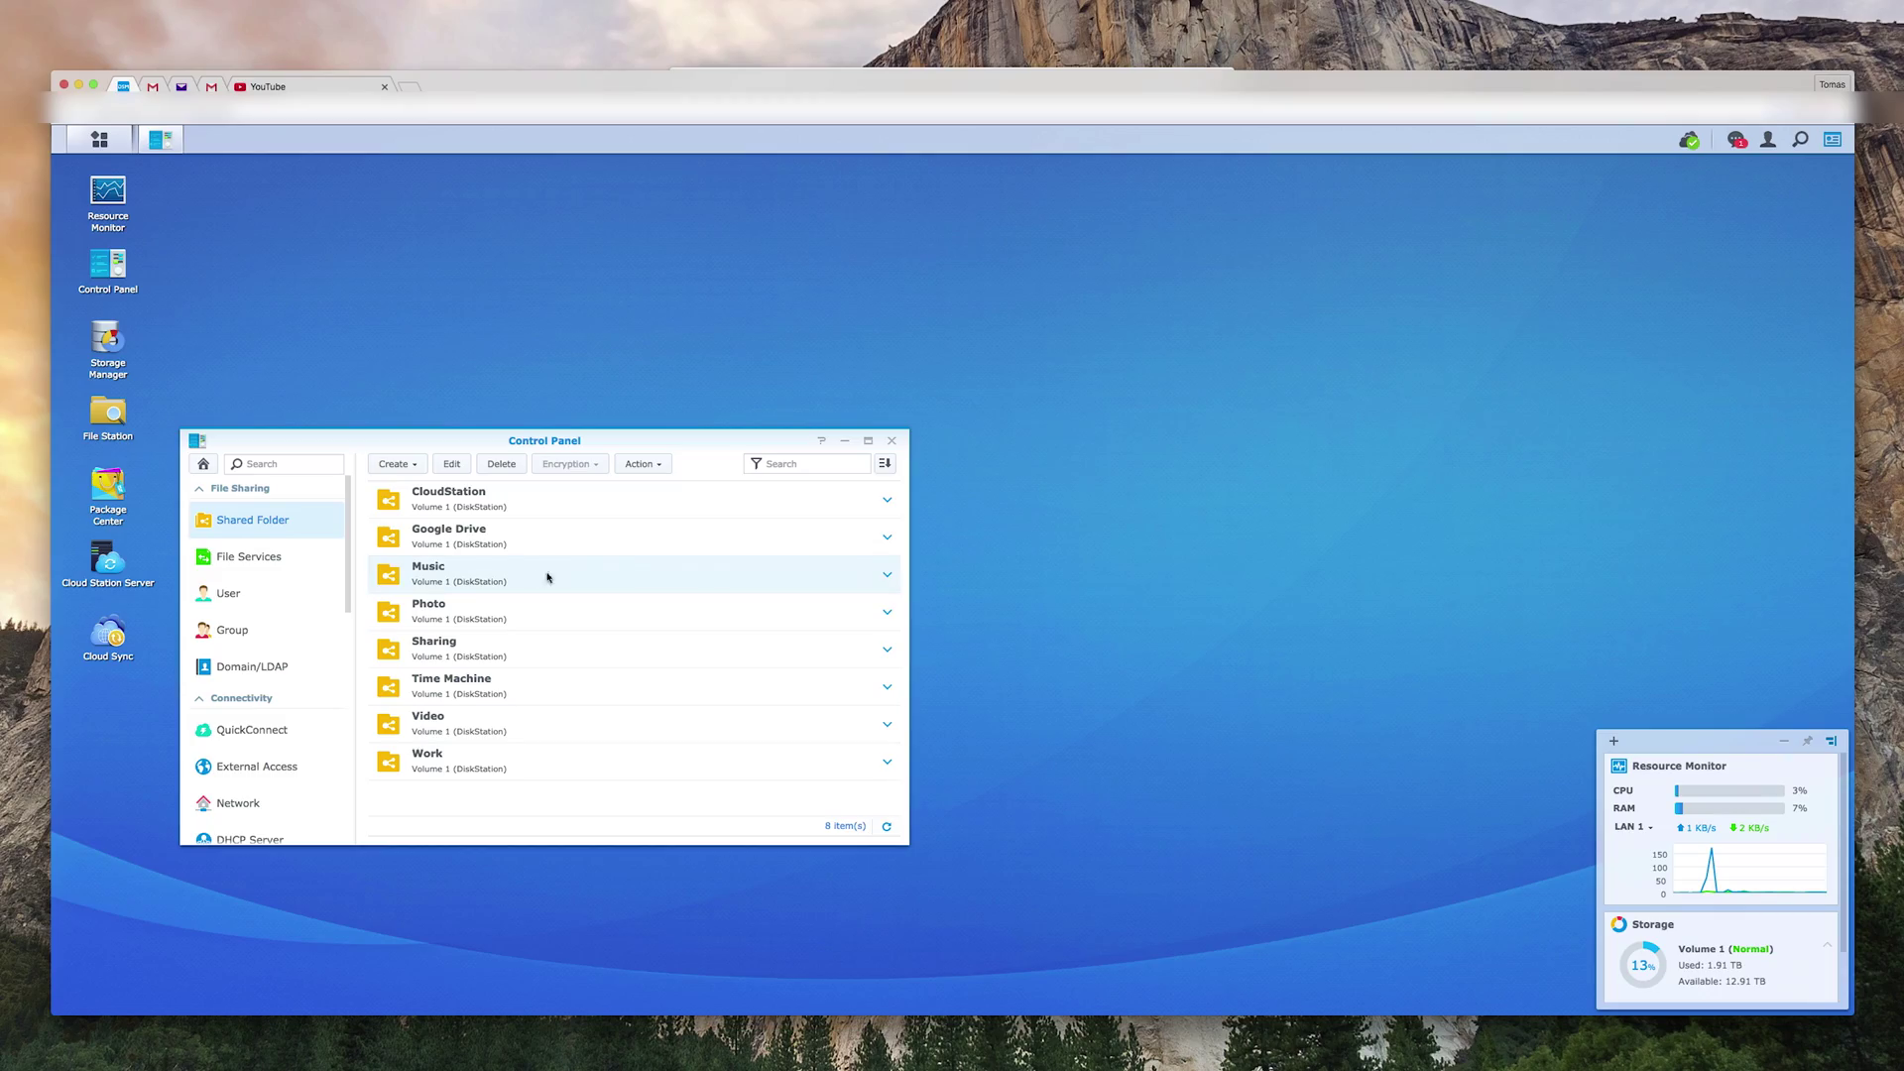
# - Expand and collapse the Music shared folder's details, close Control Panel, and launch Storage Manager
pyautogui.click(886, 575)
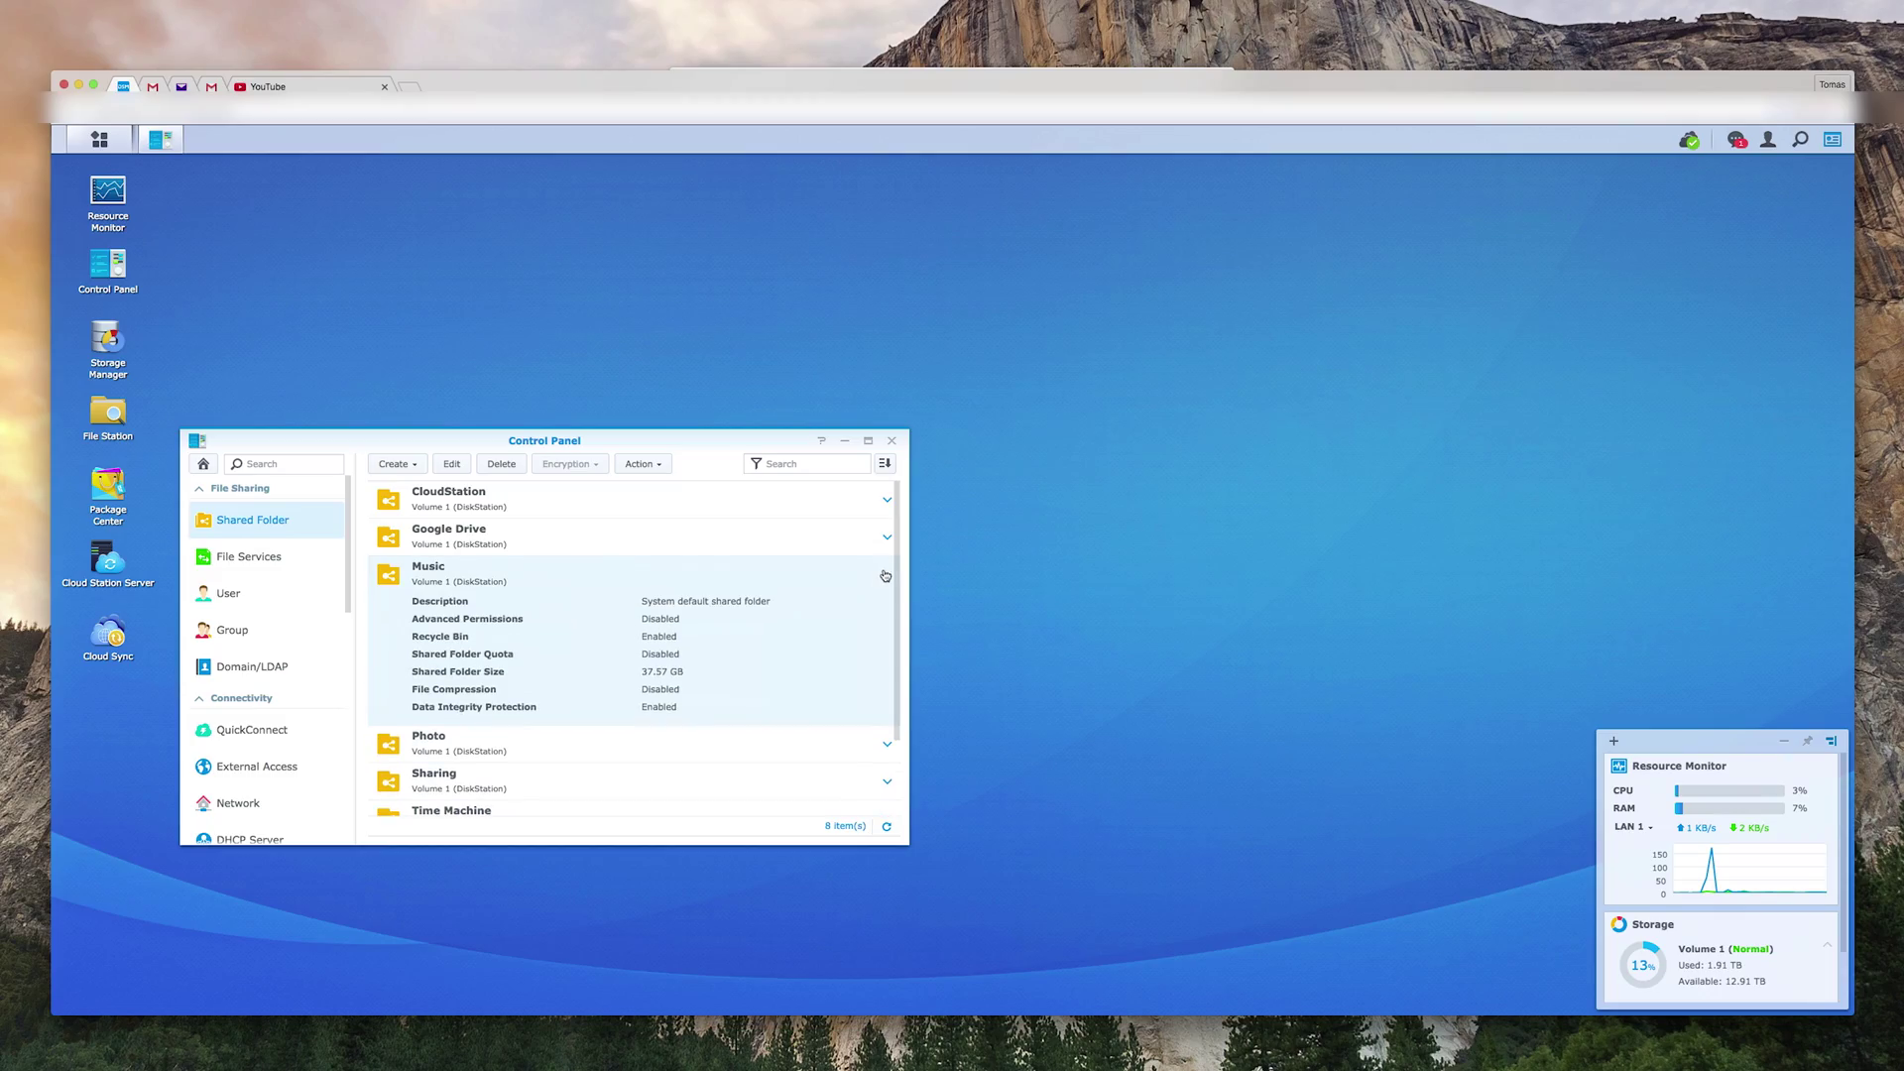
pyautogui.click(885, 575)
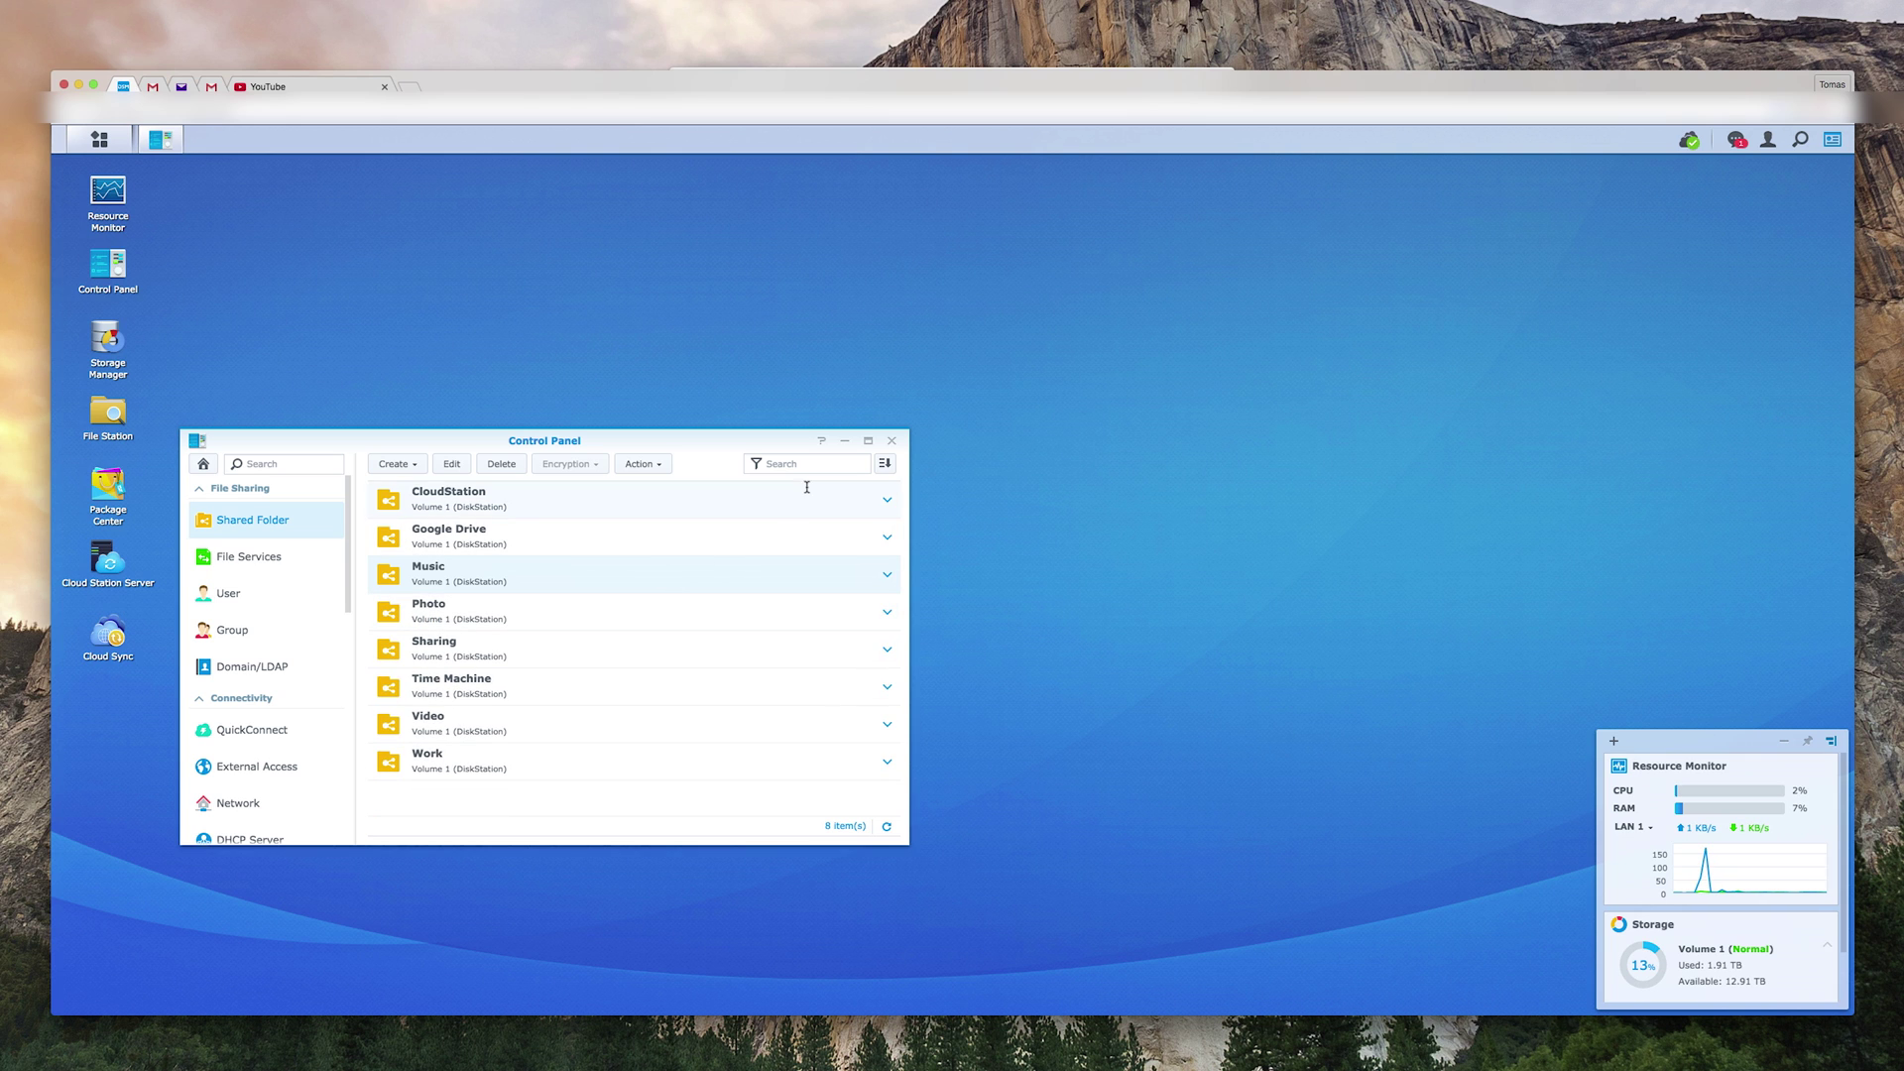
pyautogui.click(891, 441)
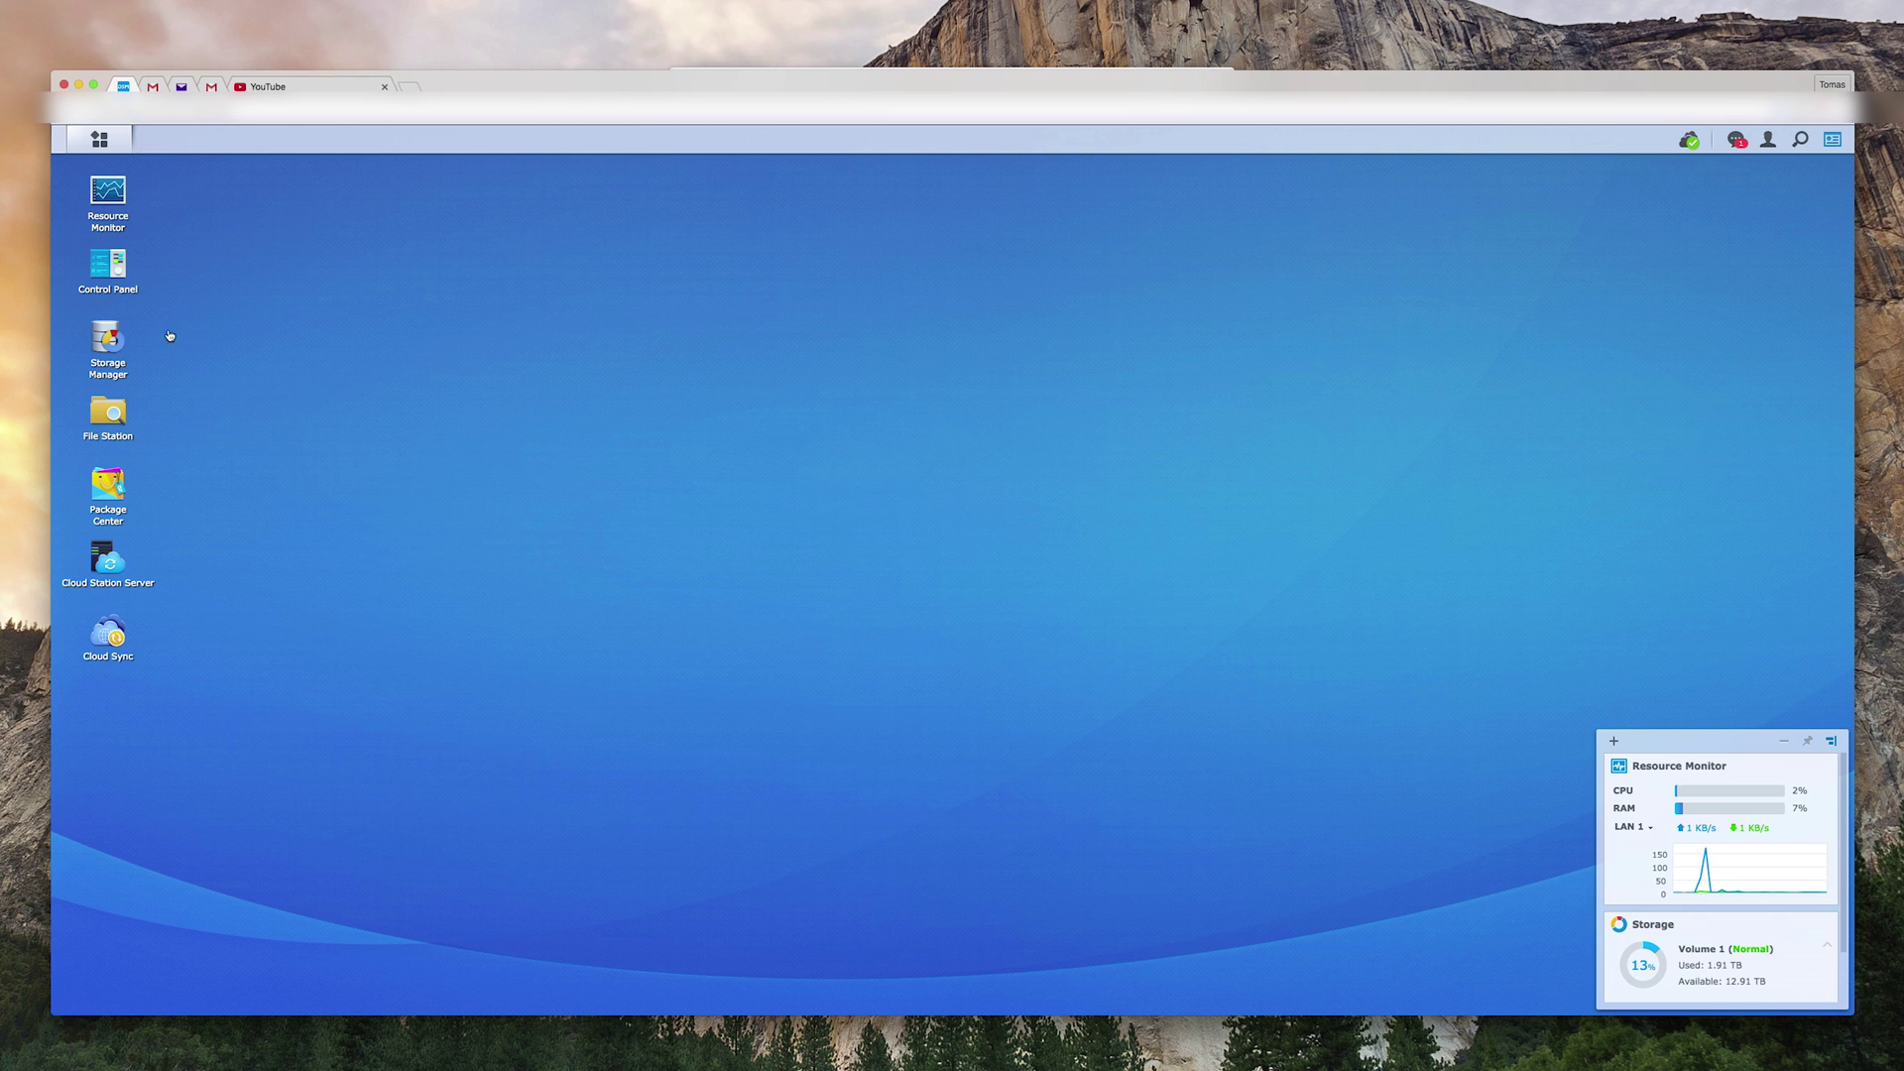
pyautogui.doubleClick(109, 342)
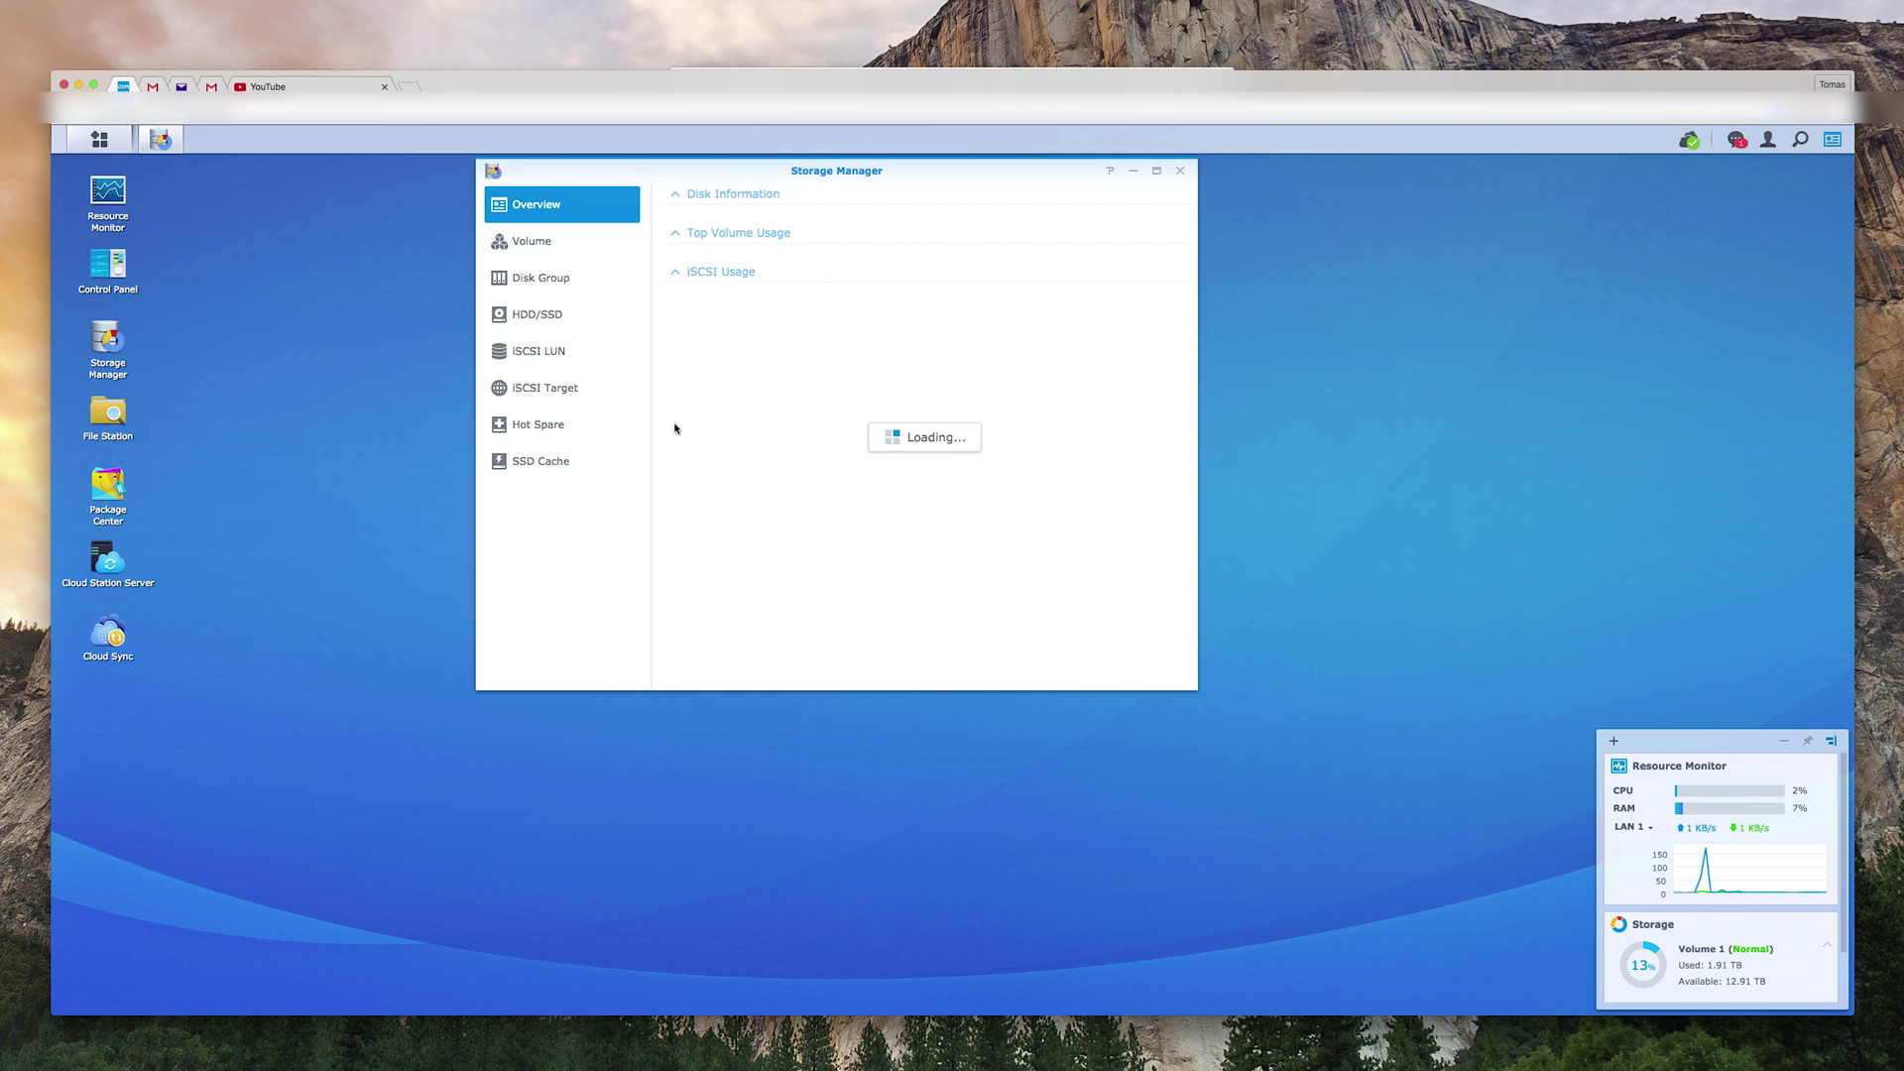
# - Inspect Volume 1's details and the individual HDD/SSD list in Storage Manager, then close it
pyautogui.scroll(-1, 878, 399)
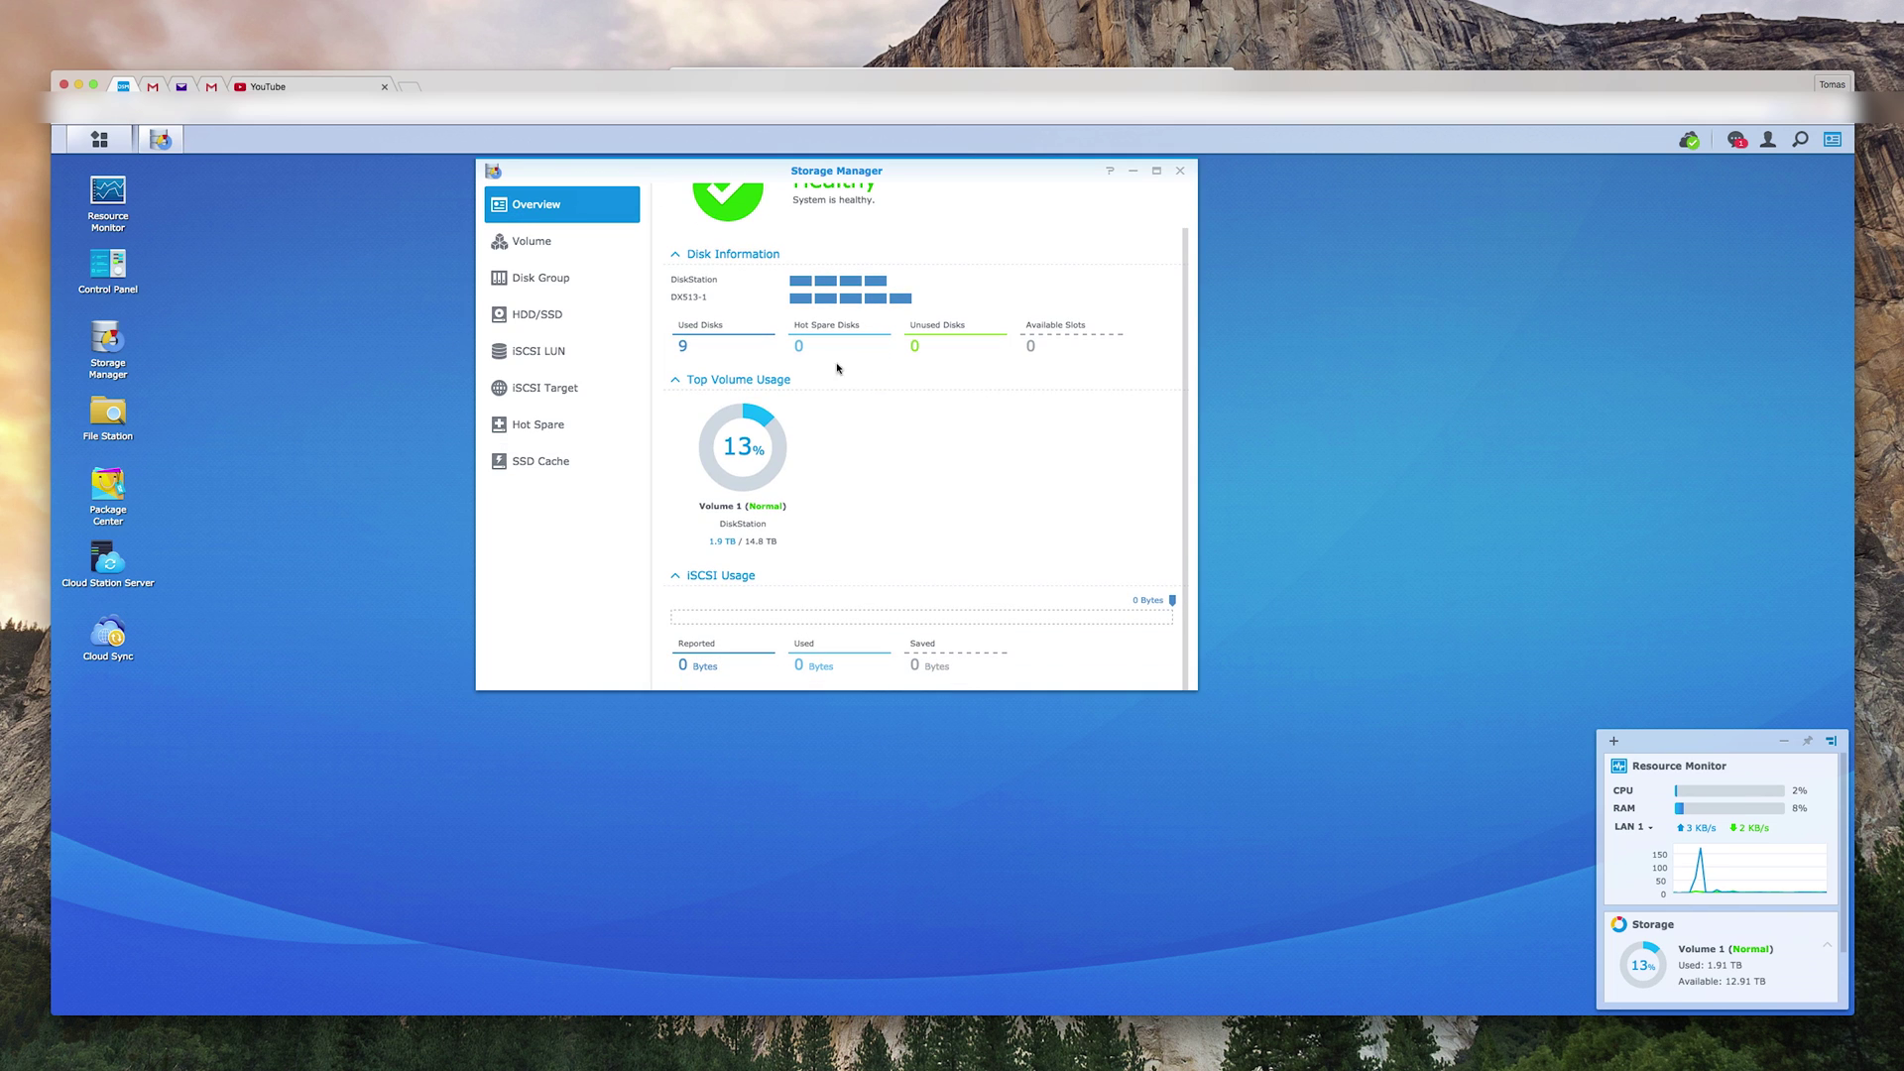
pyautogui.click(562, 249)
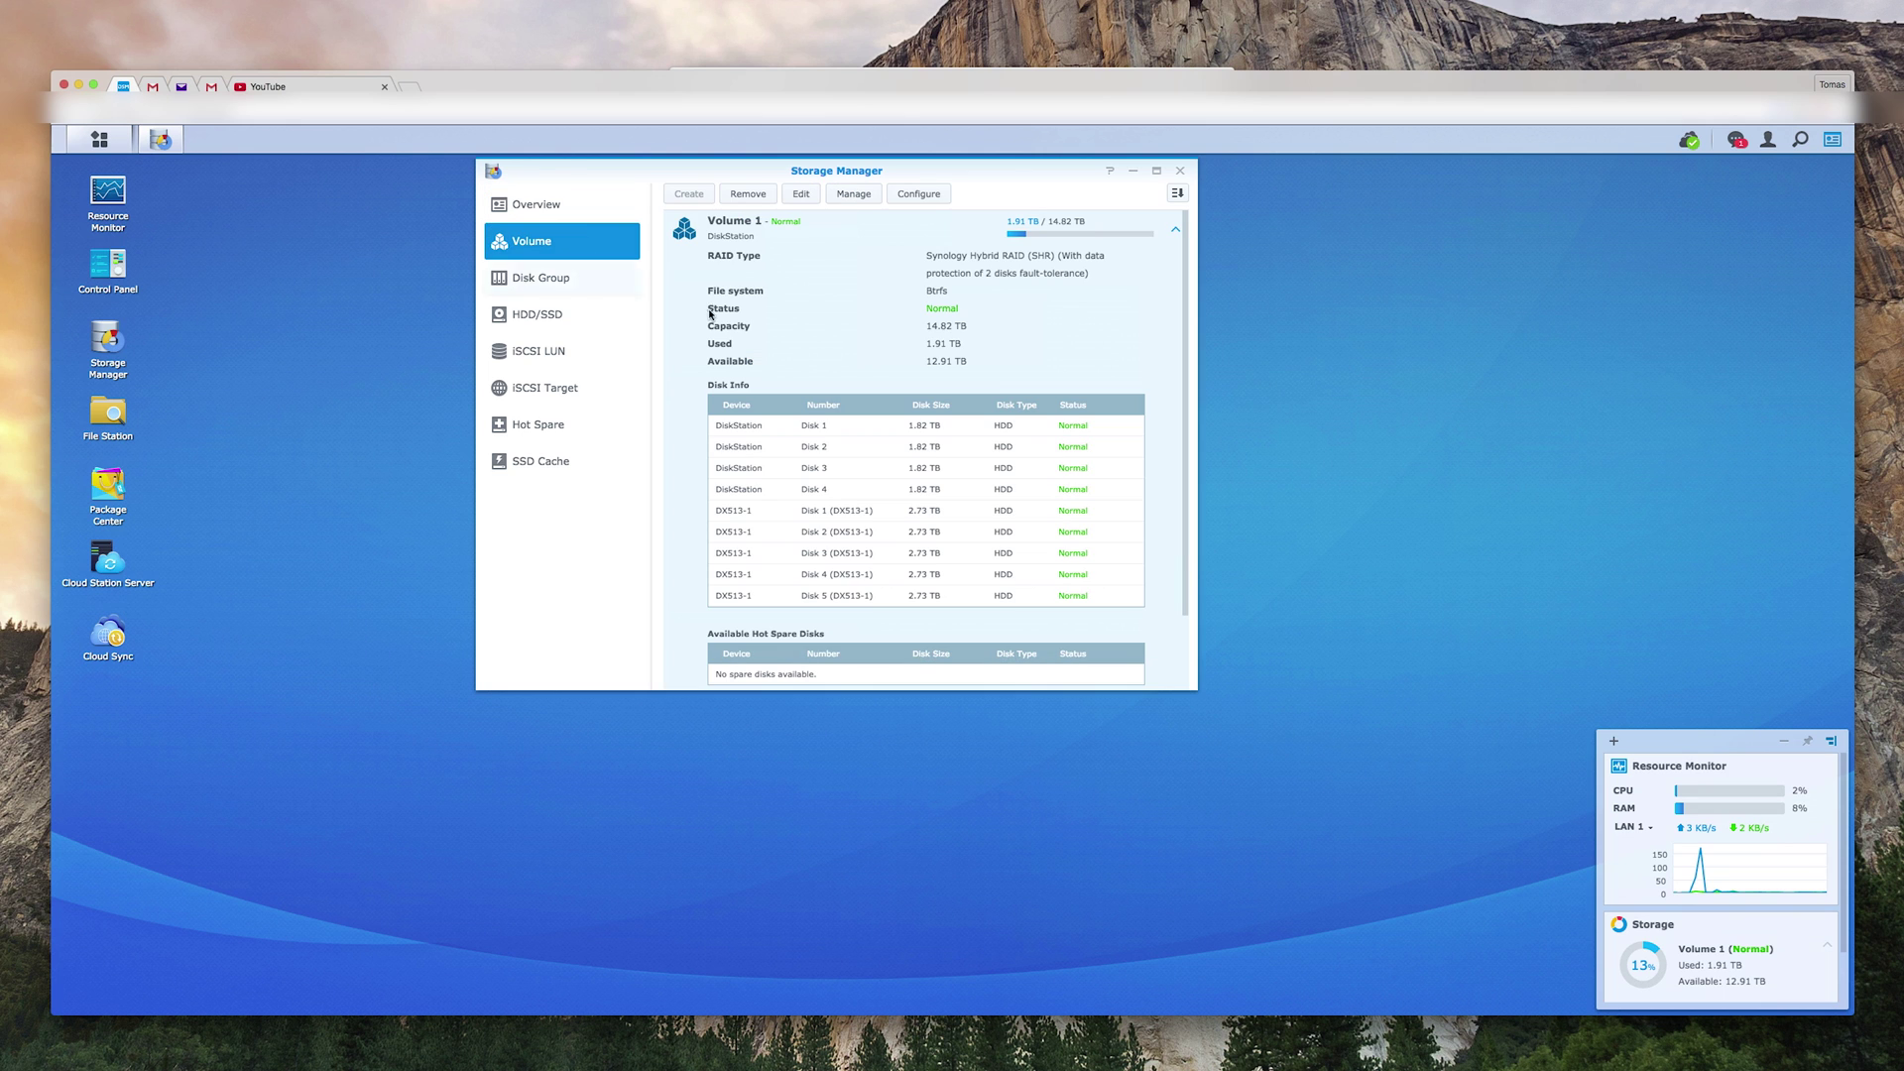
pyautogui.scroll(-2, 887, 475)
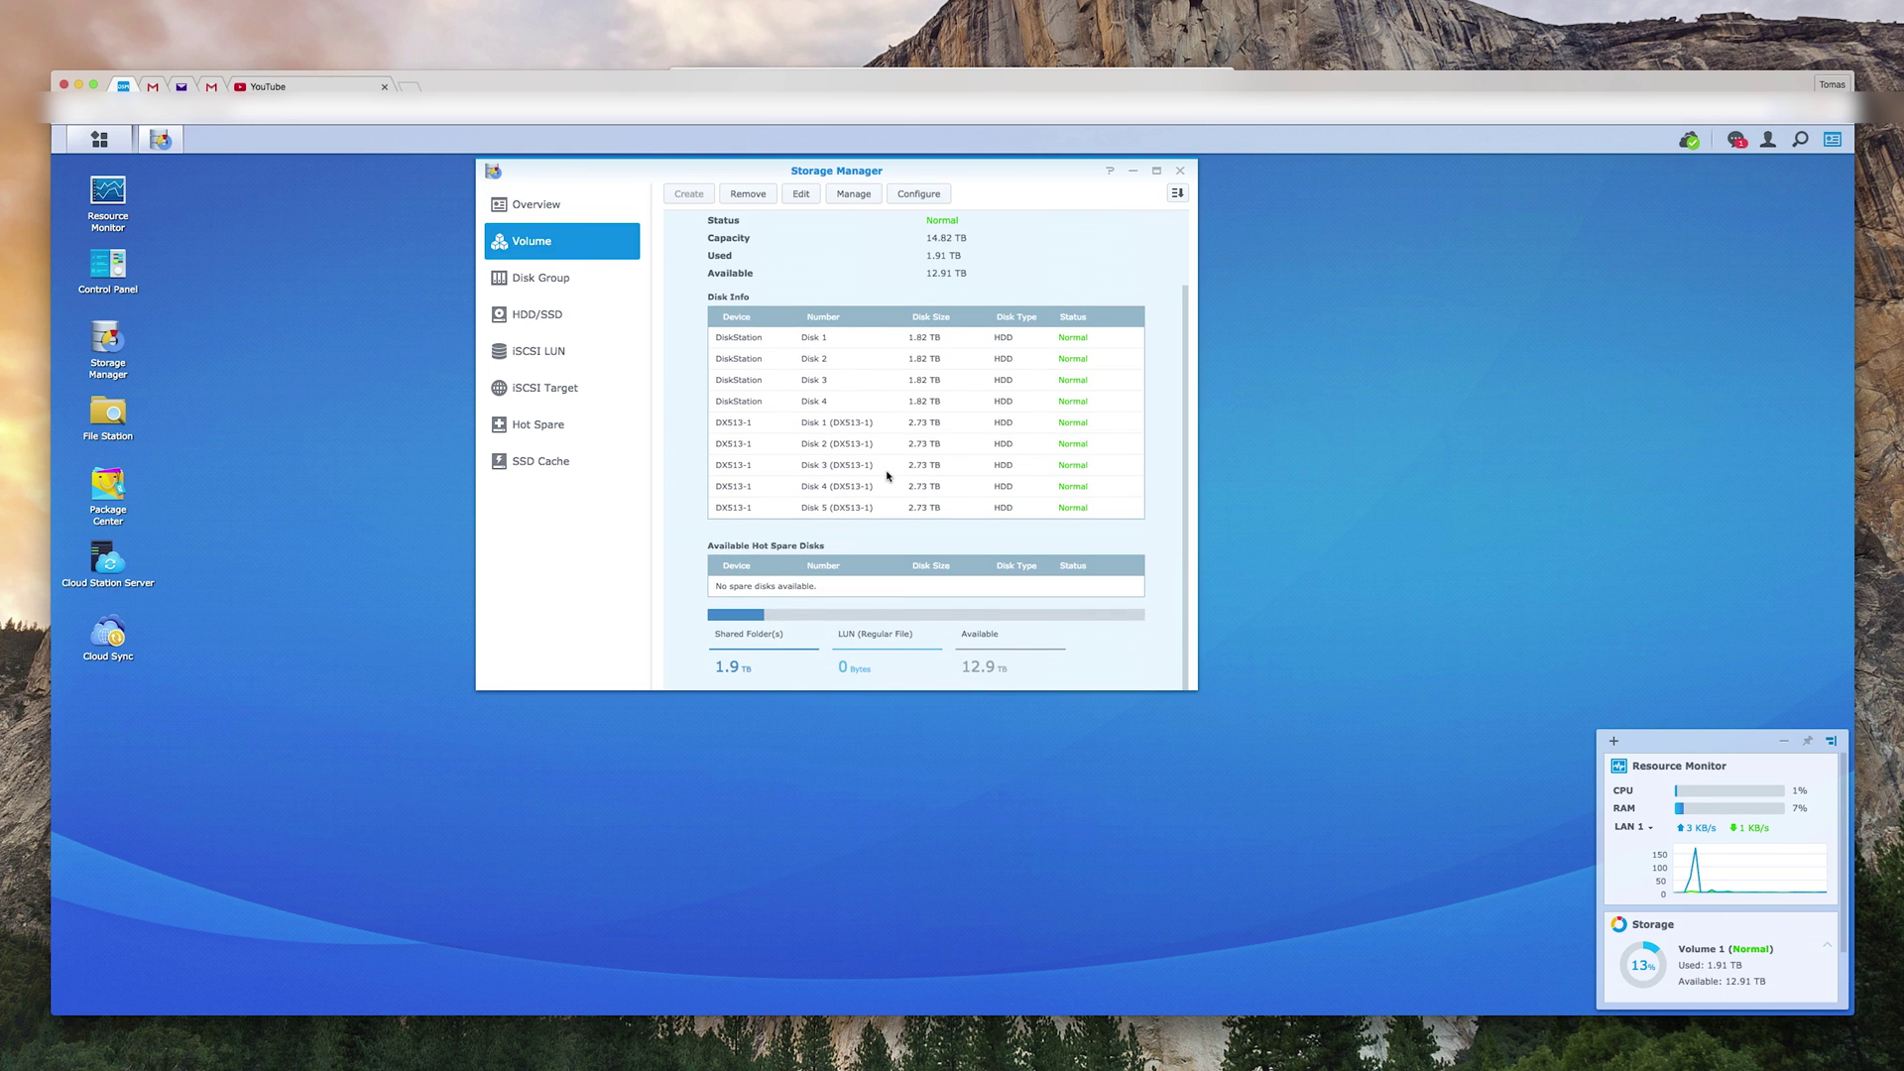
pyautogui.scroll(2, 888, 475)
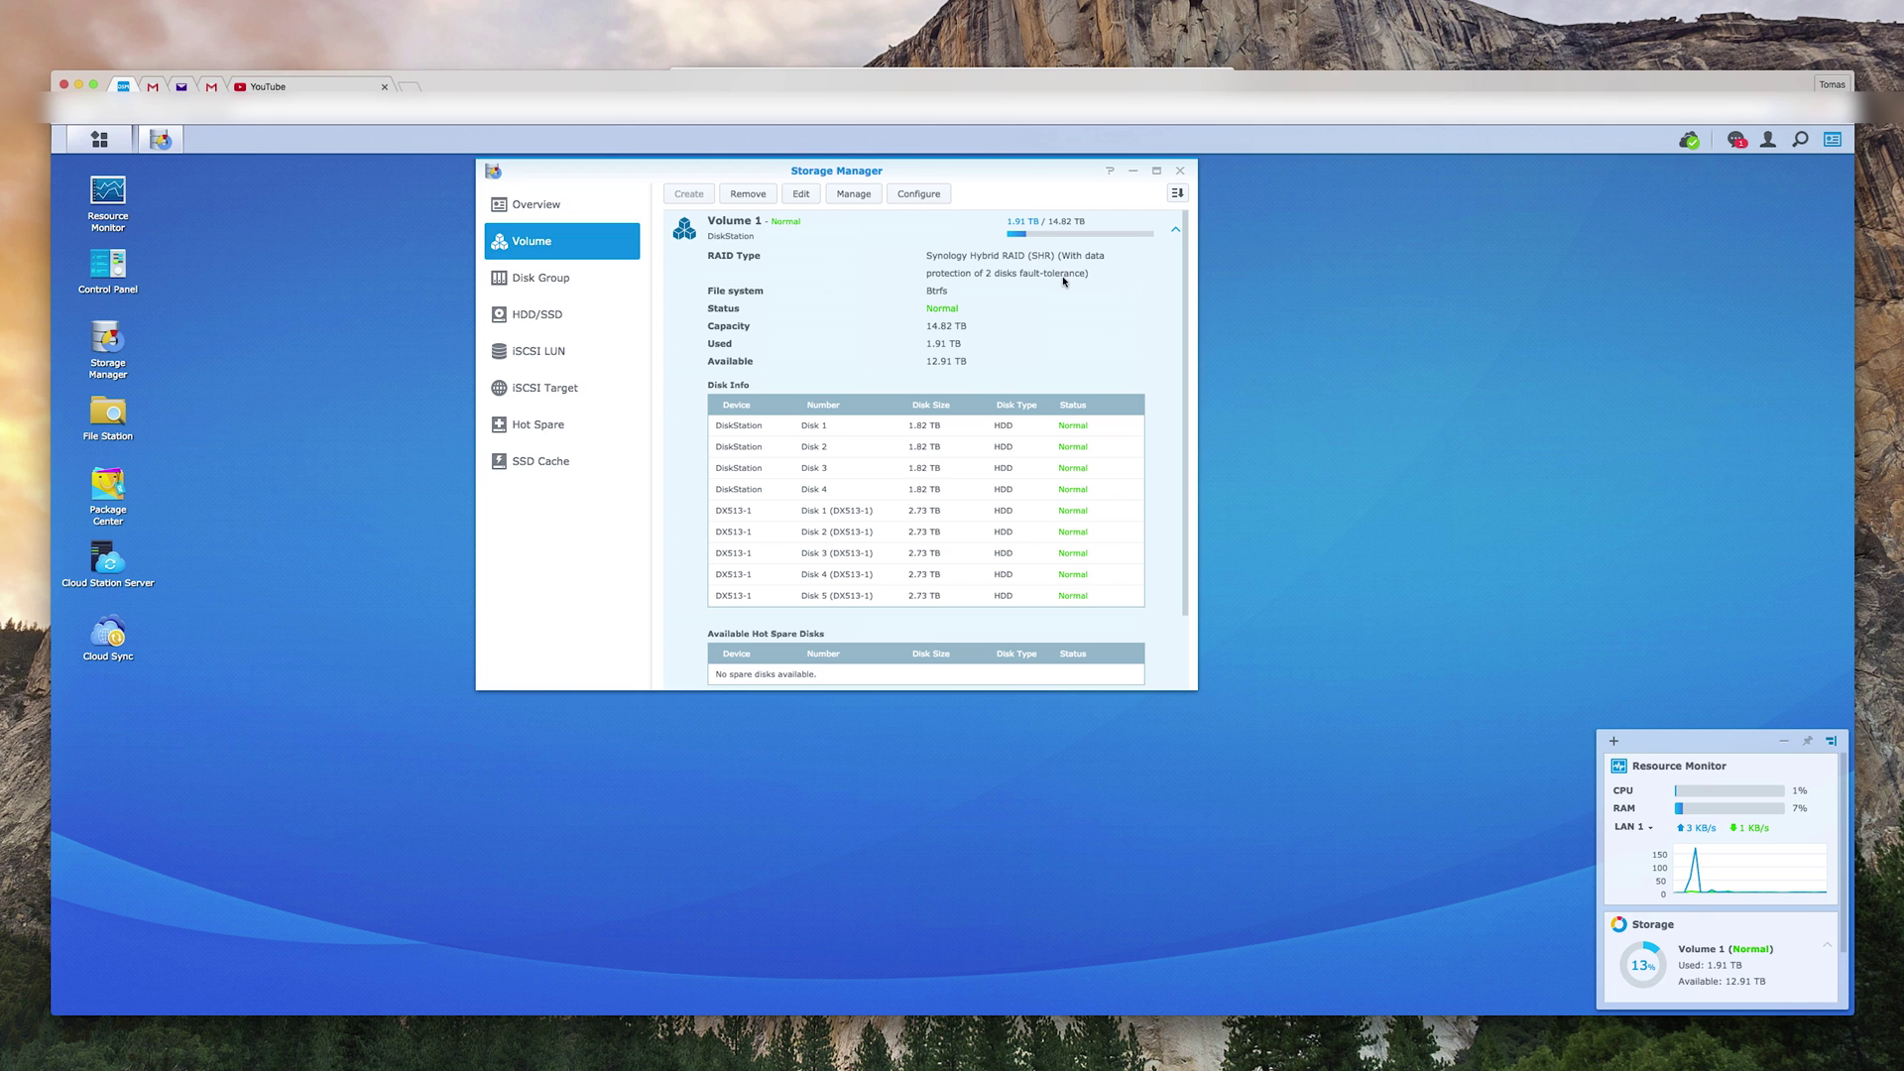
pyautogui.click(593, 319)
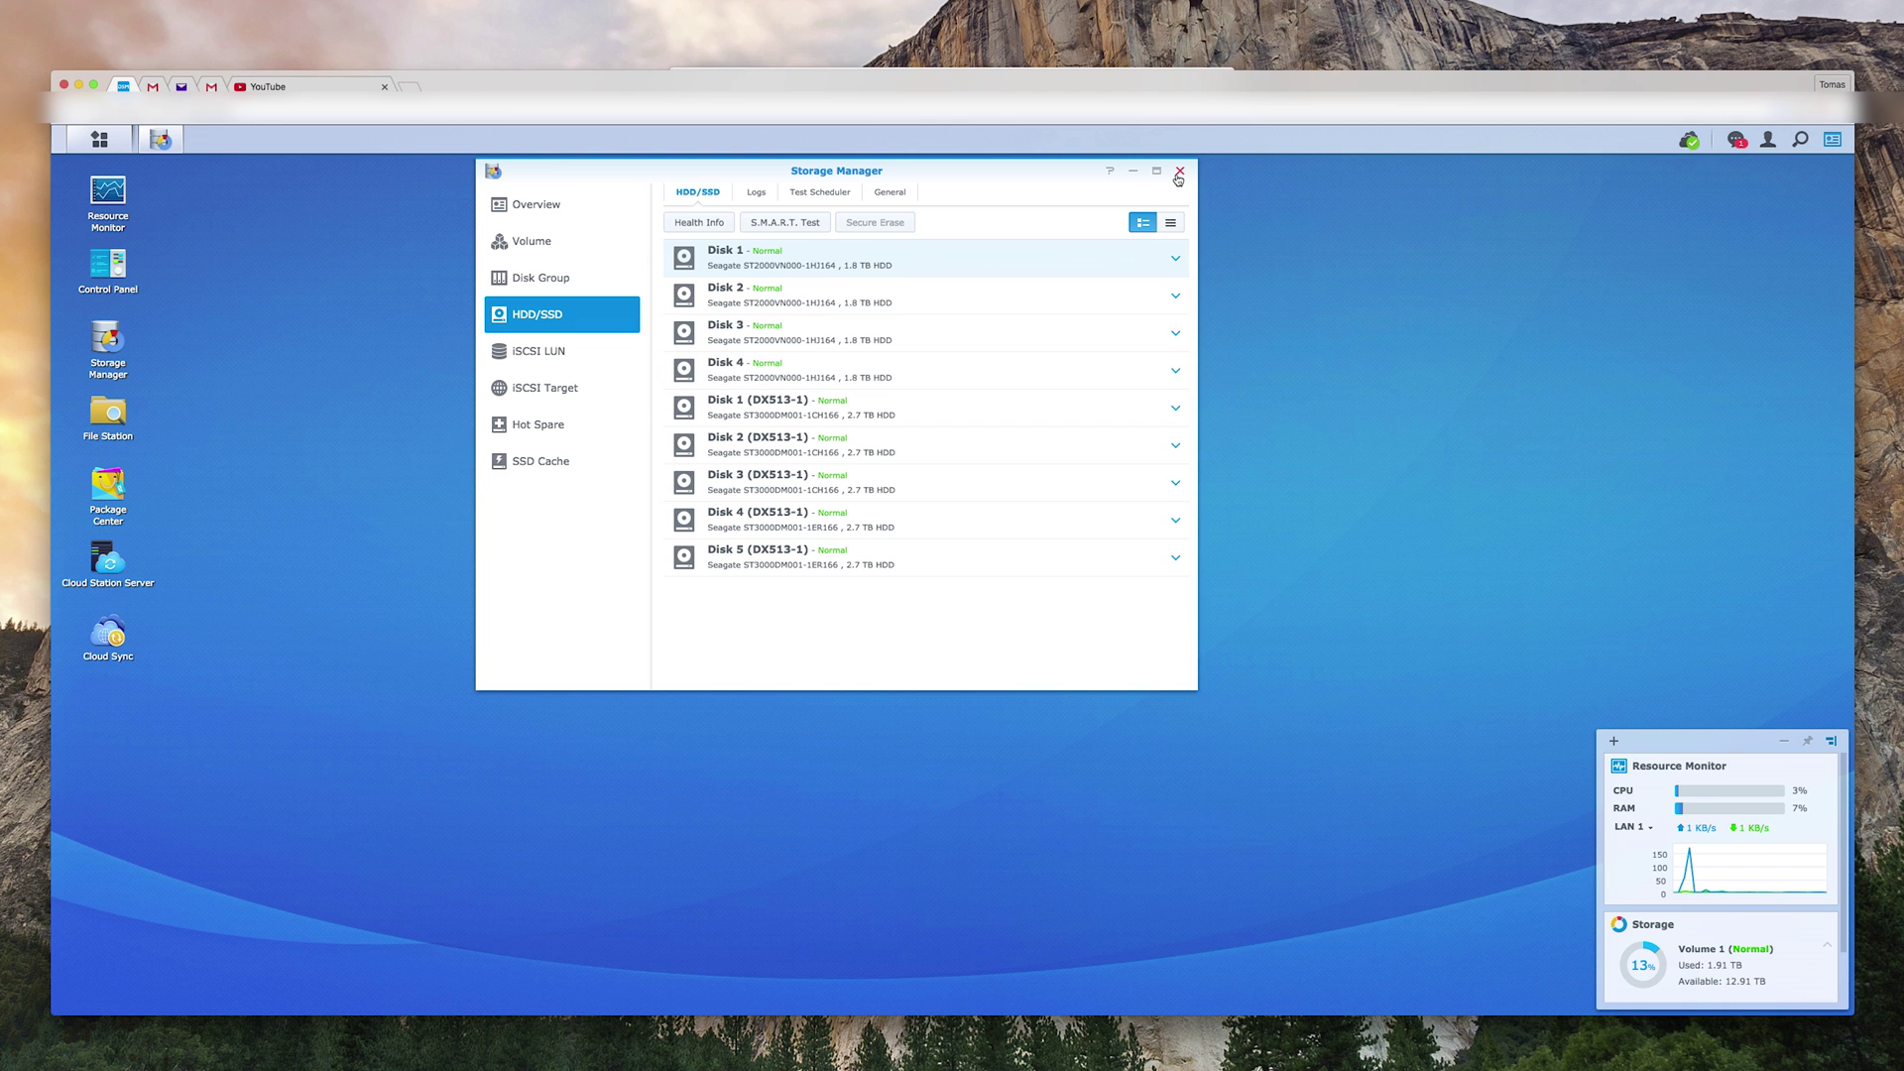
pyautogui.click(1179, 172)
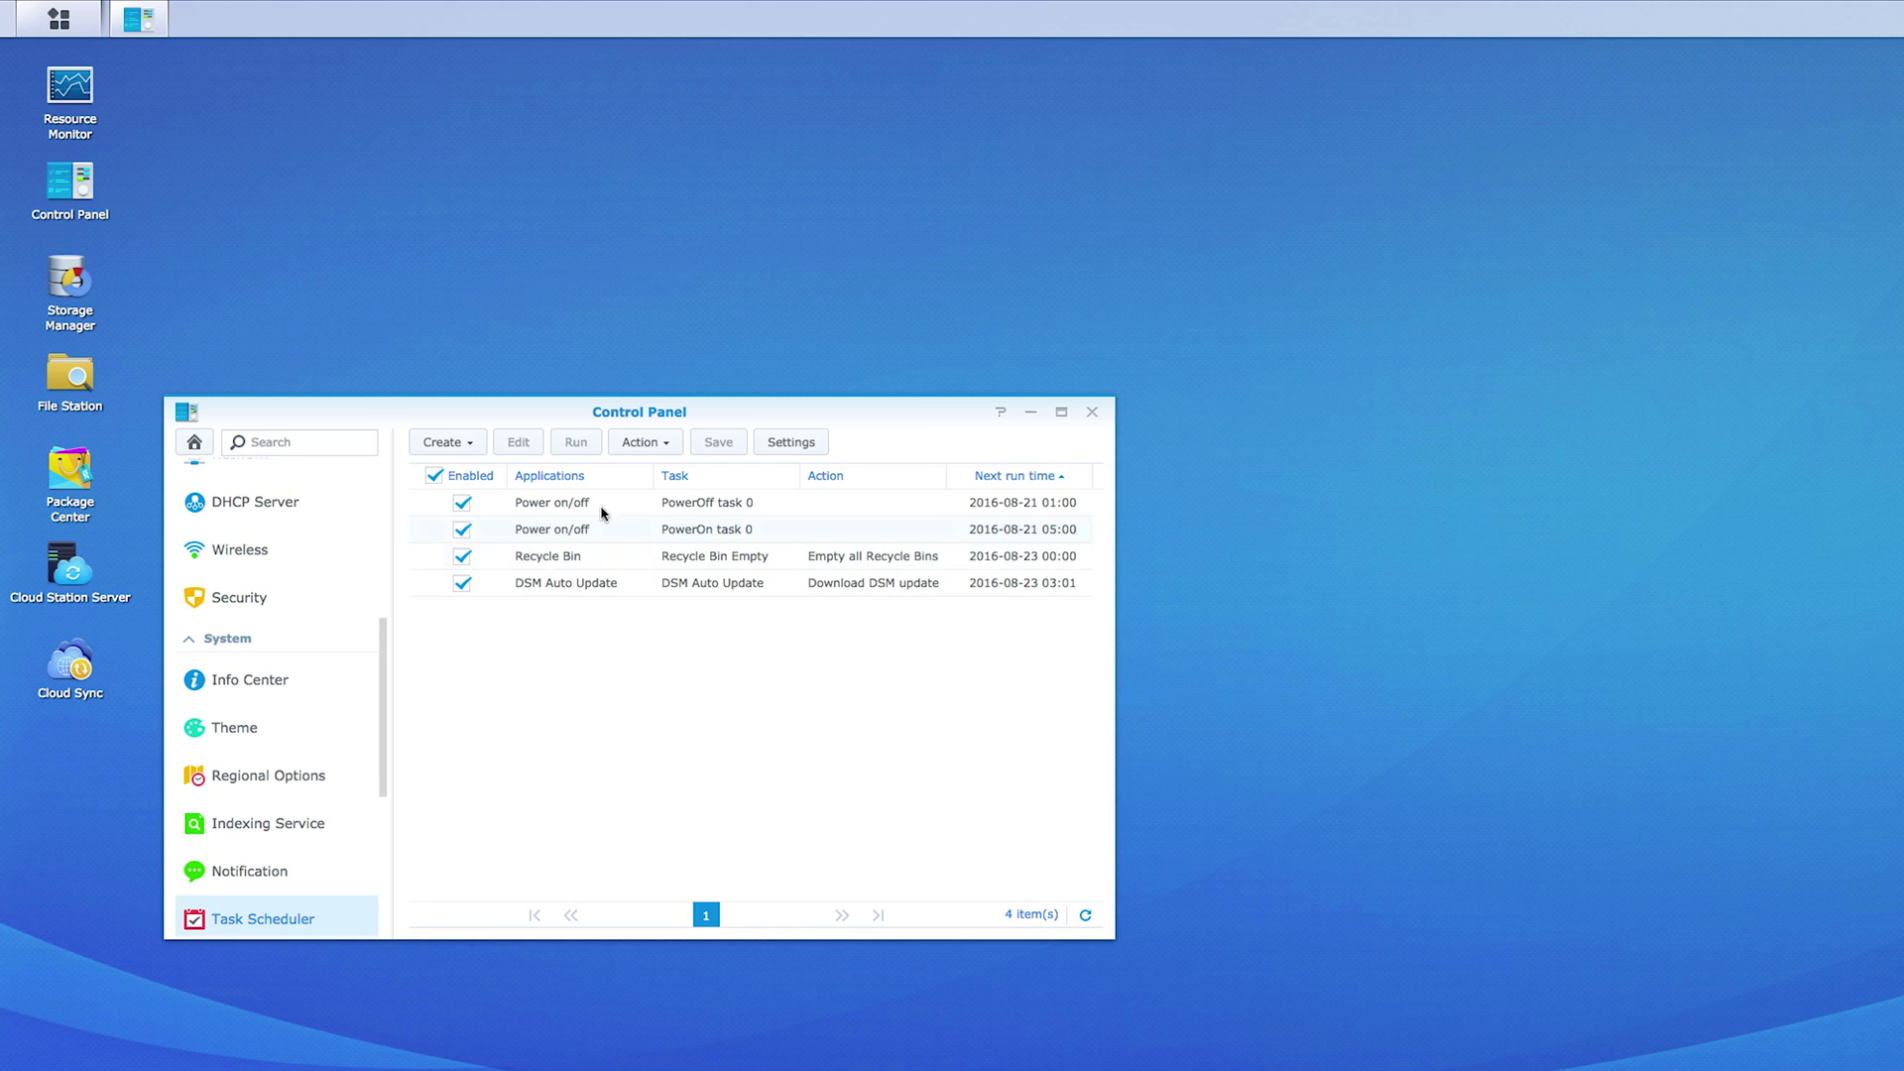
# - Show the Scheduled Task submenu under Task Scheduler's Create menu
pyautogui.click(480, 451)
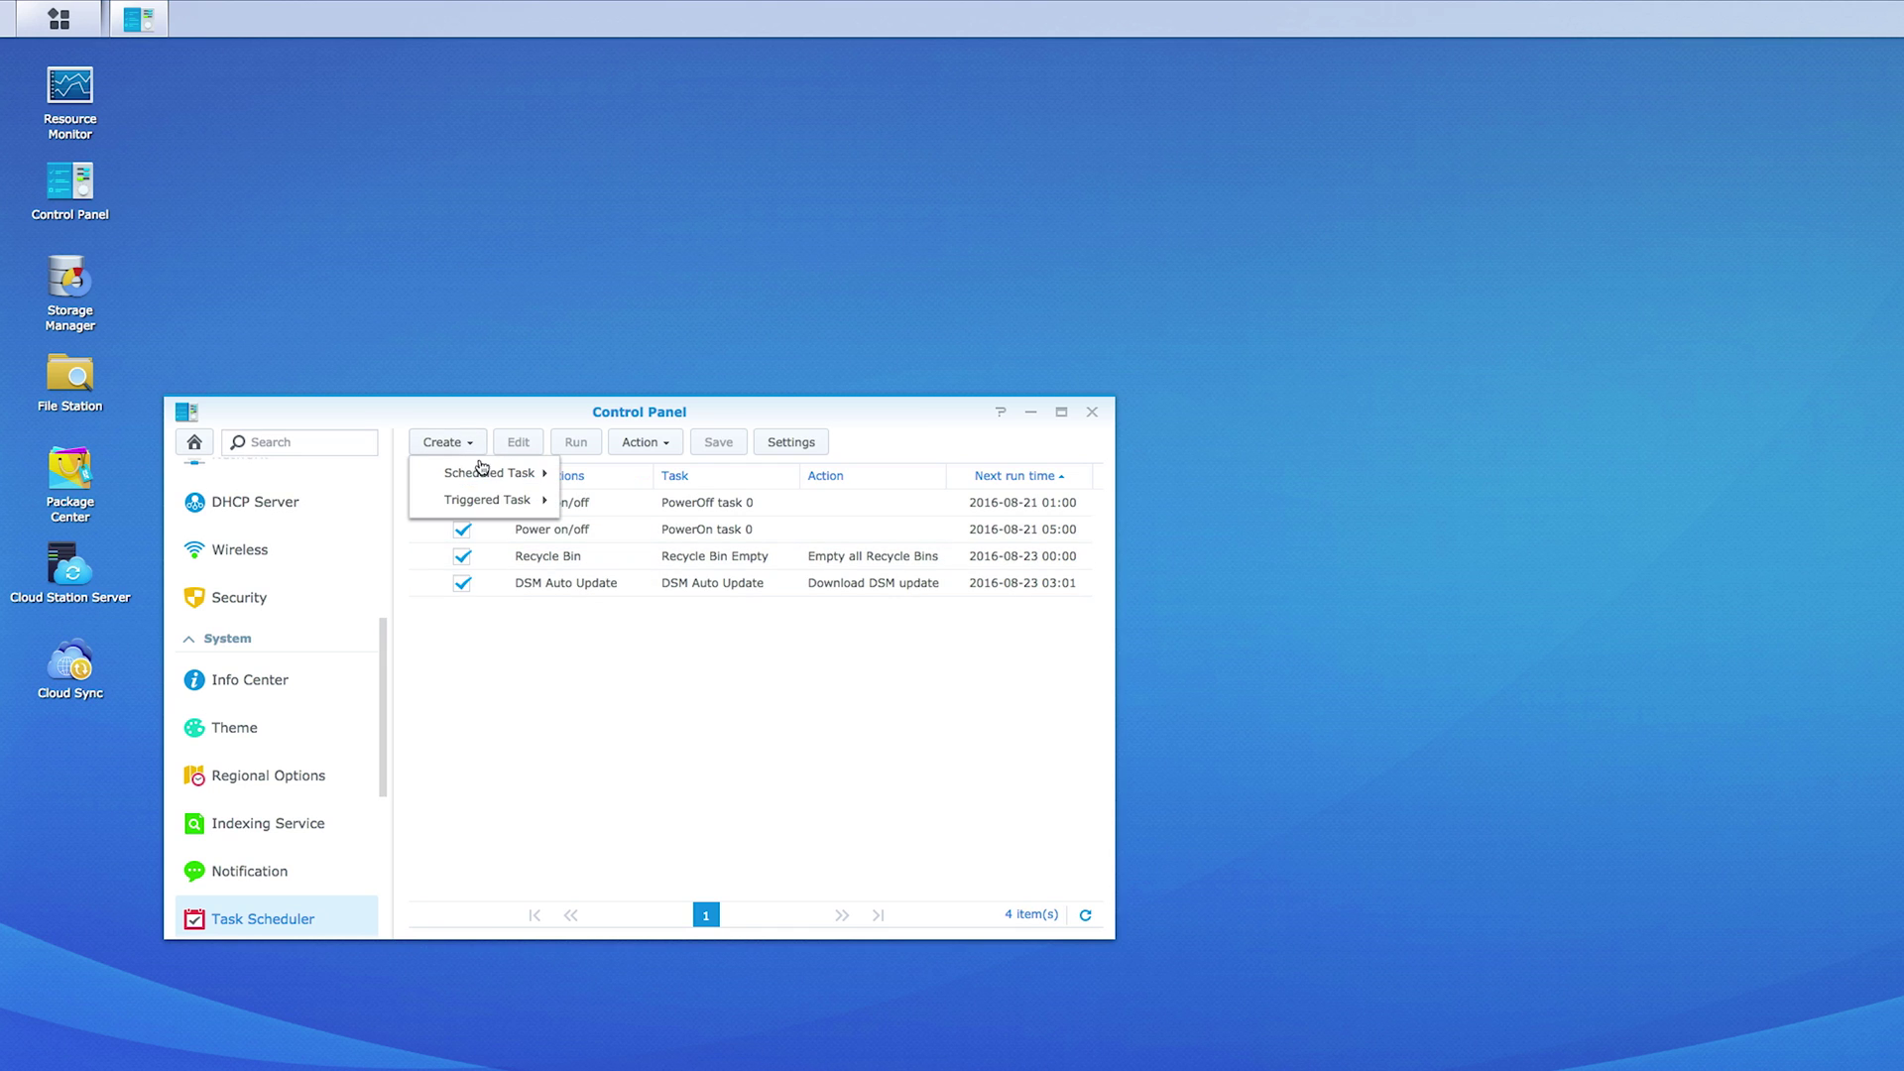
pyautogui.moveTo(483, 471)
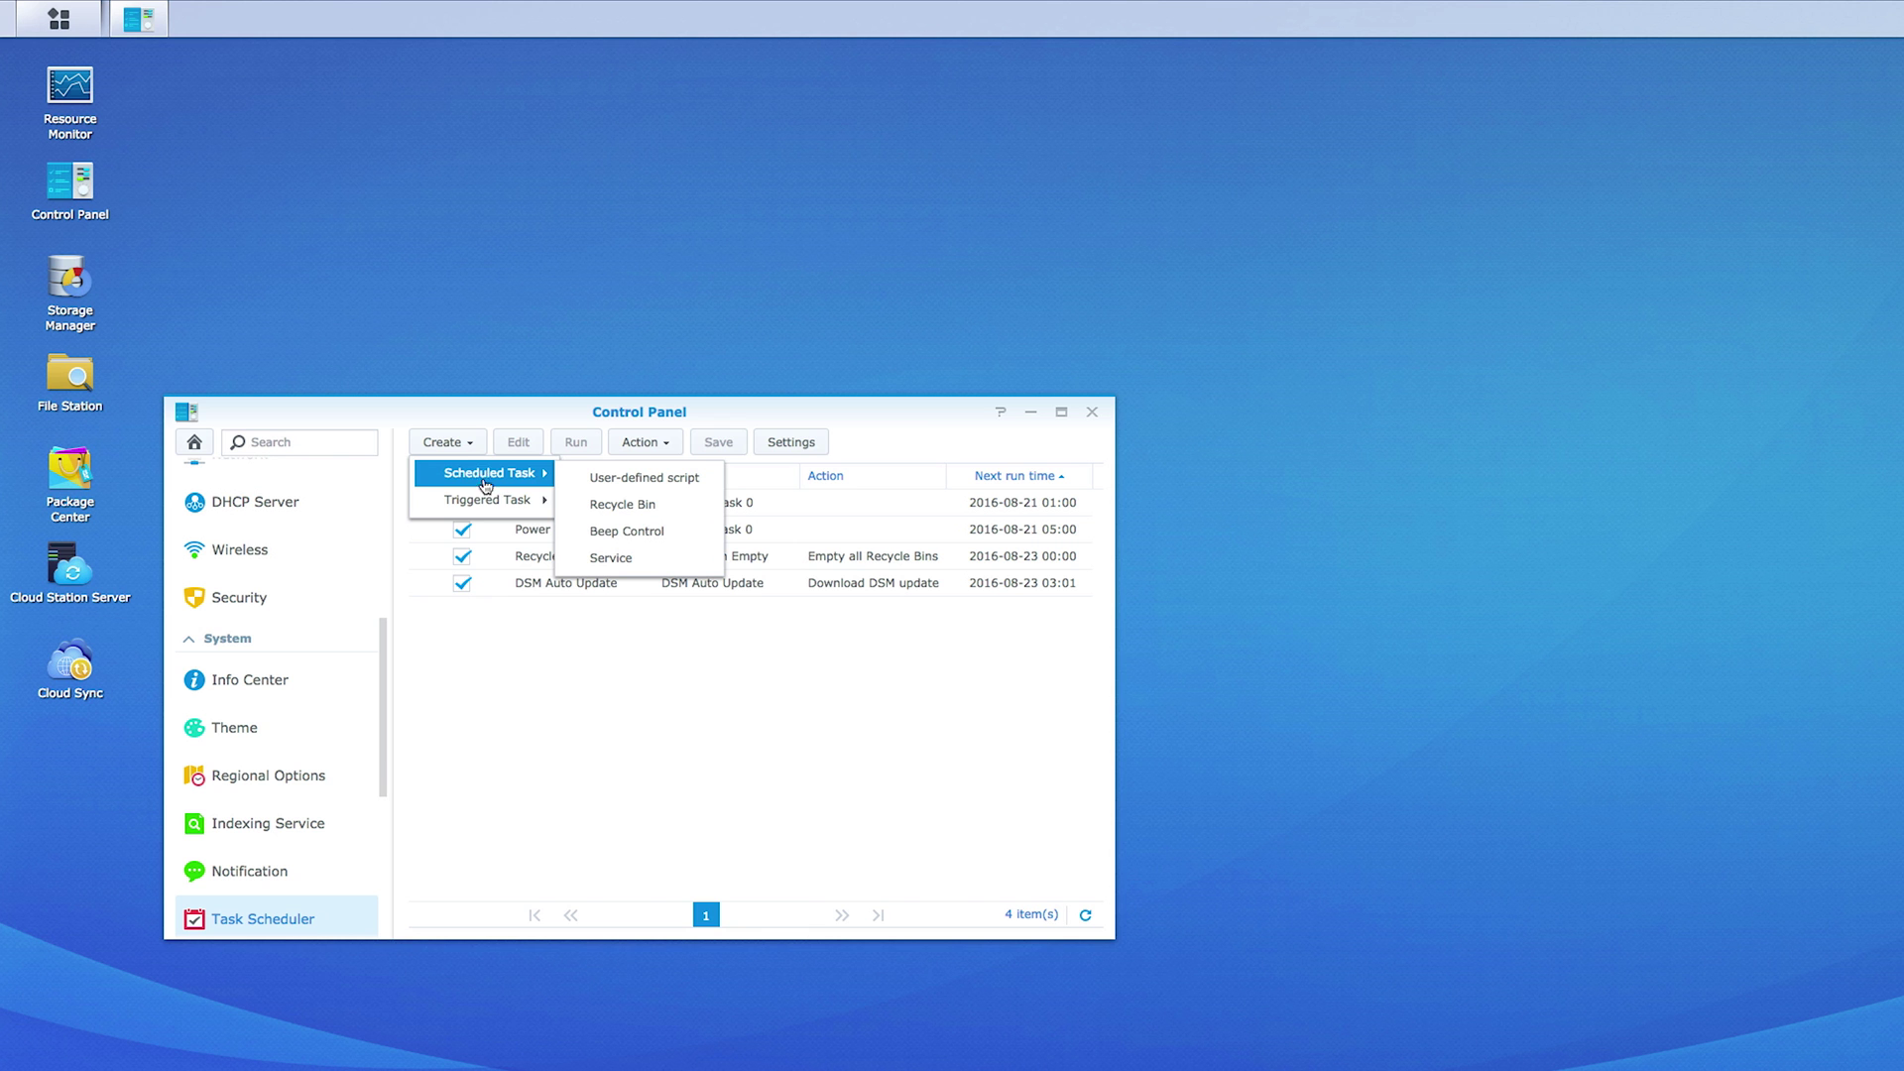